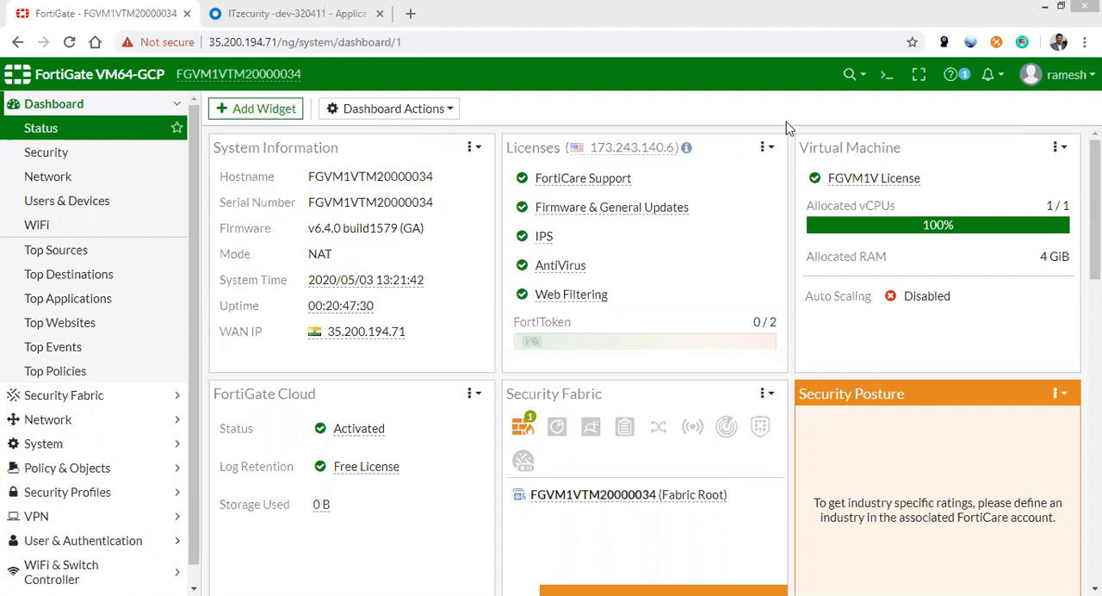
Expand the User & Authentication section of the FortiGate navigation to view its available options
mouse_move(344, 349)
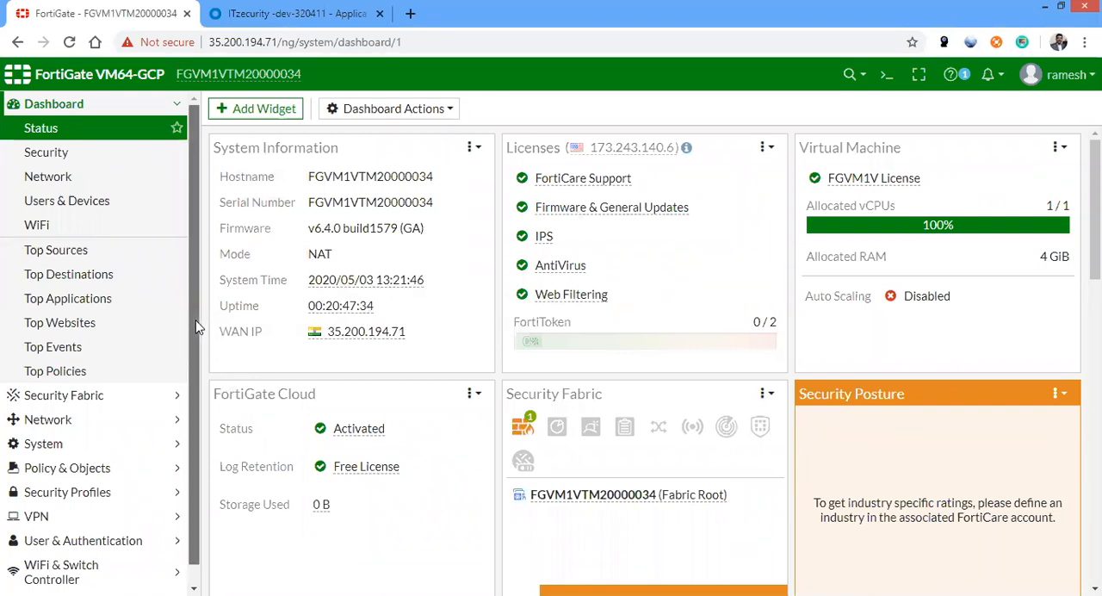
scroll(193, 403, down, 1)
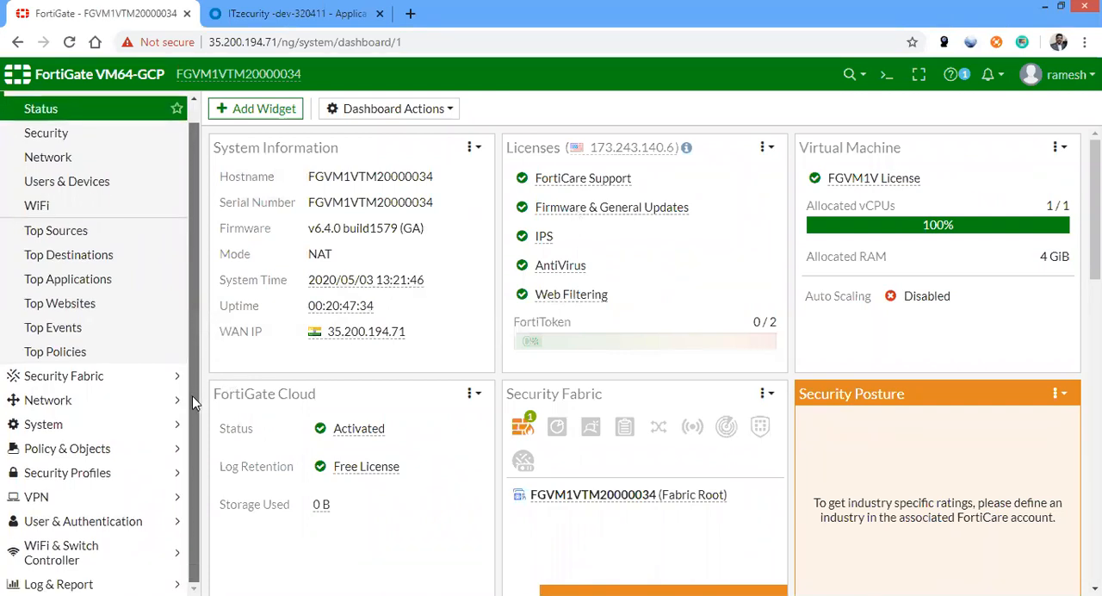
click(139, 516)
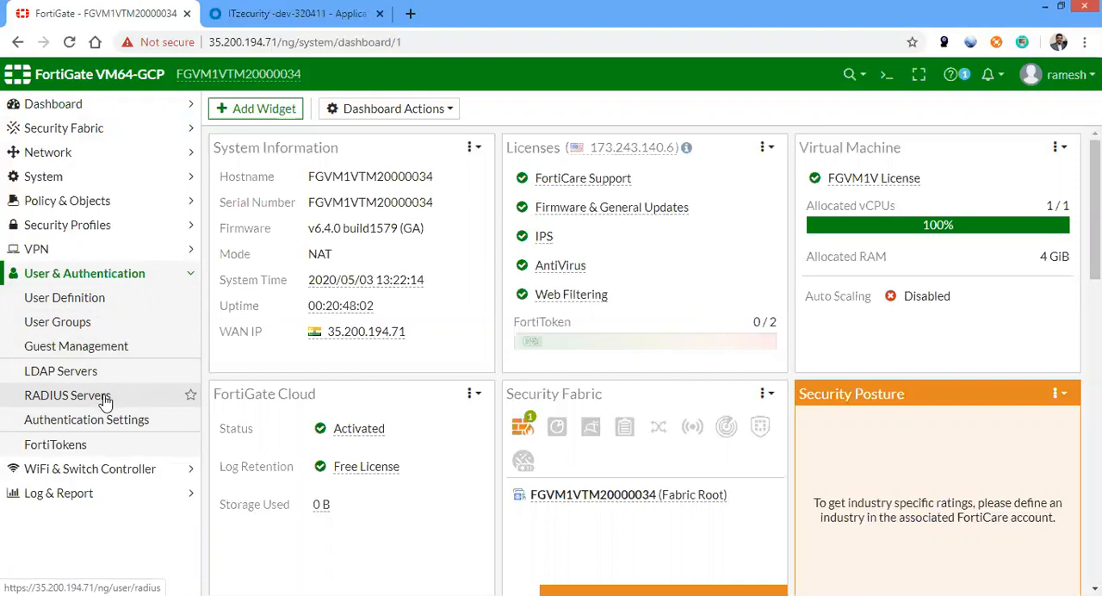
Switch to the Okta admin console and create a new Web application integration with the SAML 2.0 sign-on method
click(316, 11)
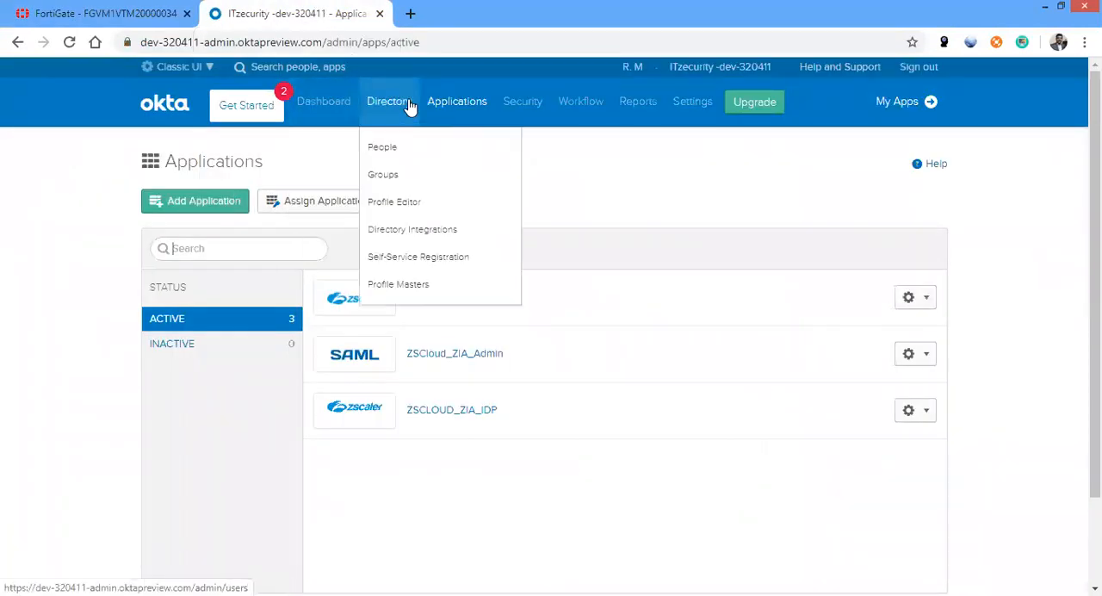
click(212, 211)
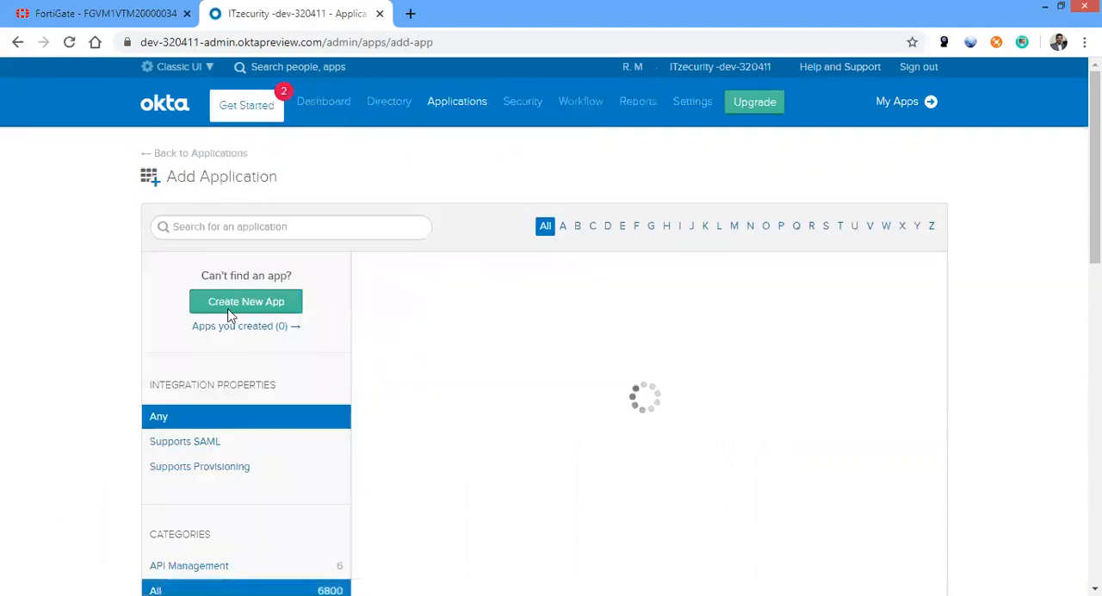
click(243, 301)
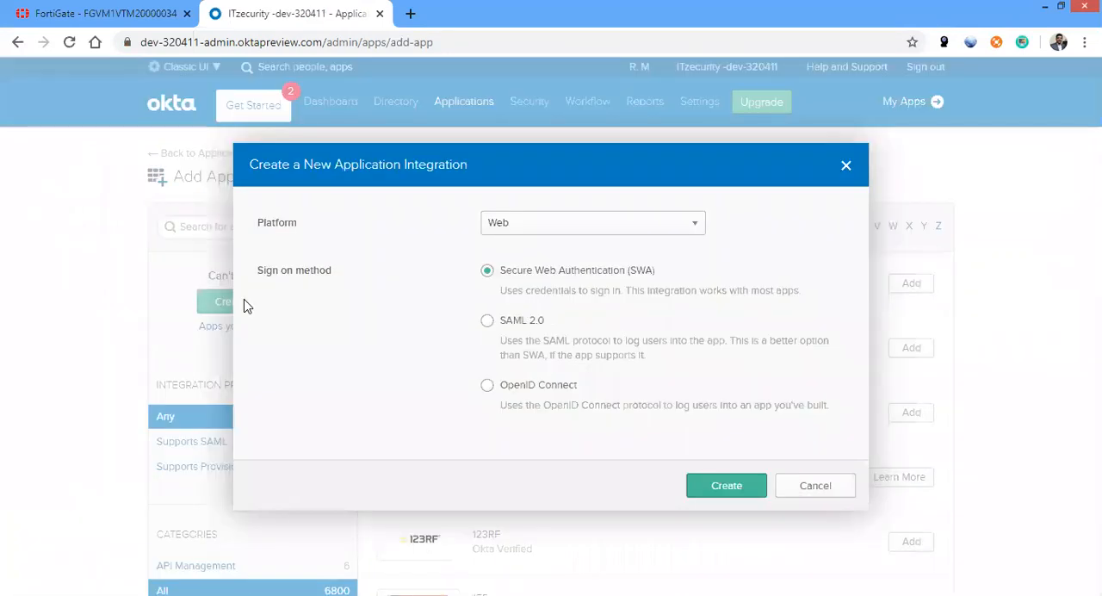
click(497, 326)
click(725, 485)
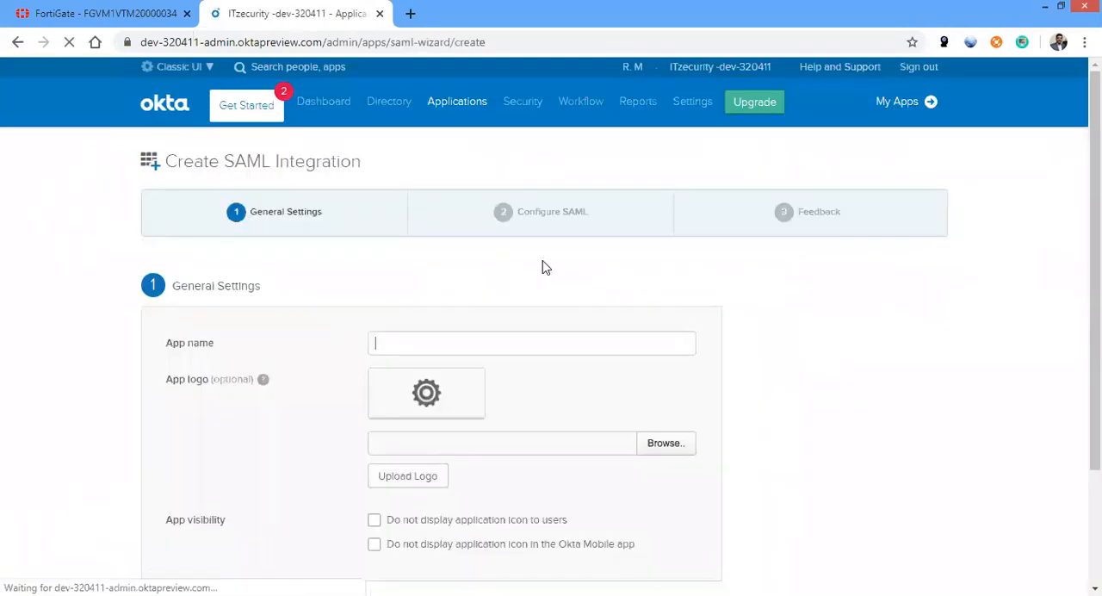
Name the SAML app saml-sslvpn-app and continue to the SAML configuration
click(447, 333)
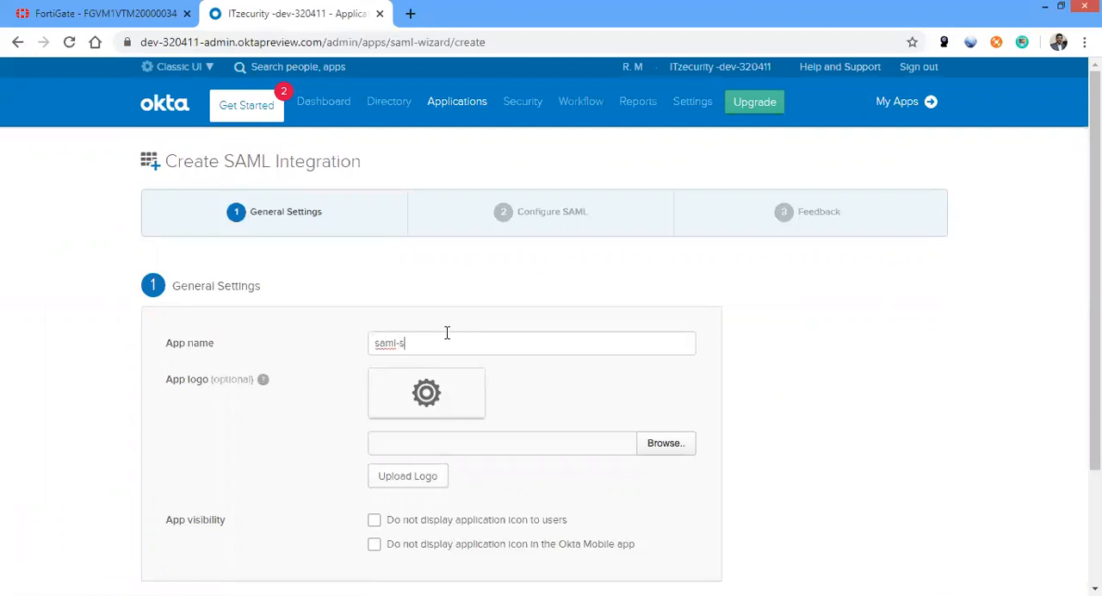
text(saml-sslb)
key(BackSpace)
text(vpn-app)
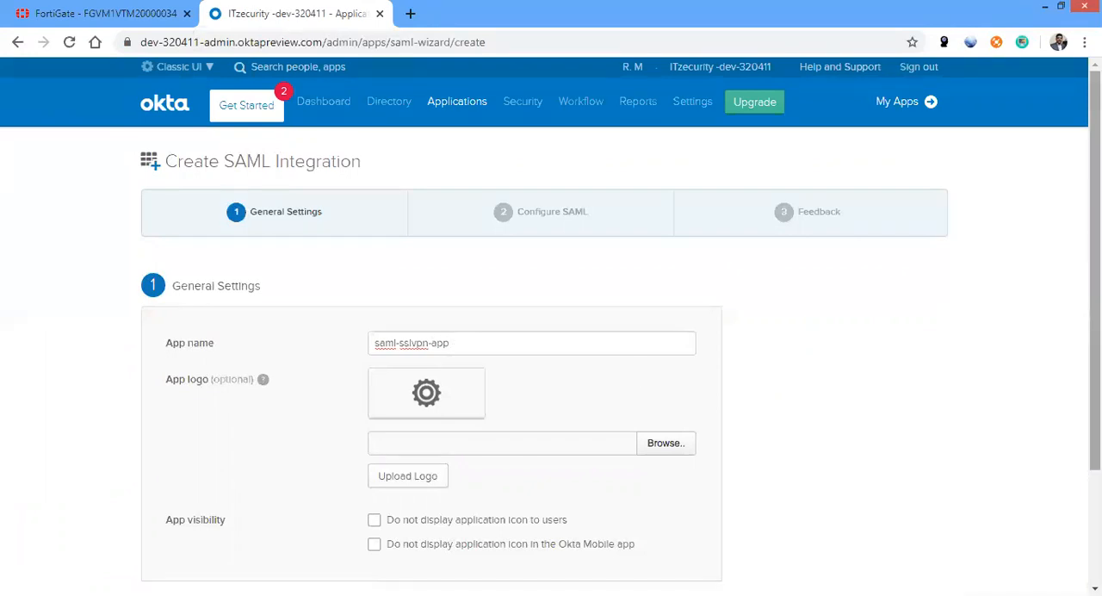
scroll(1093, 318, down, 1)
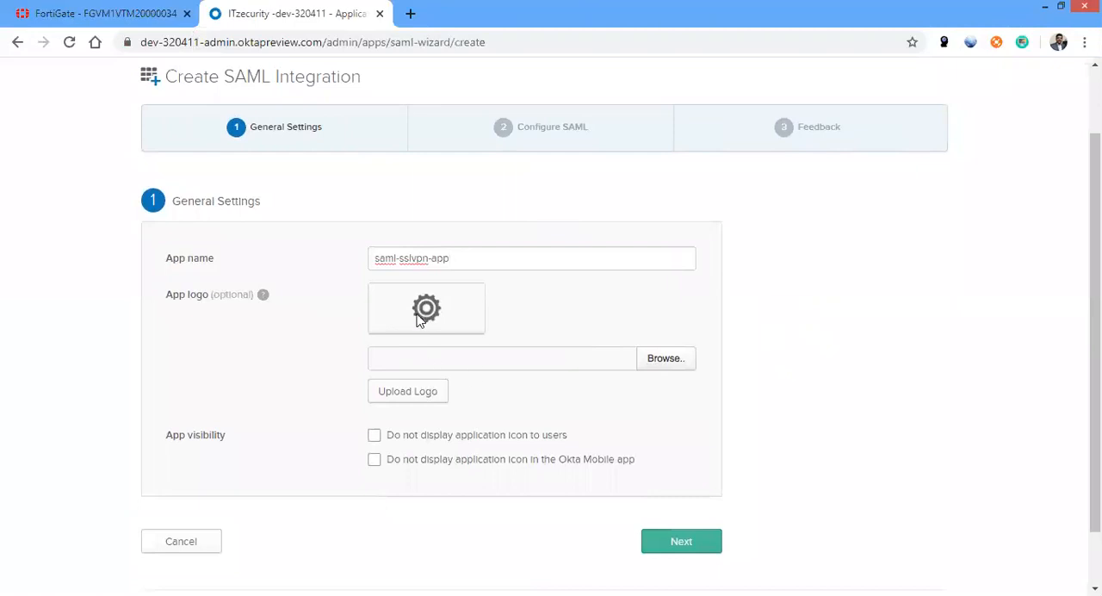
click(679, 541)
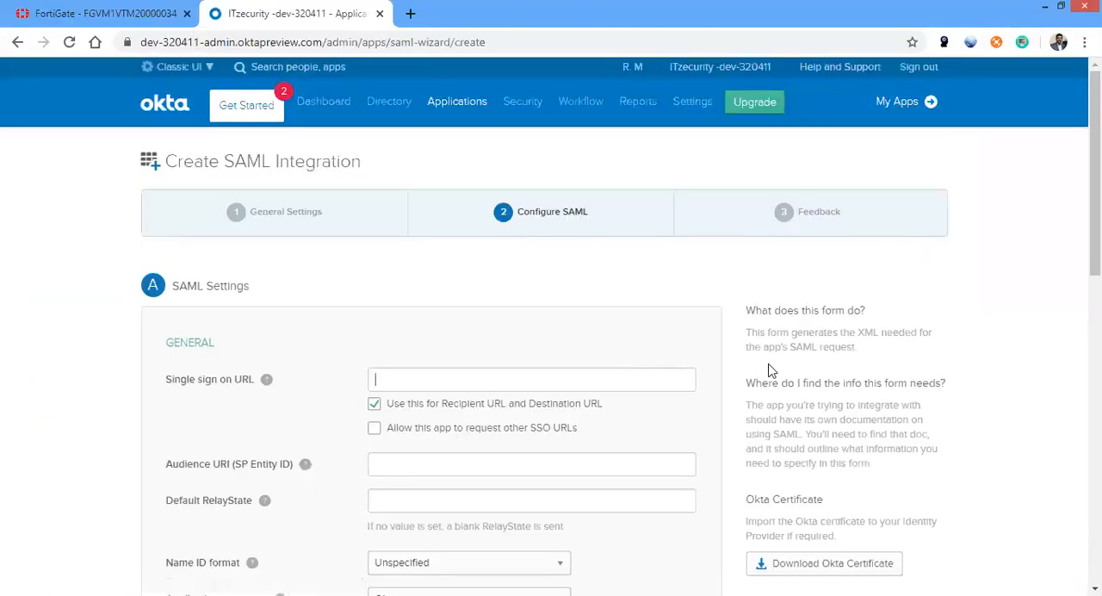
scroll(627, 336, down, 2)
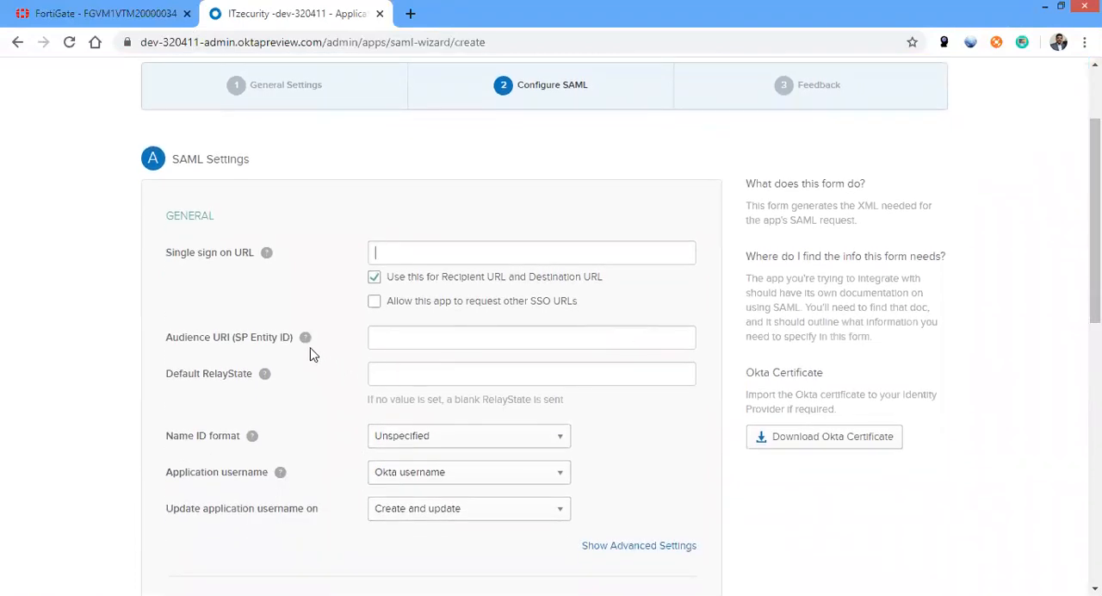
click(324, 594)
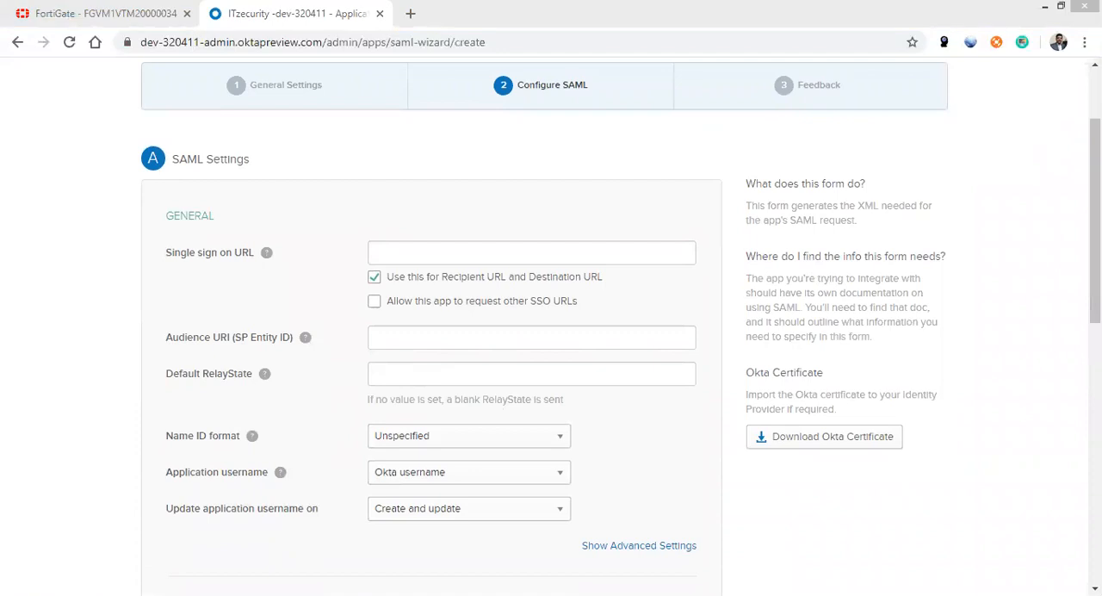
click(413, 337)
text(https://35.200.194.71:10443/remote/saml/metadata)
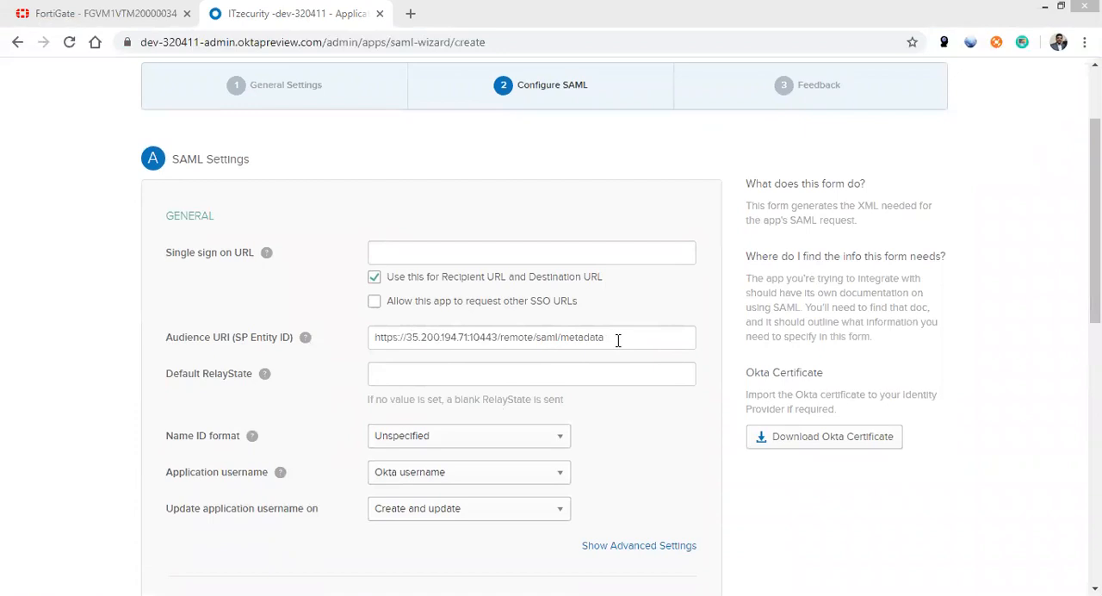
click(397, 255)
text(https://35.200.194.71:10443/remote/saml/login)
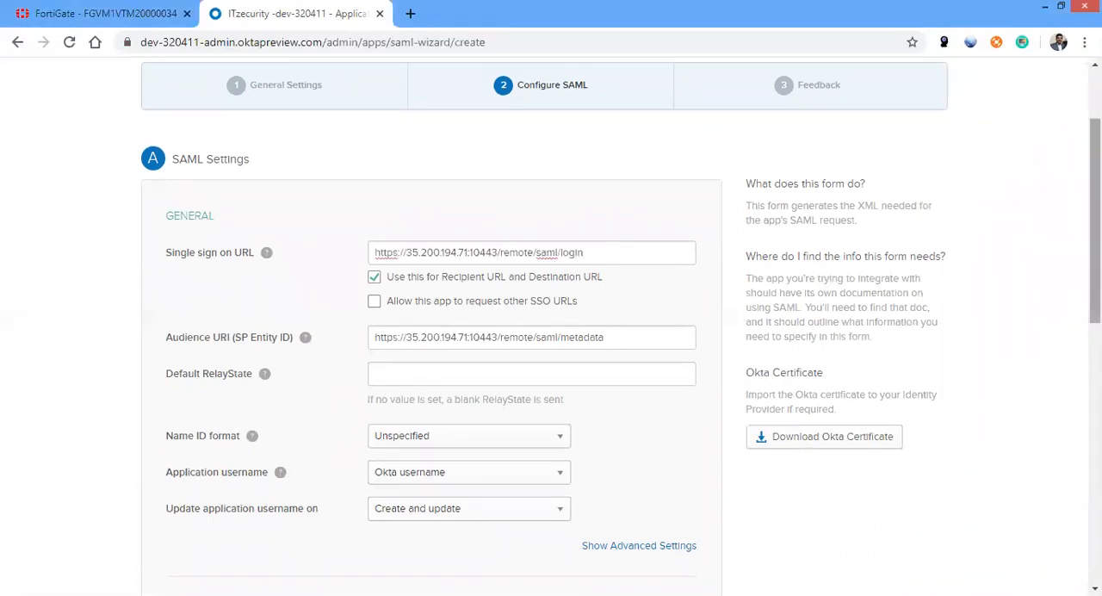
Set the Name ID format to EmailAddress and continue to the Feedback stage of the SAML integration
drag(1094, 216, 1094, 290)
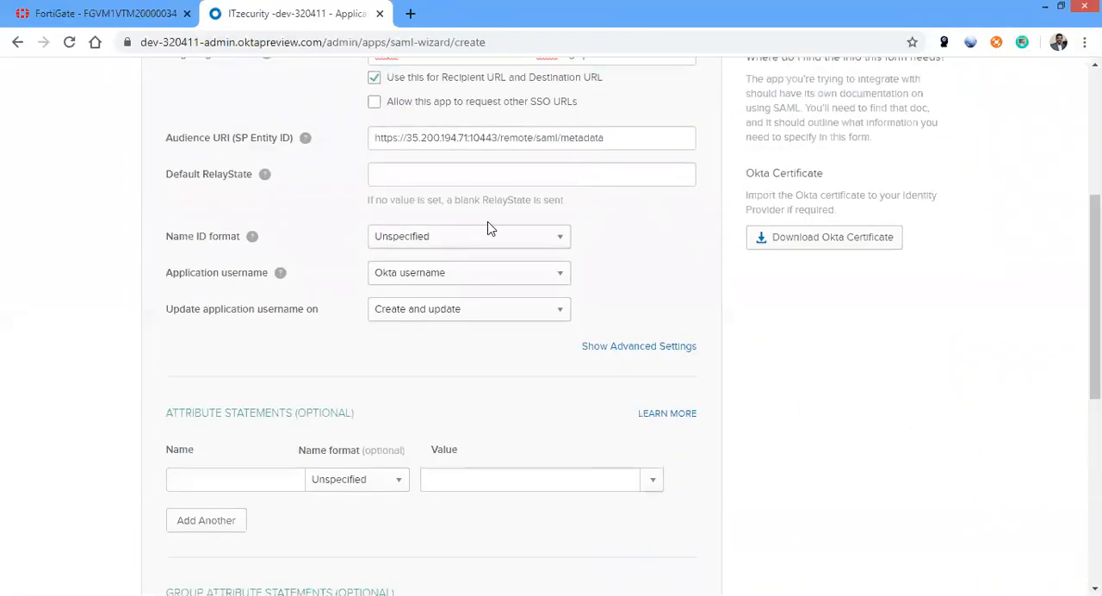
click(475, 242)
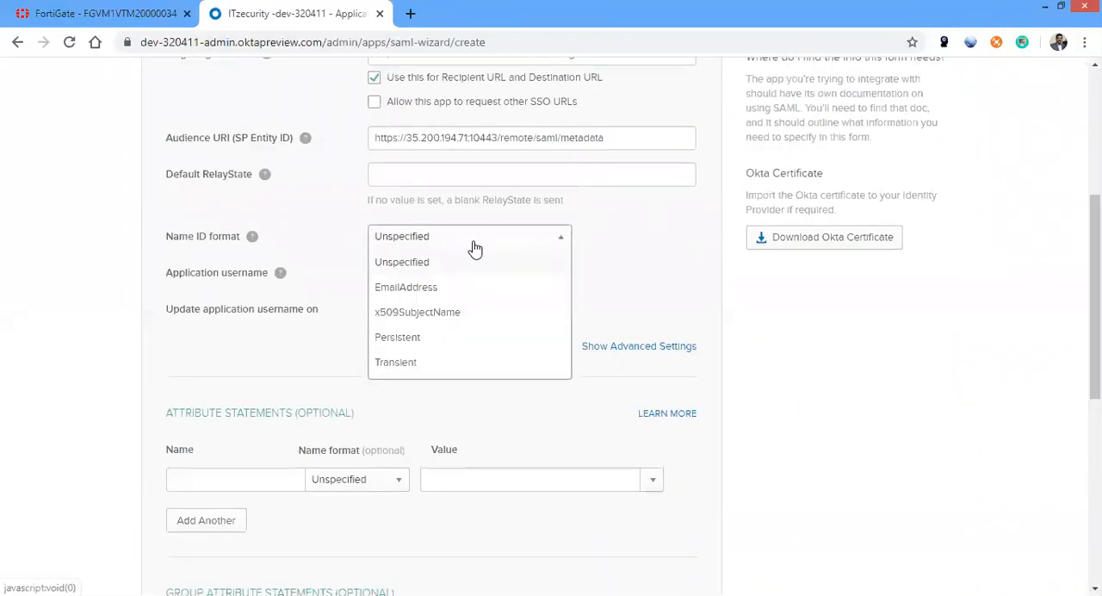
click(462, 289)
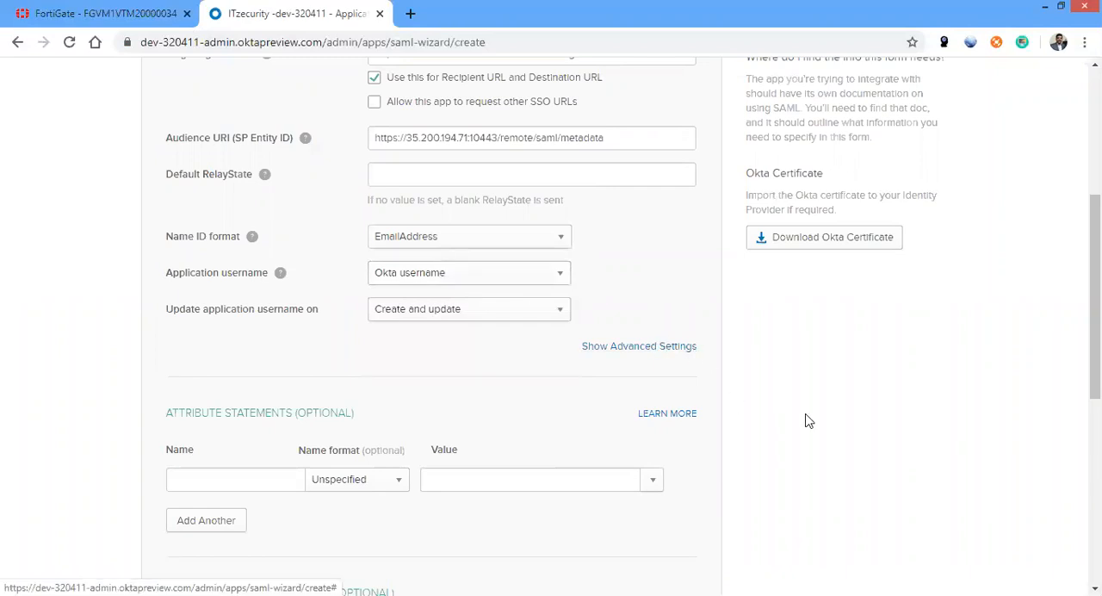
drag(1094, 344, 1094, 526)
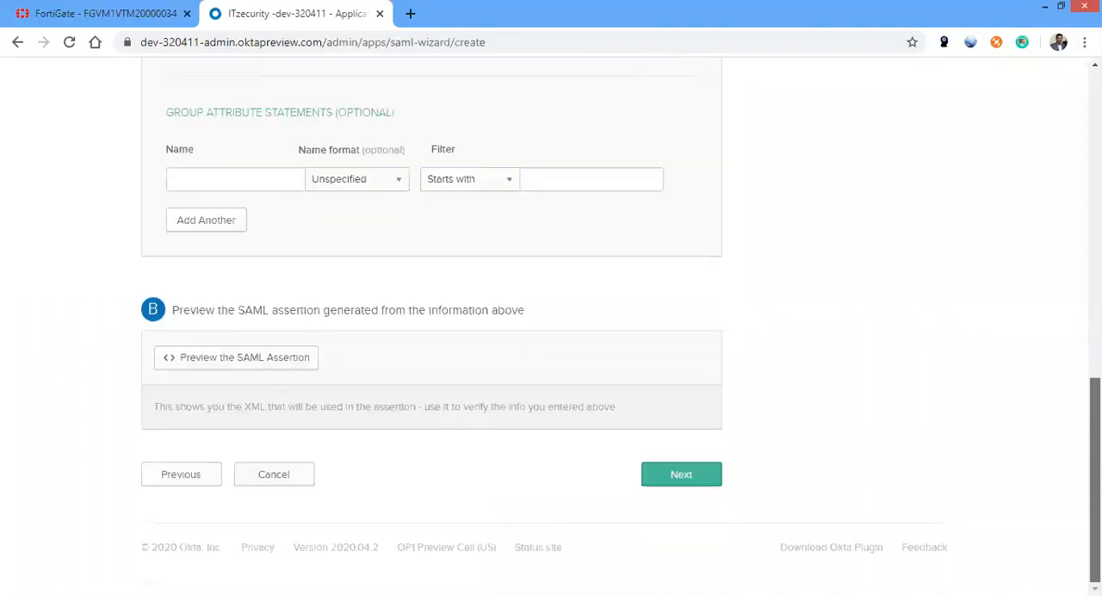
click(685, 478)
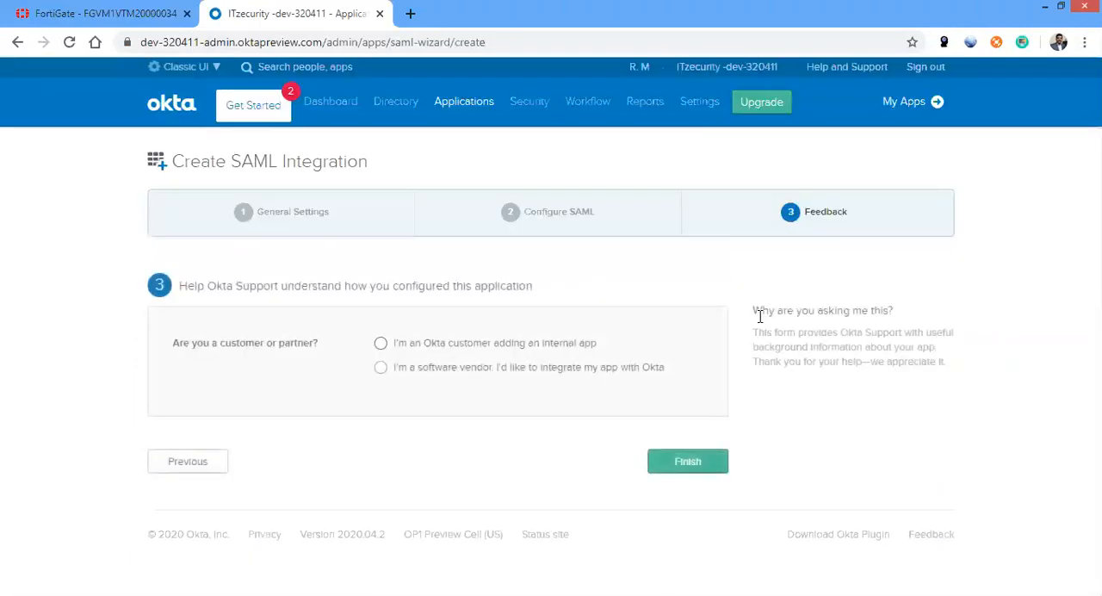
Declare an Okta customer adding an internal app, mark it as an internal app that was created in-house, and finish the integration
click(444, 348)
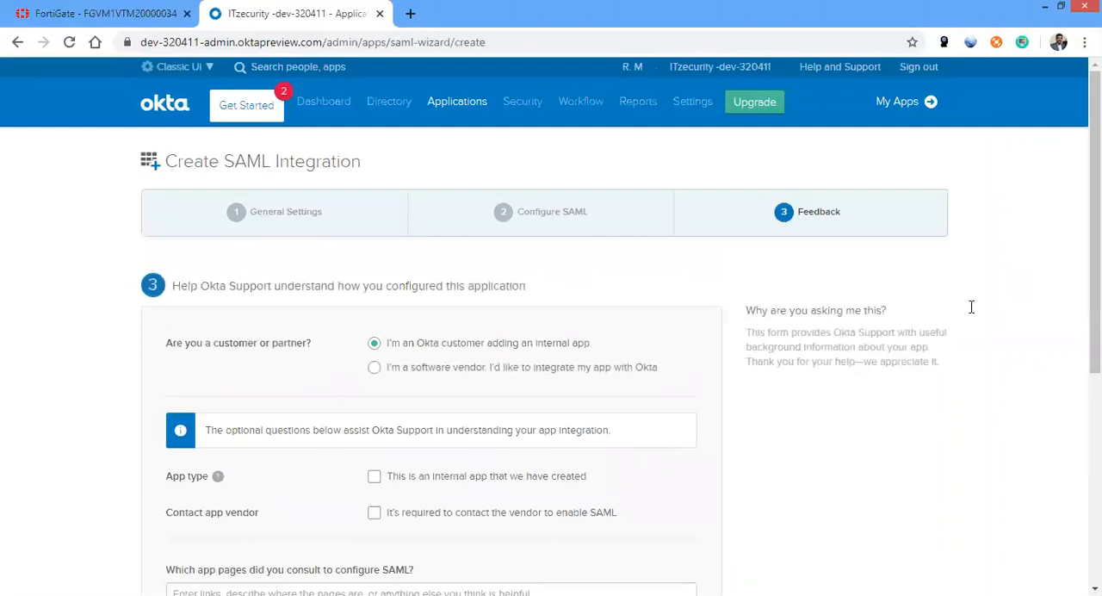
scroll(872, 249, down, 2)
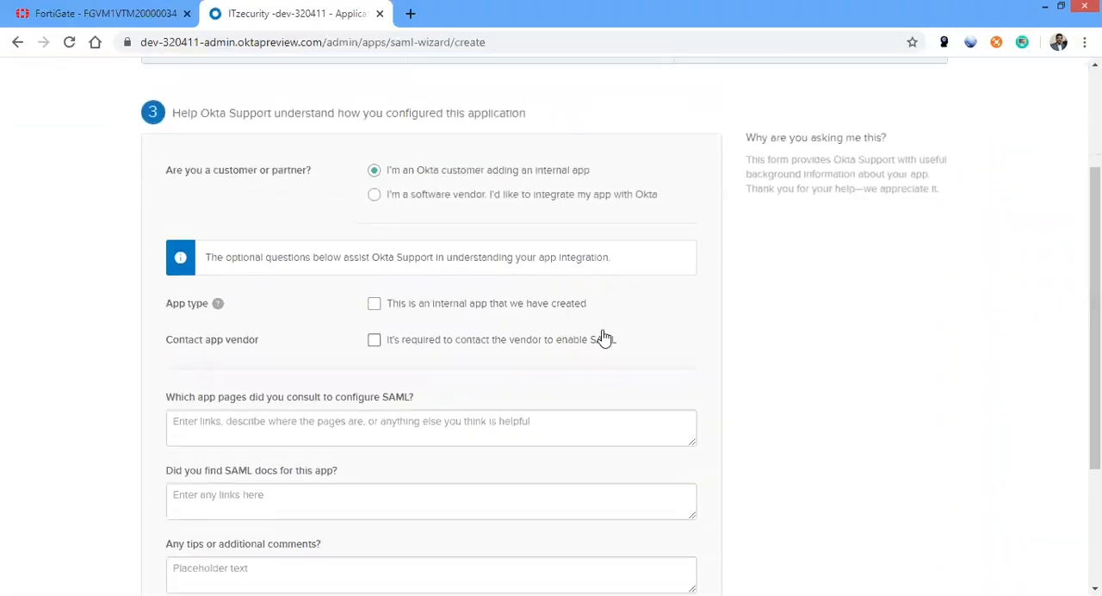
click(540, 303)
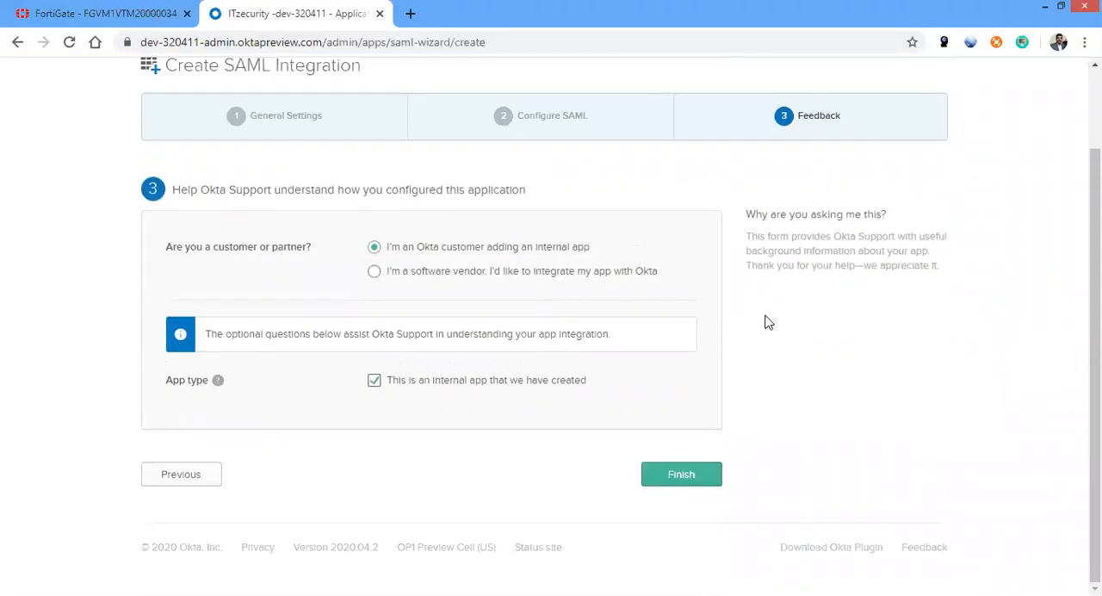
click(681, 476)
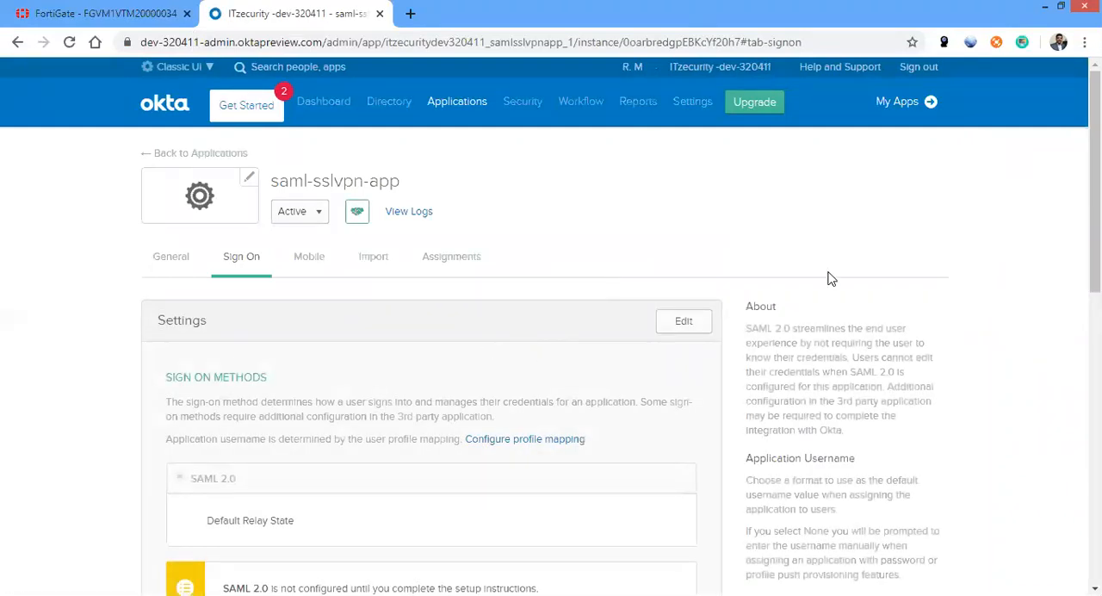
Open the SAML 2.0 setup instructions for saml-sslvpn-app from its sign-on settings
scroll(582, 292, down, 3)
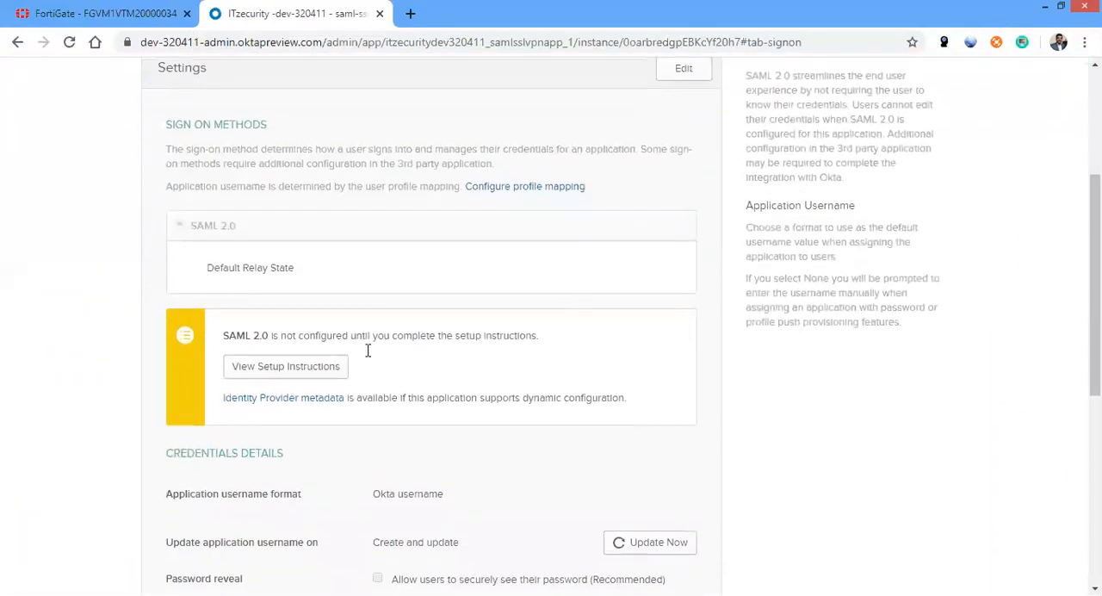
click(311, 366)
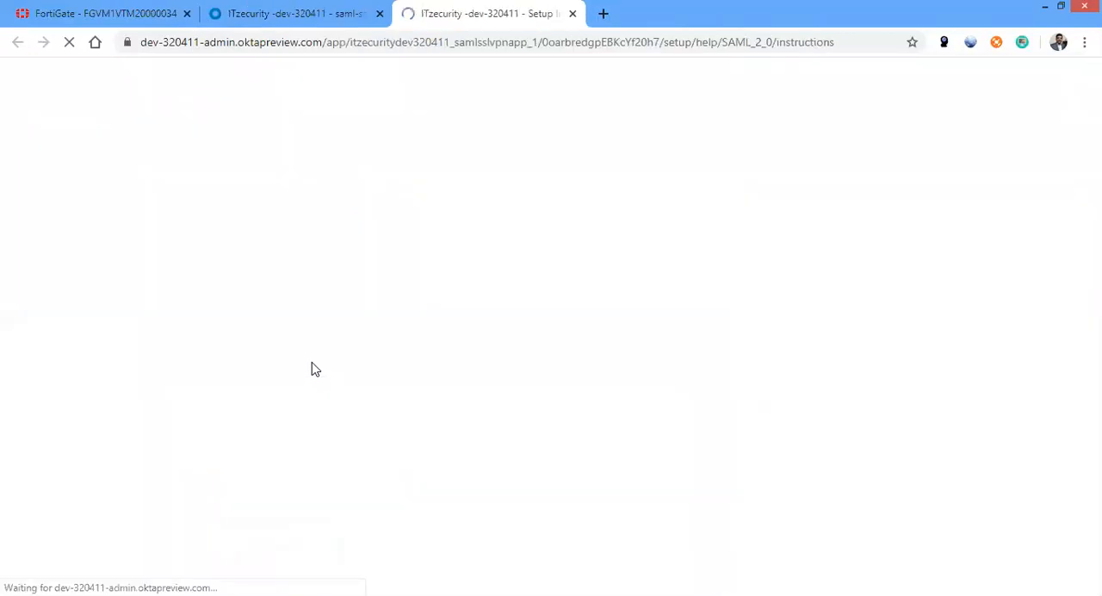
click(297, 13)
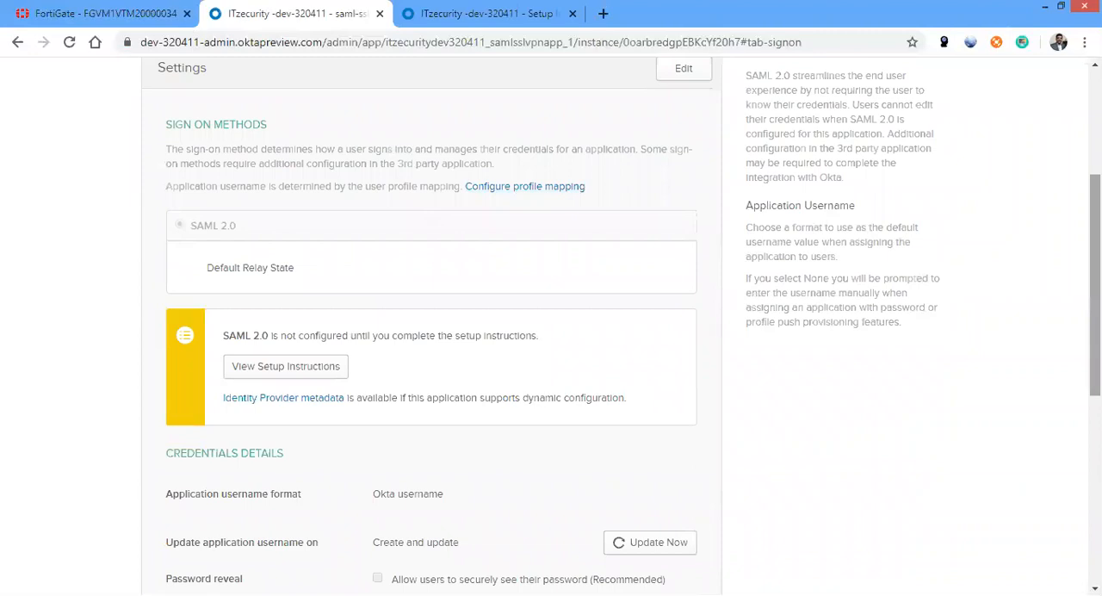
drag(1095, 249, 1095, 138)
key(ctrl+Tab)
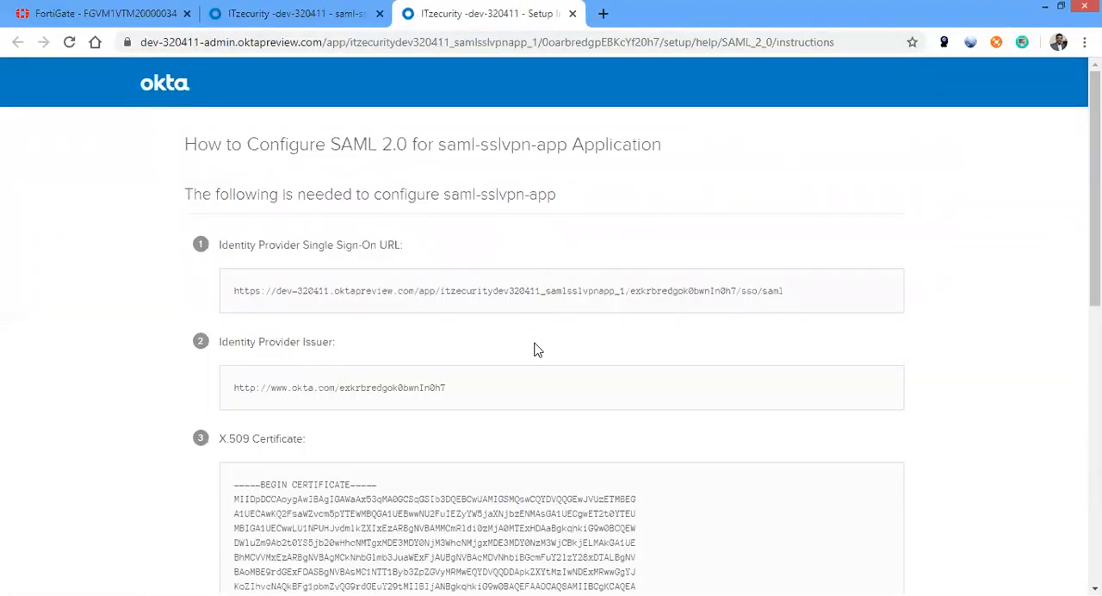
Return to the saml-sslvpn-app assignments and assign the app to the second listed person, keeping the prefilled user name
click(336, 22)
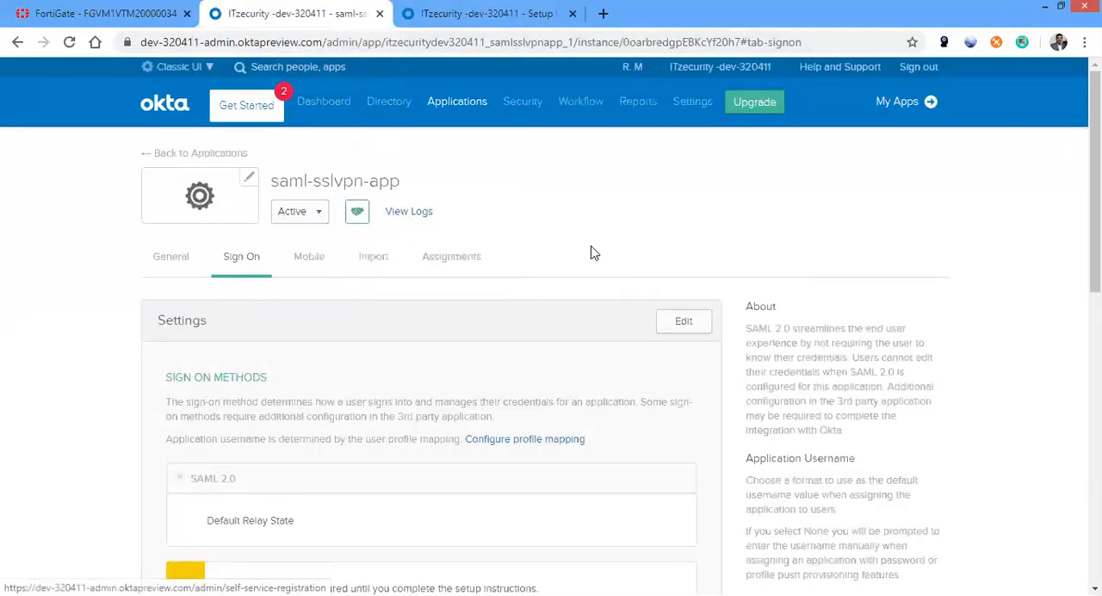
click(458, 253)
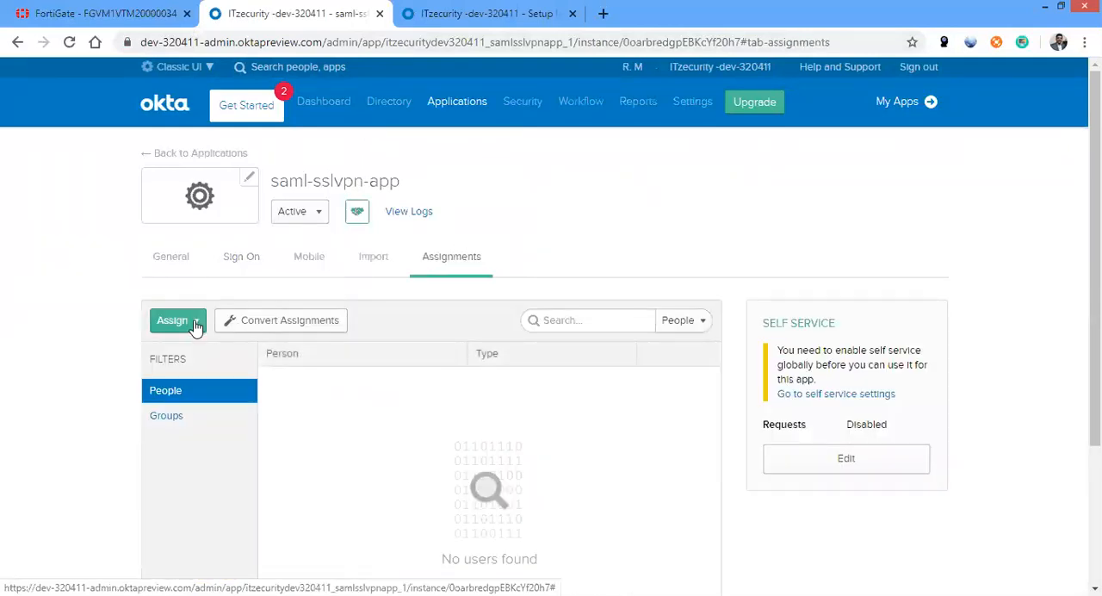
click(194, 322)
click(208, 352)
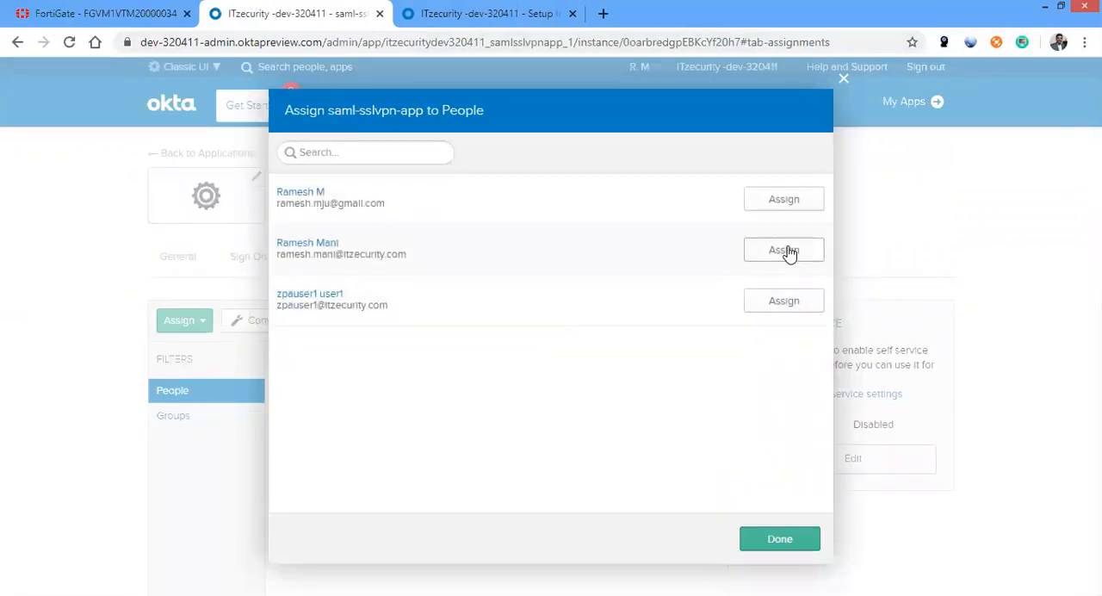
click(783, 250)
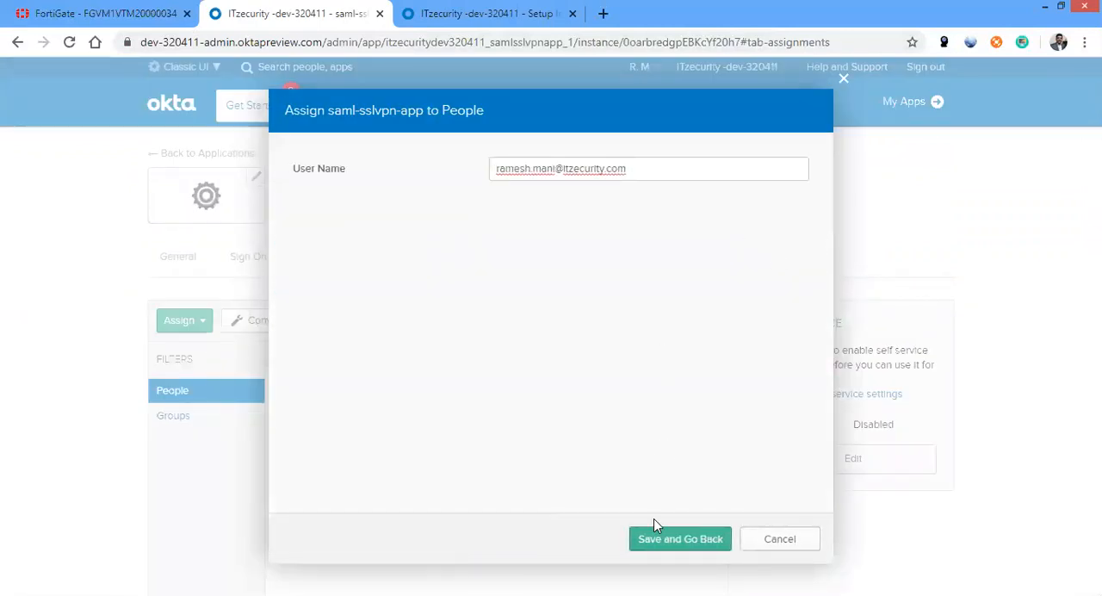
click(667, 539)
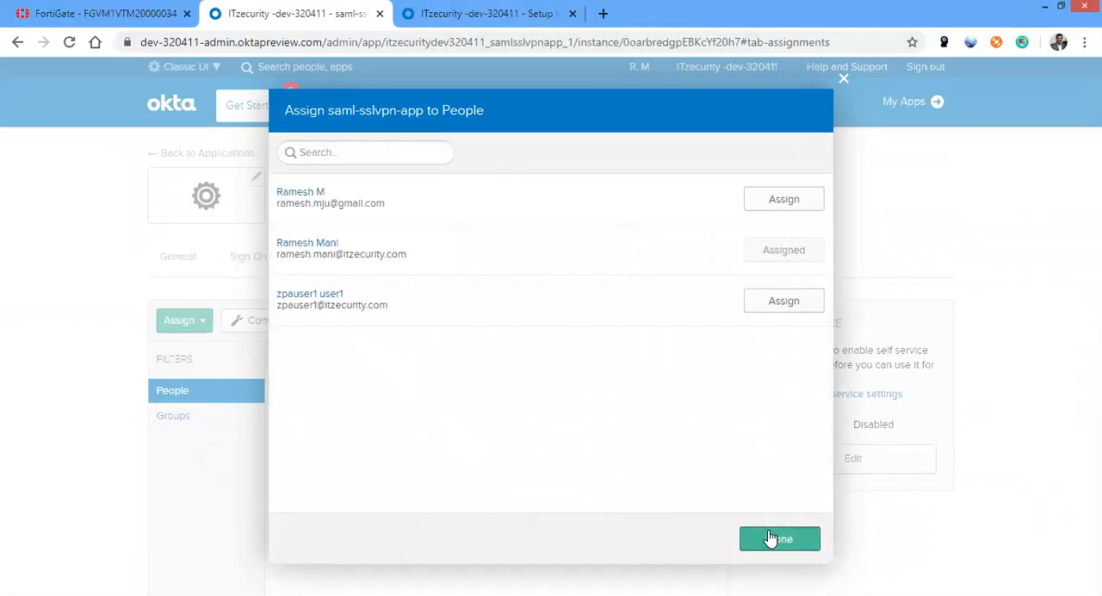
click(770, 538)
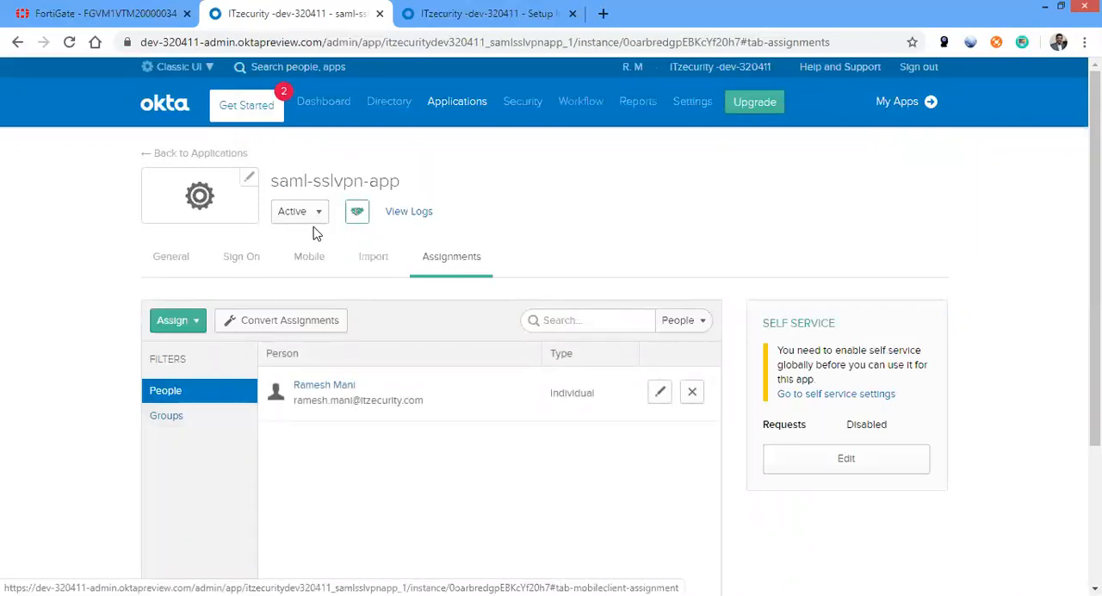
Copy the Identity Provider Single Sign-On URL and the Identity Provider Issuer from the saml-sslvpn-app setup instructions into the prepared configuration text
click(462, 14)
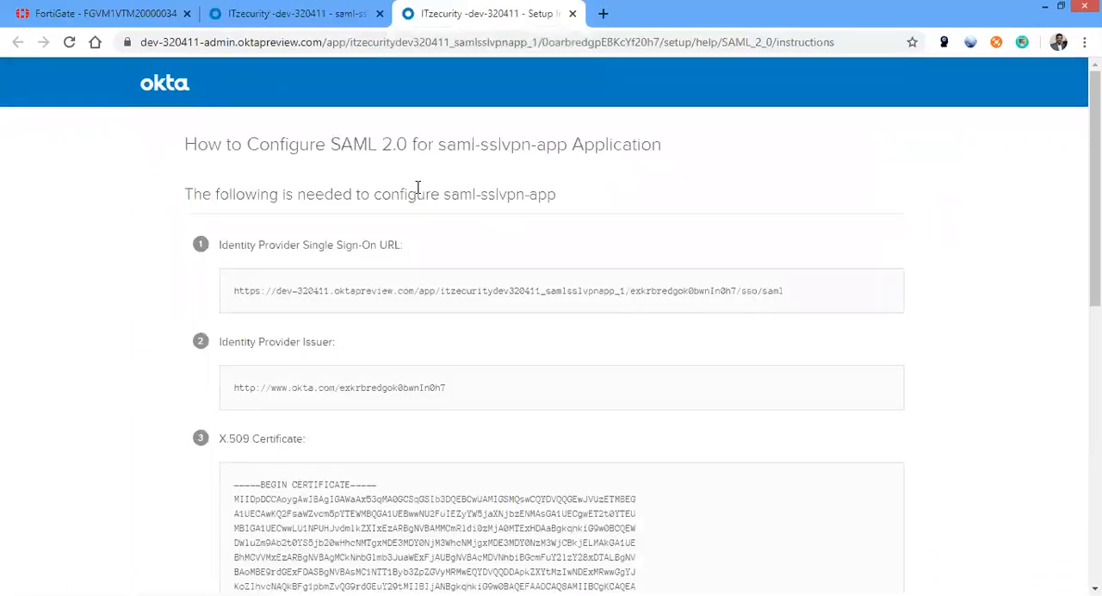
drag(786, 292, 238, 288)
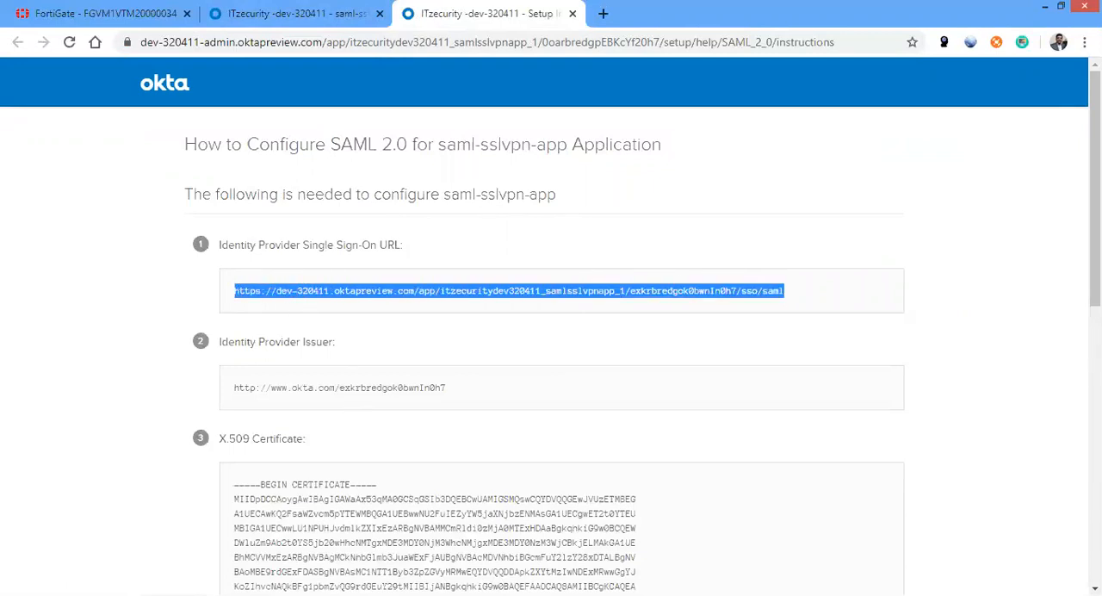
key(alt+Tab)
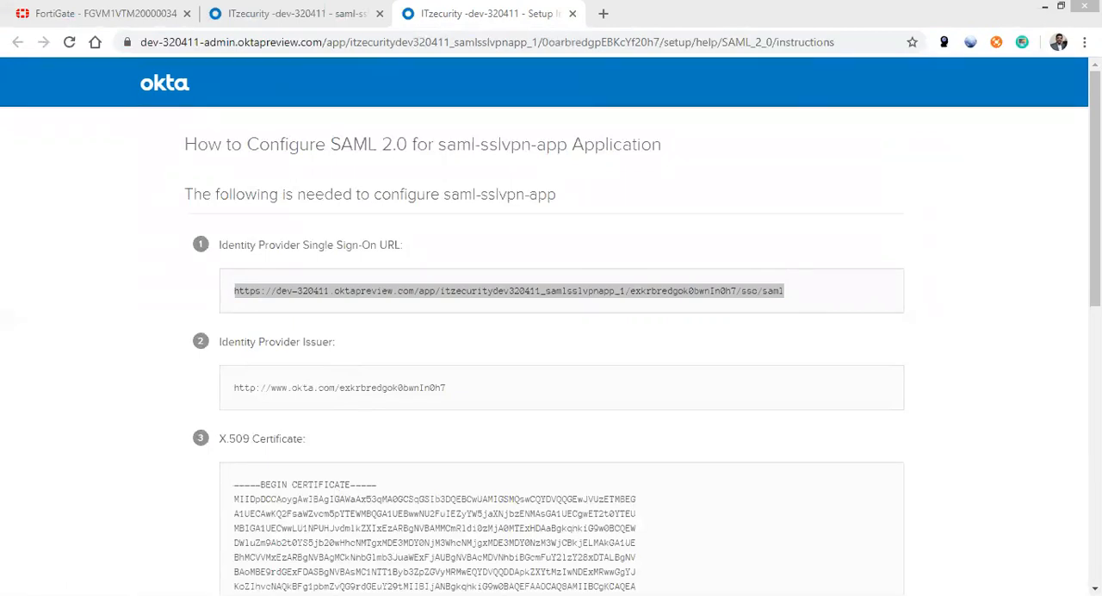
drag(445, 388, 233, 386)
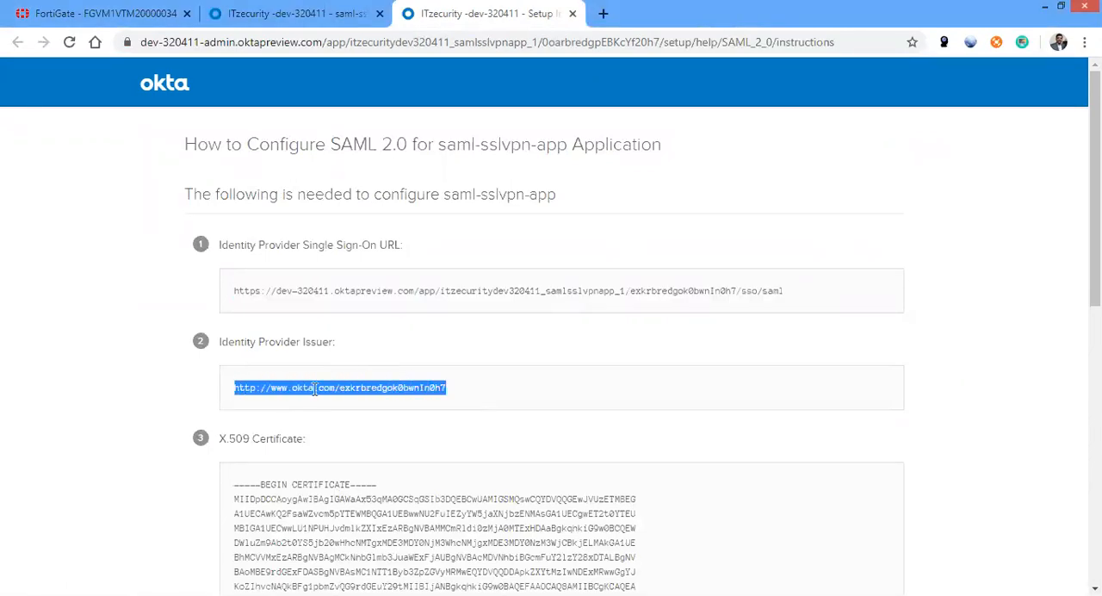
key(alt+Tab)
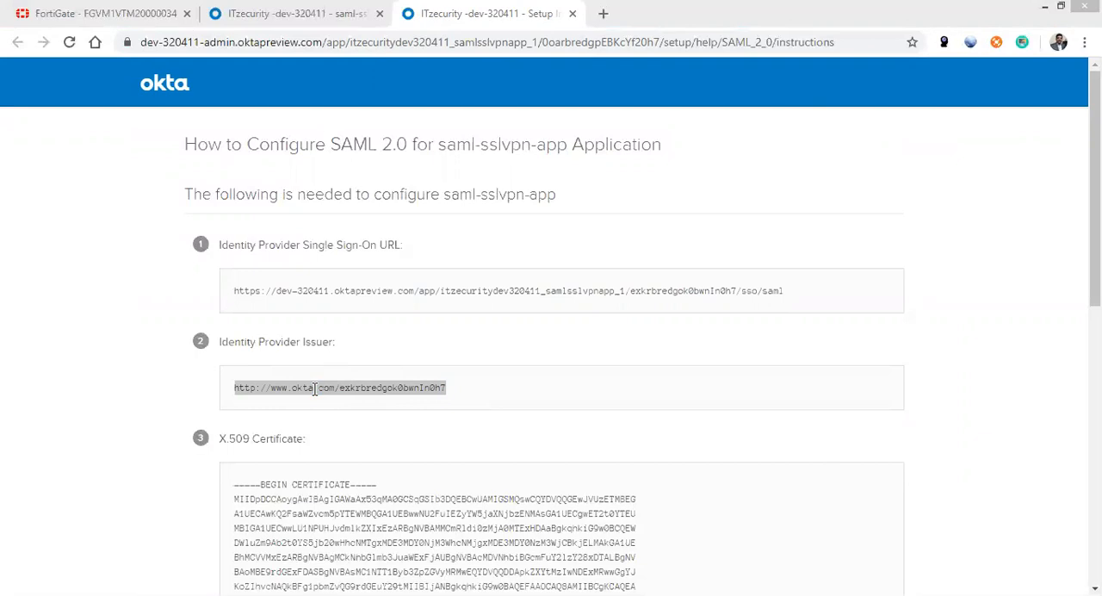
key(alt+Tab)
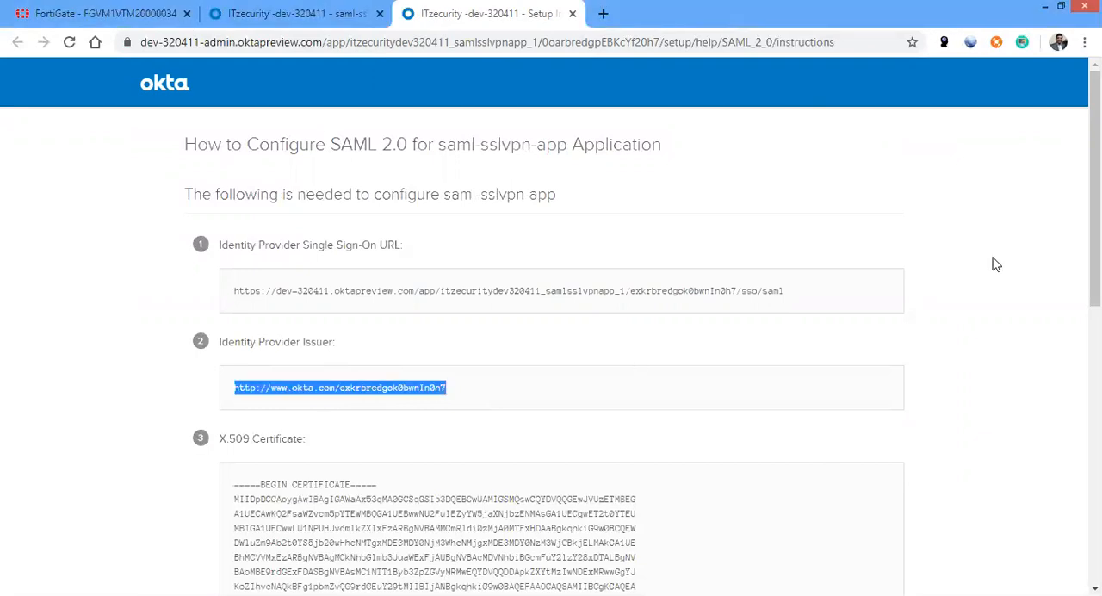
Find the X.509 certificate in the setup instructions and locate the matching remote certificate REMOTE_Cert_1 among the FortiGate system certificates
drag(1085, 176, 1085, 216)
scroll(848, 335, down, 5)
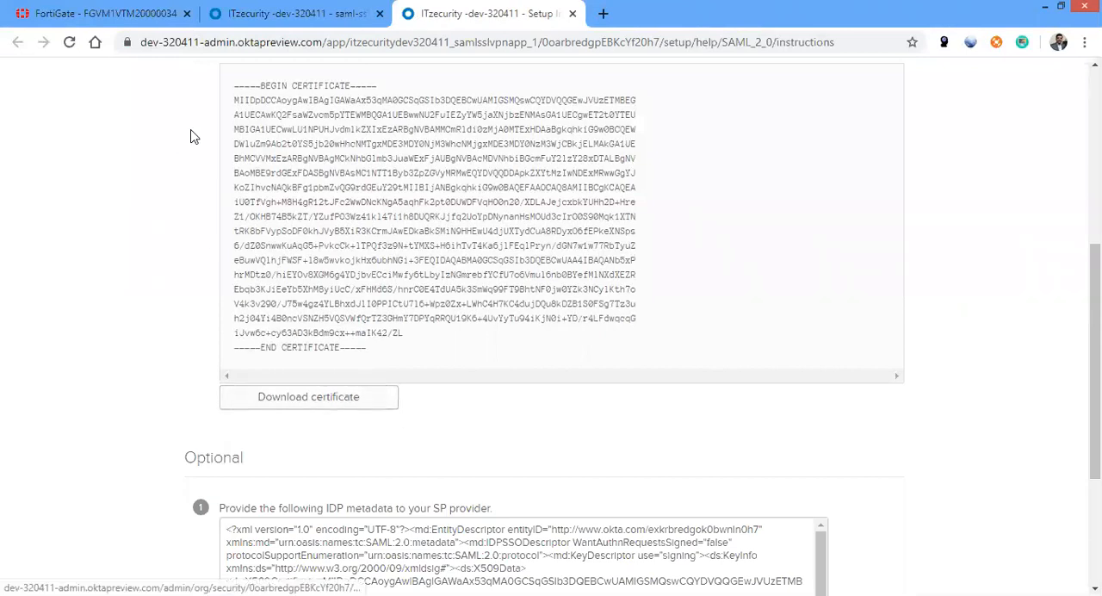
click(155, 16)
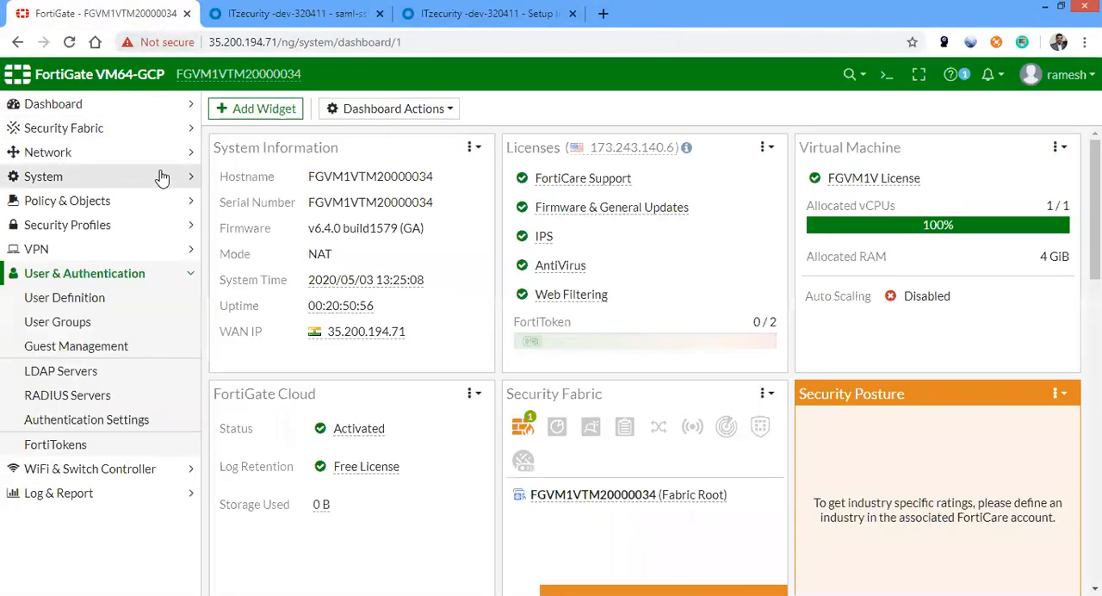
click(52, 175)
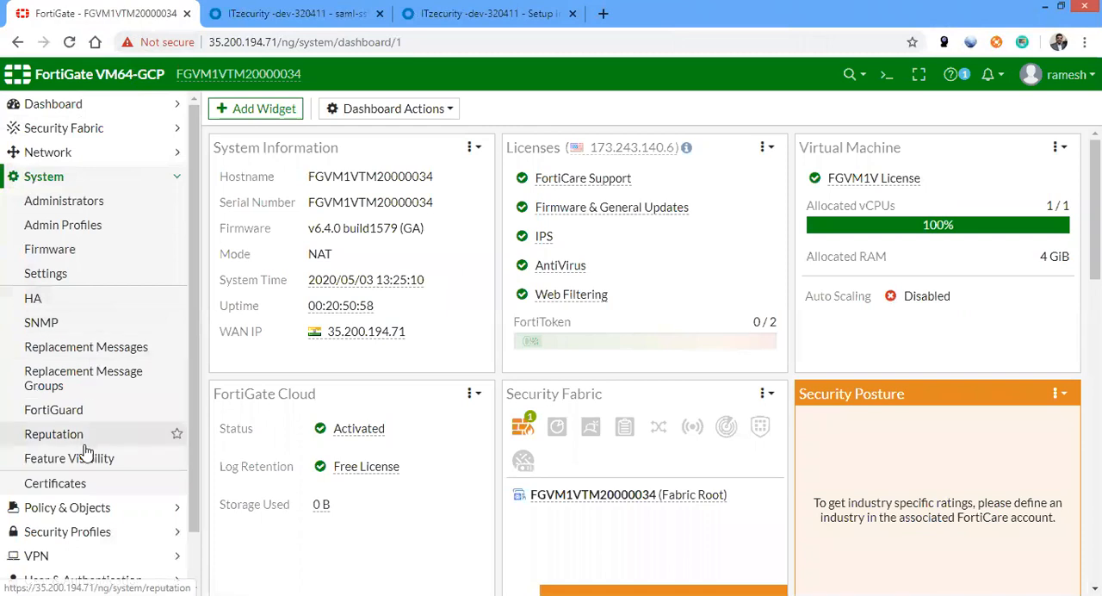
click(77, 485)
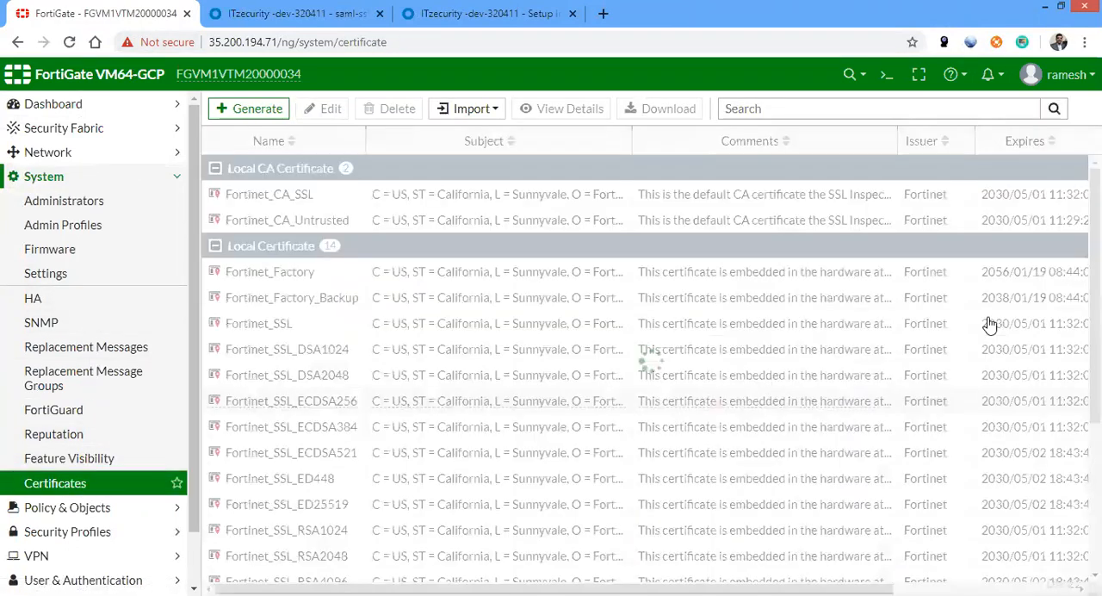
scroll(991, 381, down, 3)
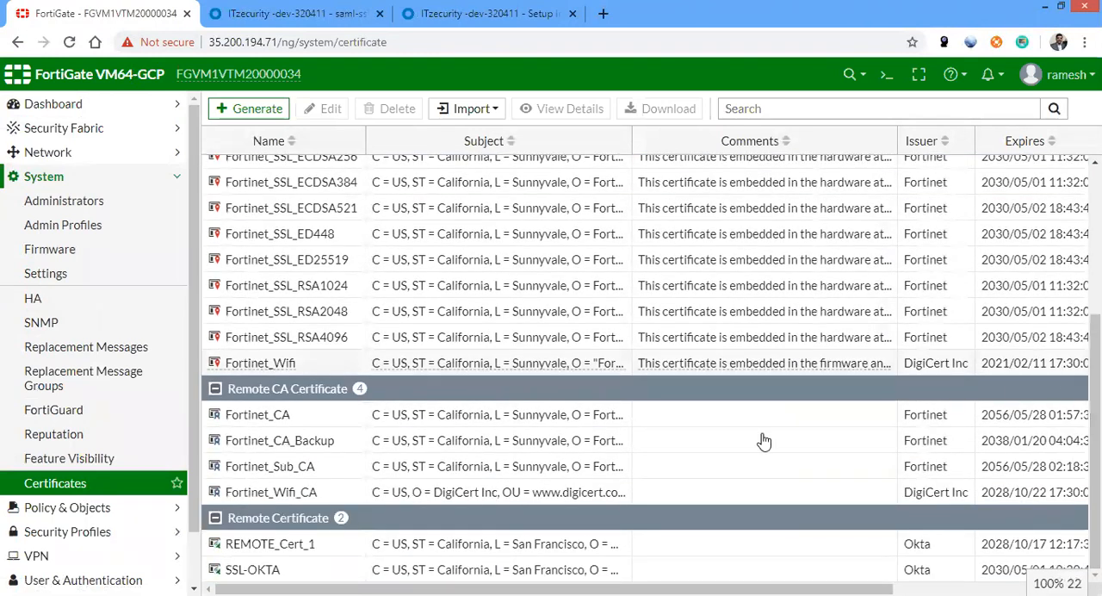
drag(317, 558, 225, 555)
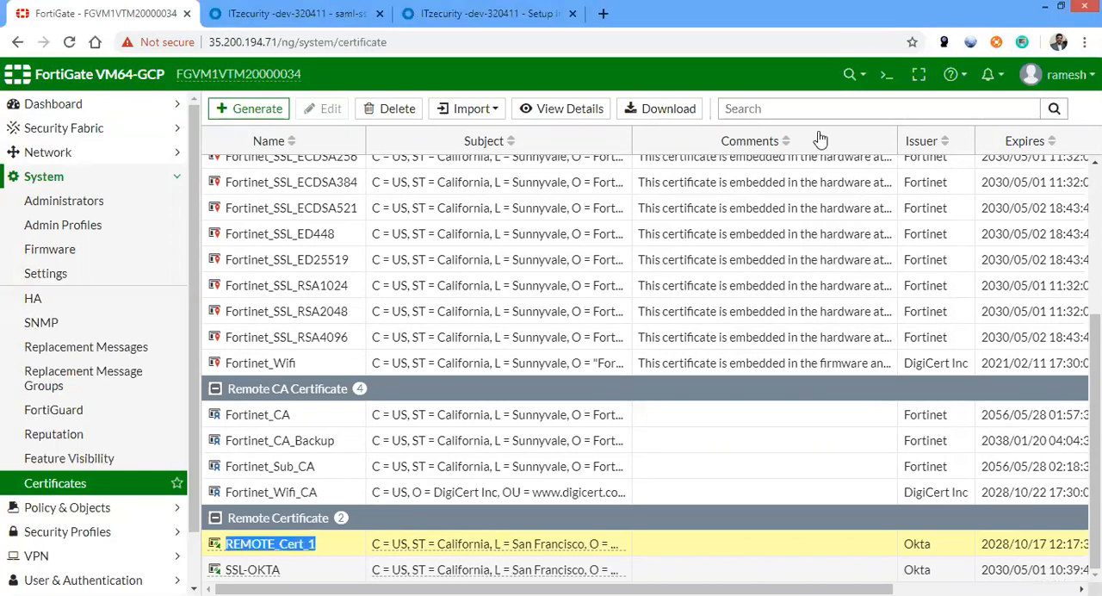
click(900, 80)
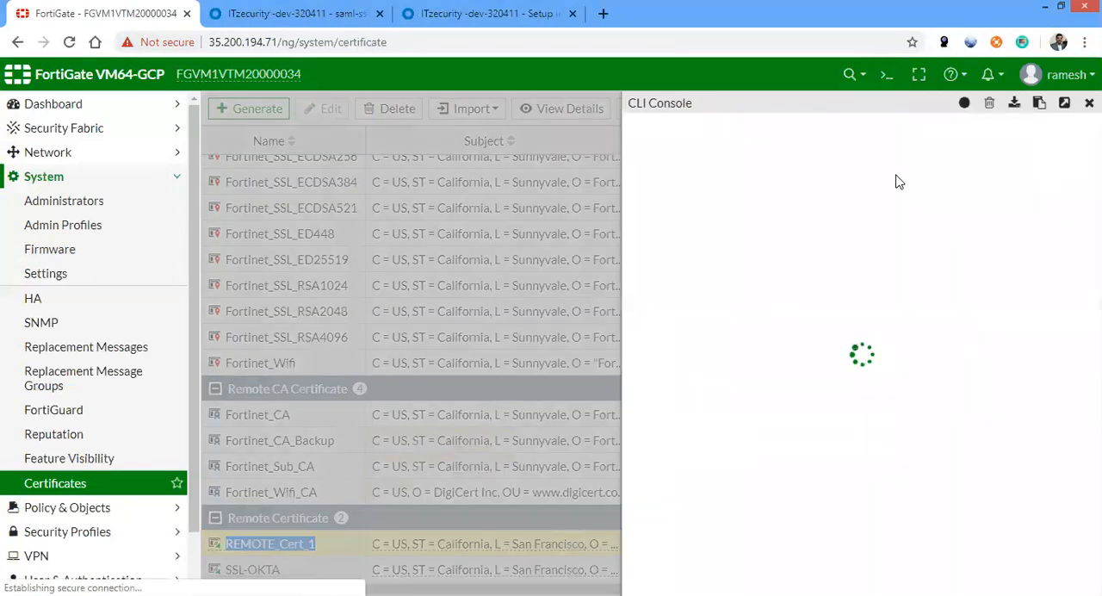
click(1067, 107)
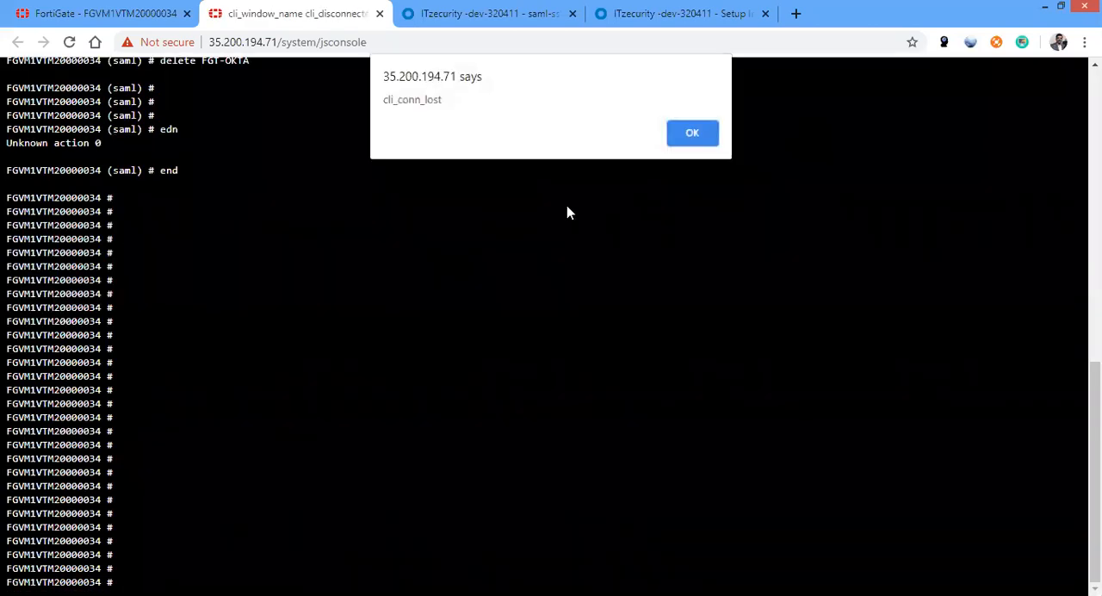
click(692, 133)
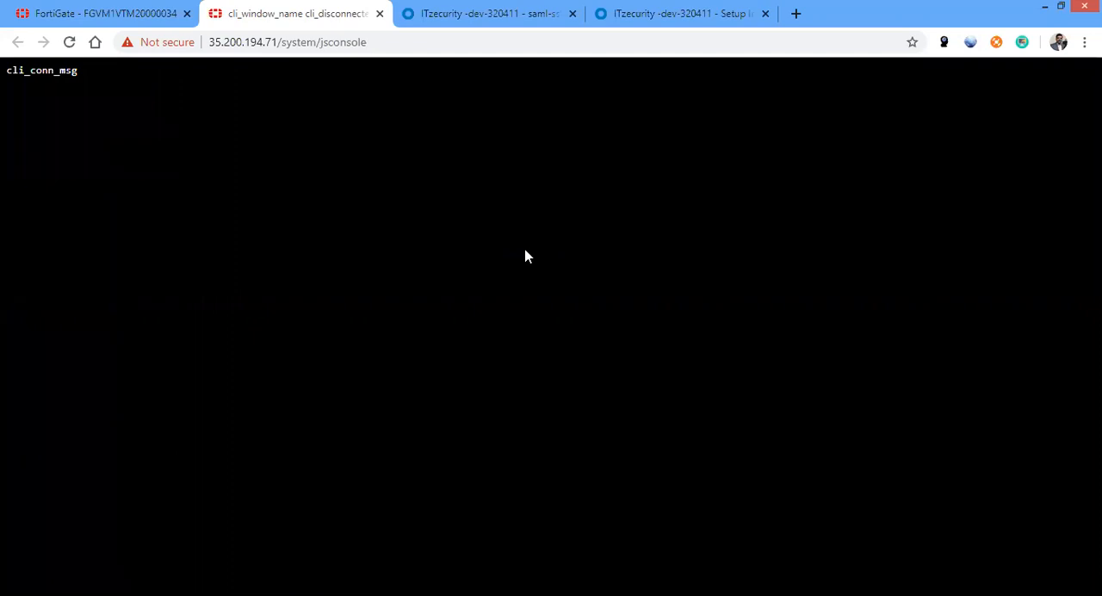
click(379, 14)
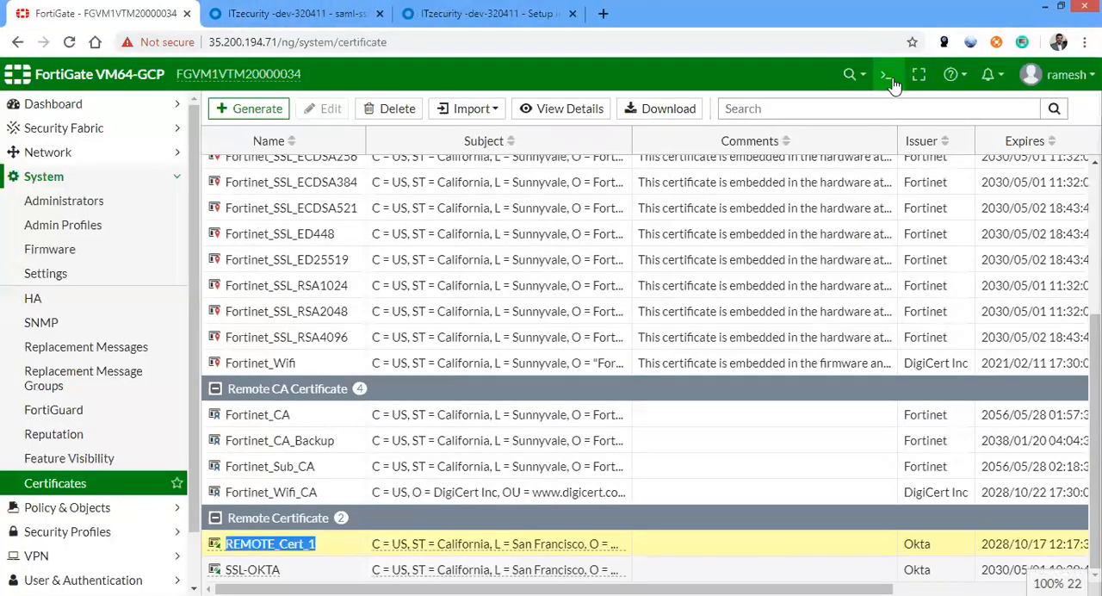
Open the FortiGate CLI console and detach it into its own browser tab
click(889, 79)
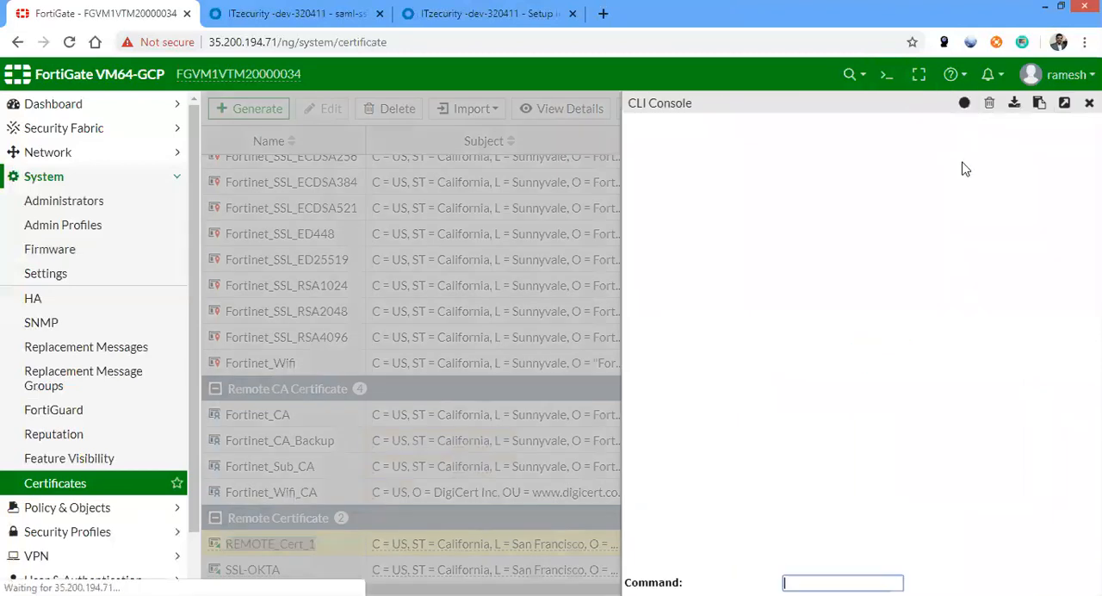
key(Return)
key(Return)
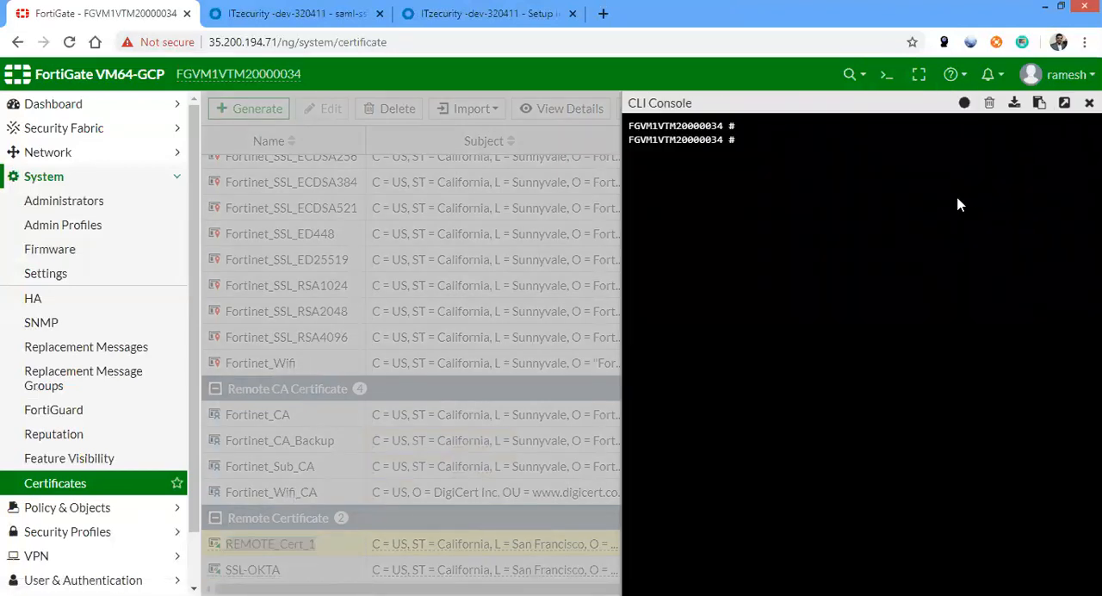
click(1064, 104)
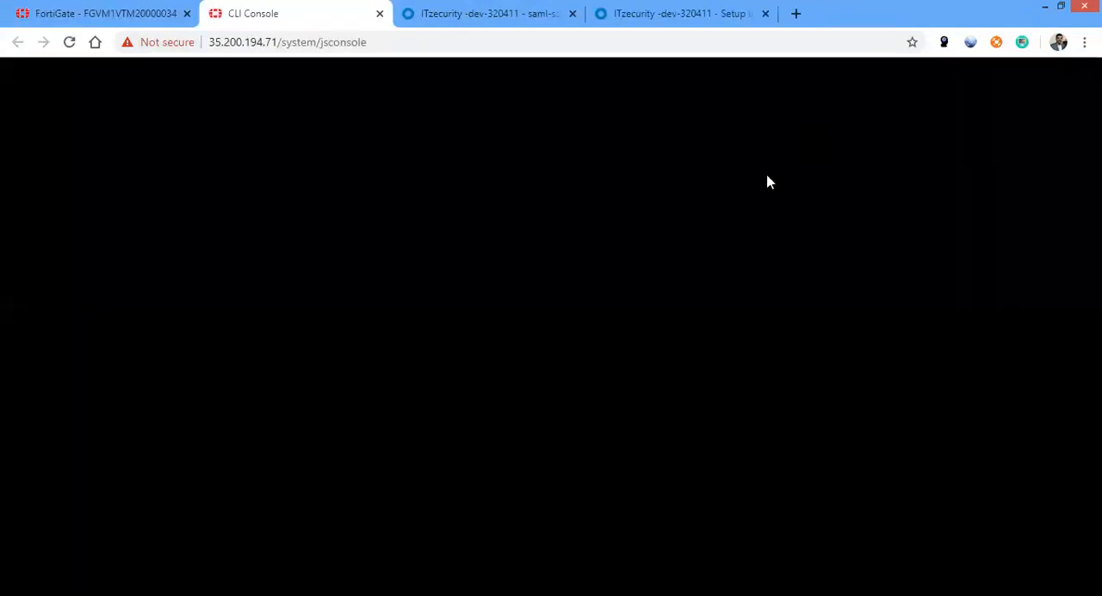
Try to create the SAML user entry okta-saml-sslvpn from the prepared configuration, with certificate Fortinet_Factory, the Okta URLs and IdP certificate REMOTE_Cert_1
key(ctrl+v)
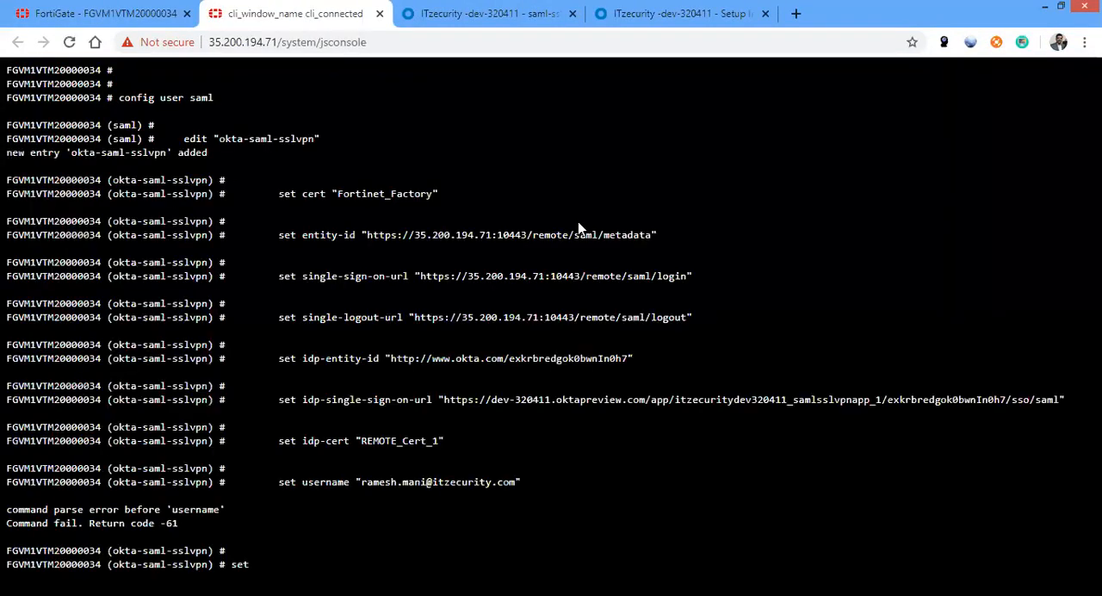
key(ctrl+v)
key(BackSpace)
key(BackSpace)
key(BackSpace)
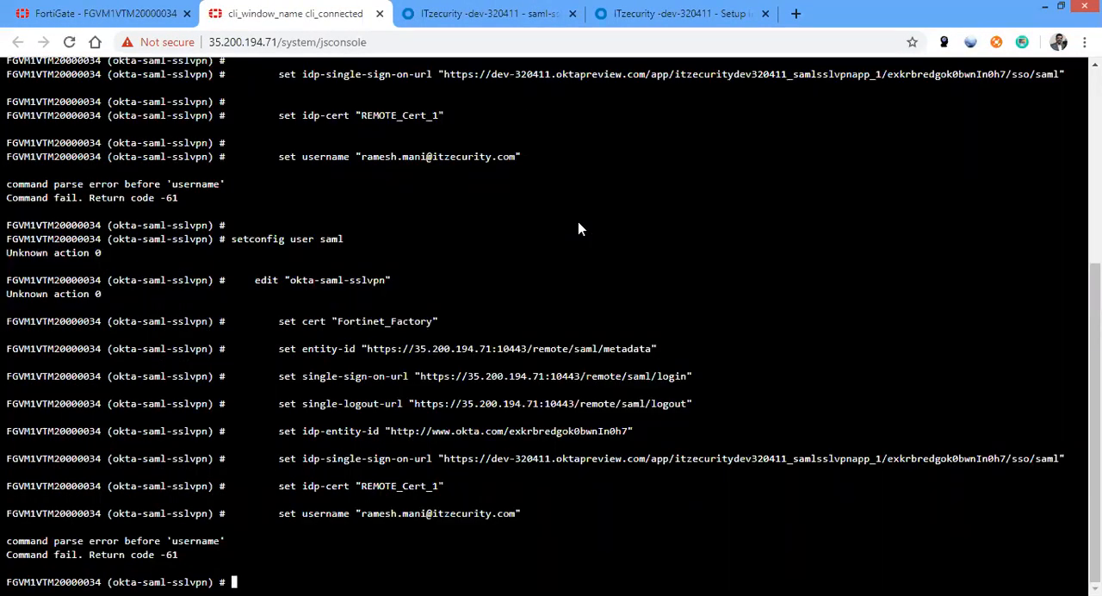
Show the okta-saml-sslvpn configuration, review its service provider and identity provider settings, and end the SAML configuration
text(show)
key(Return)
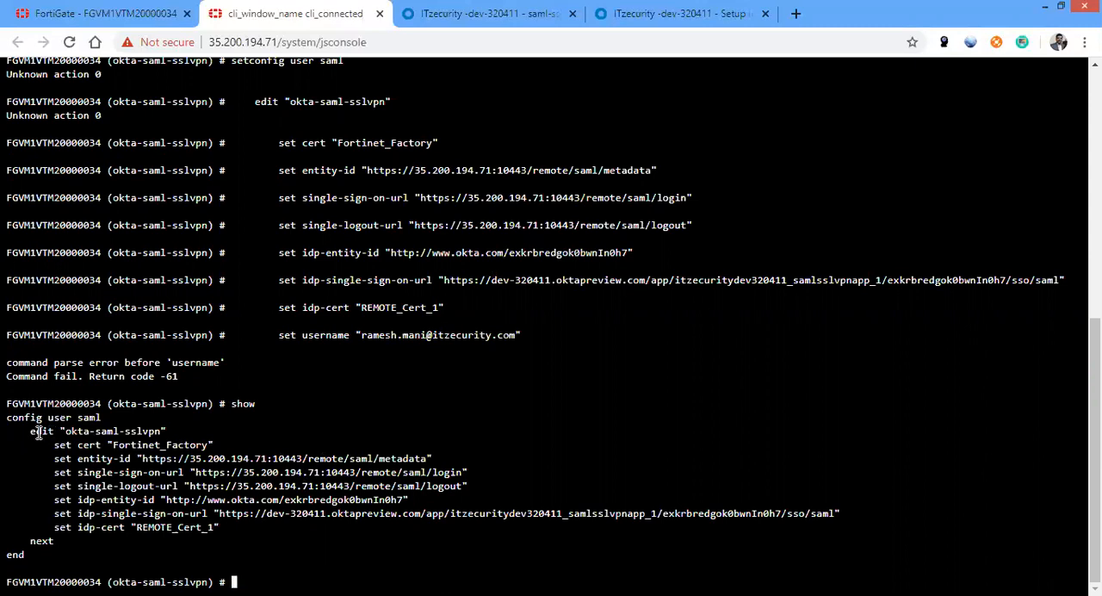
drag(10, 418, 76, 420)
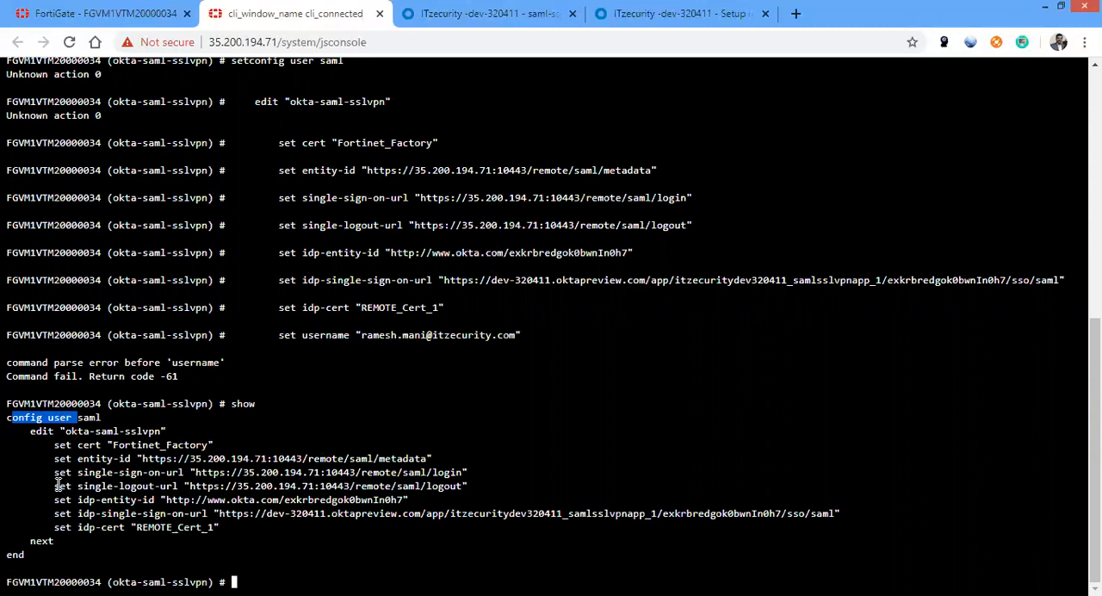
drag(55, 487, 55, 446)
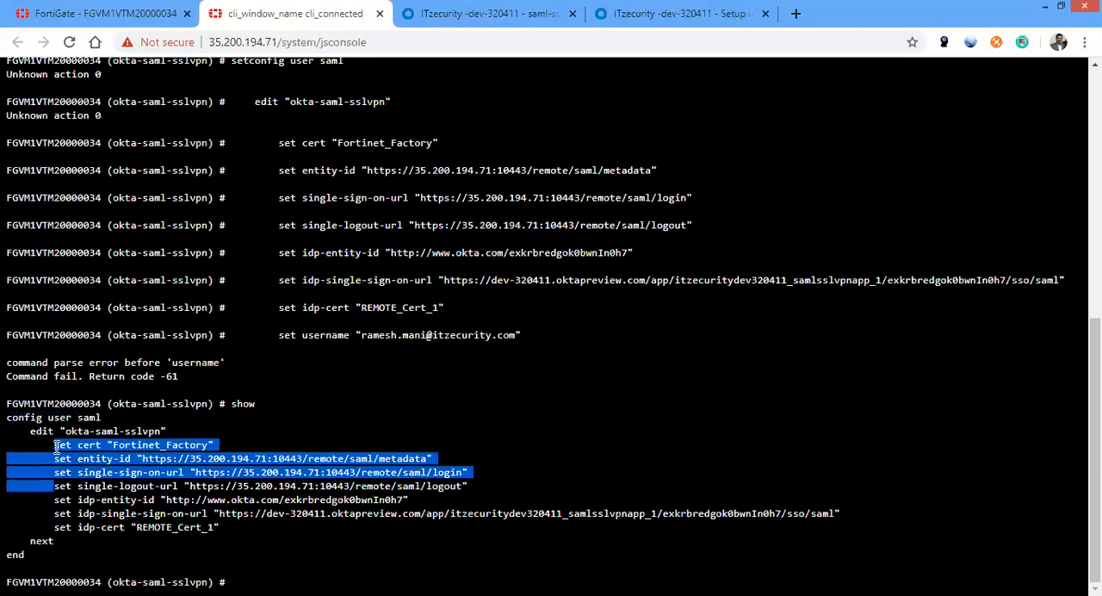
drag(55, 499, 216, 530)
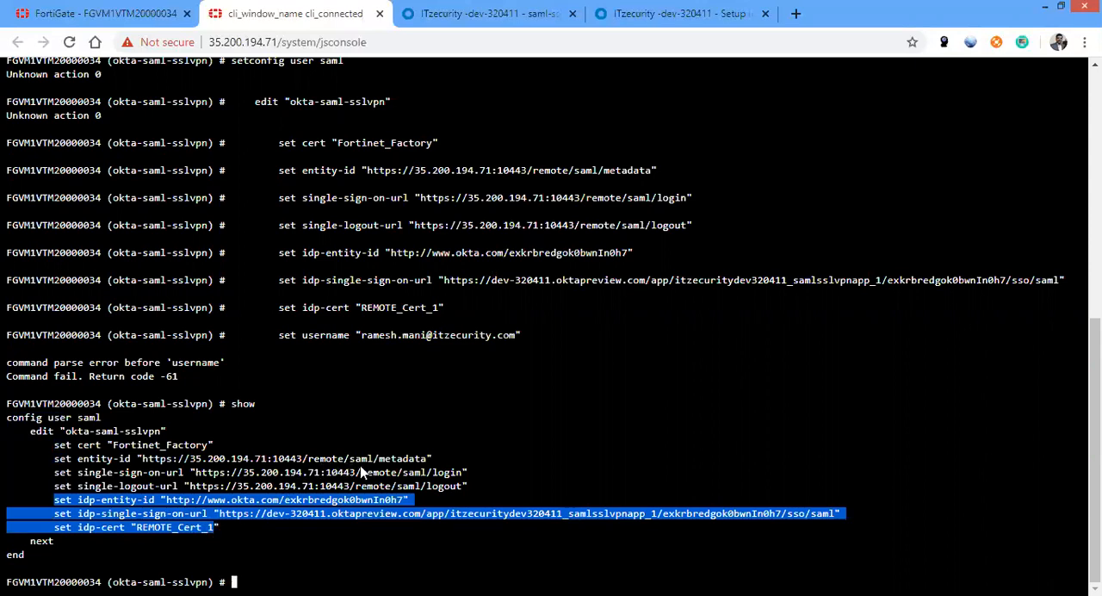
drag(469, 486, 59, 444)
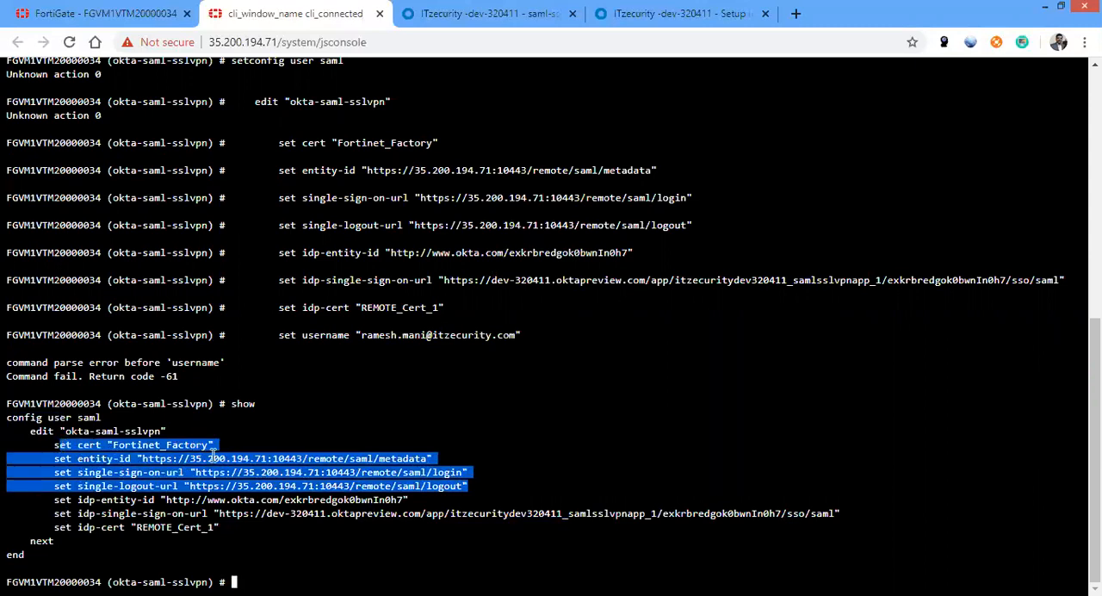
drag(220, 455, 219, 456)
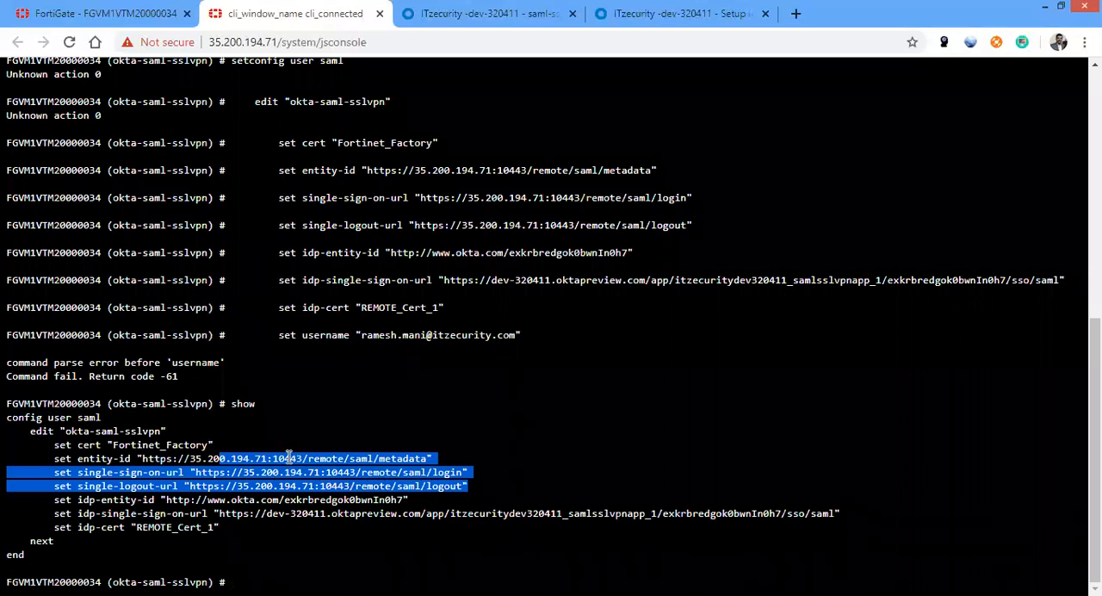
click(289, 457)
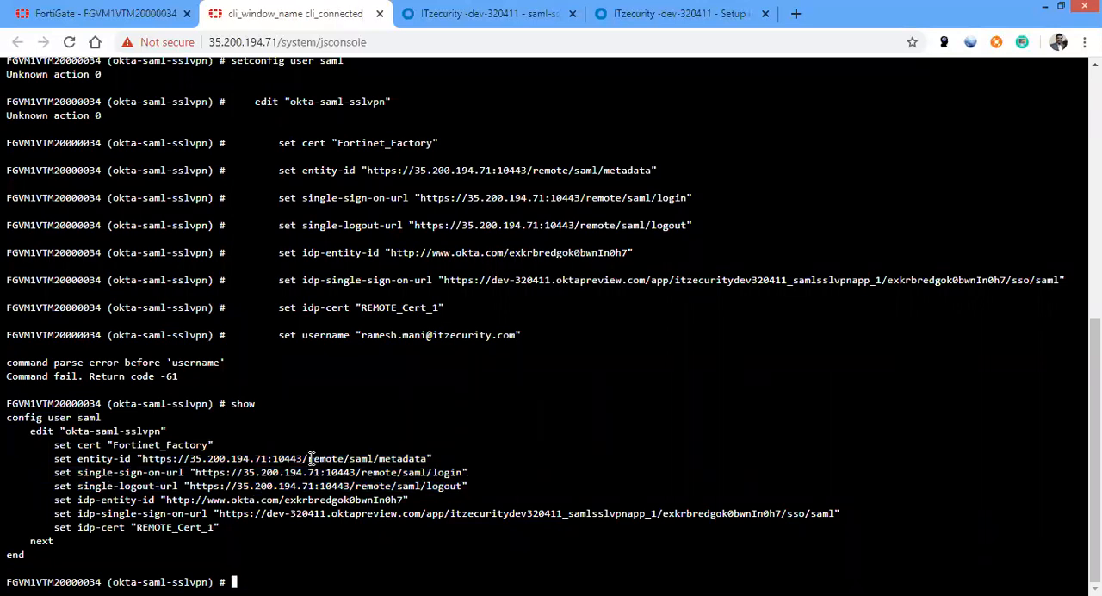
drag(308, 458, 427, 473)
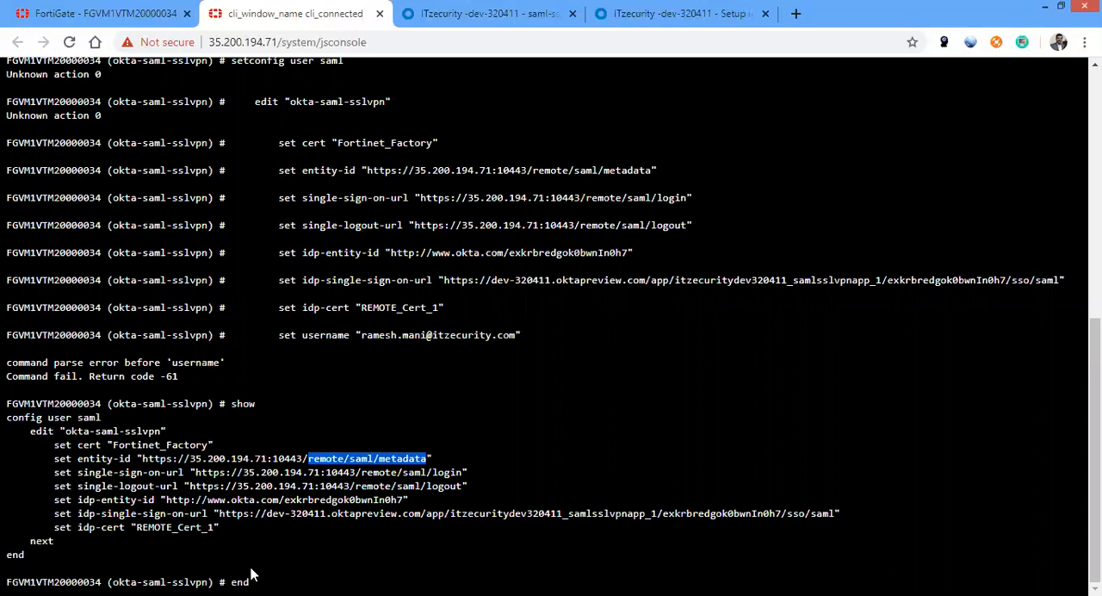
key(Return)
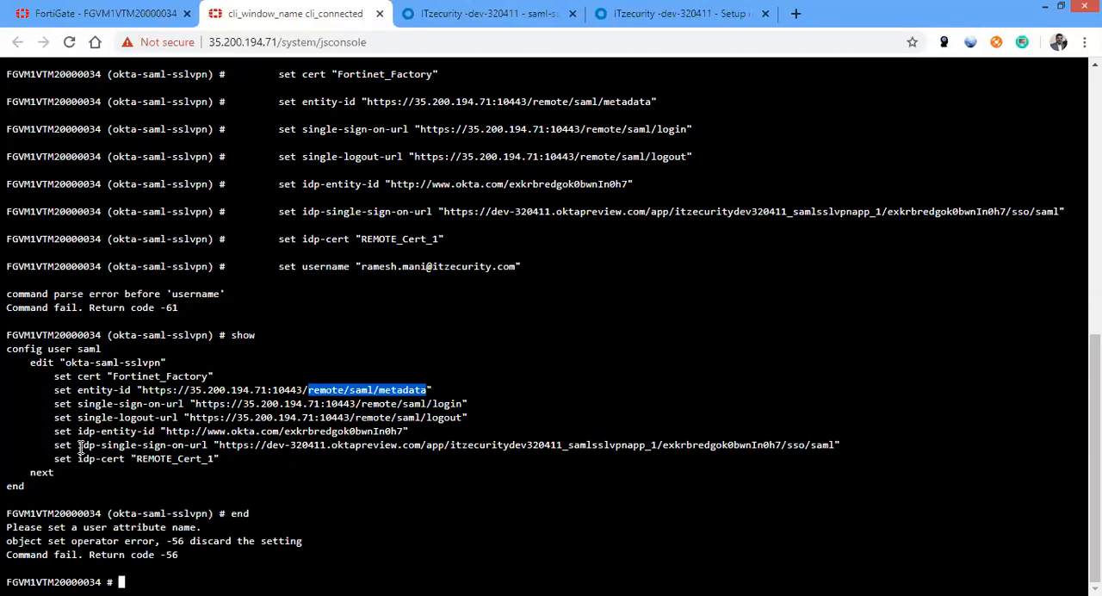
Recreate SAML entry okta-saml-sslvpn from the shown configuration: certificate Fortinet_Factory, service URLs on 35.200.194.71:10443, the Okta entity ID and sign-on URL, IdP certificate REMOTE_Cert_1
drag(215, 457, 8, 348)
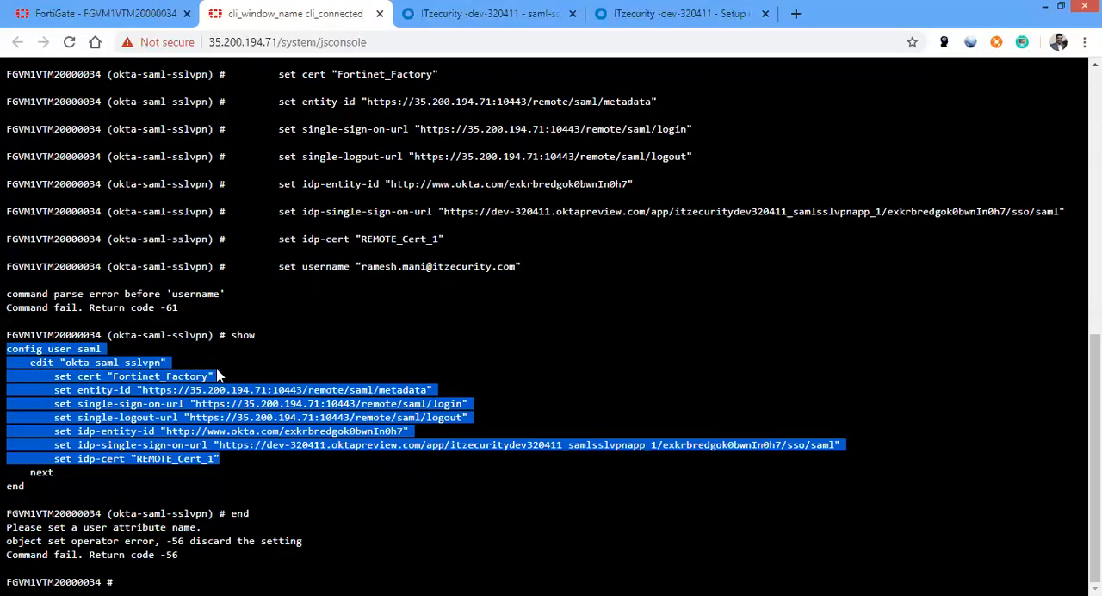
key(ctrl+v)
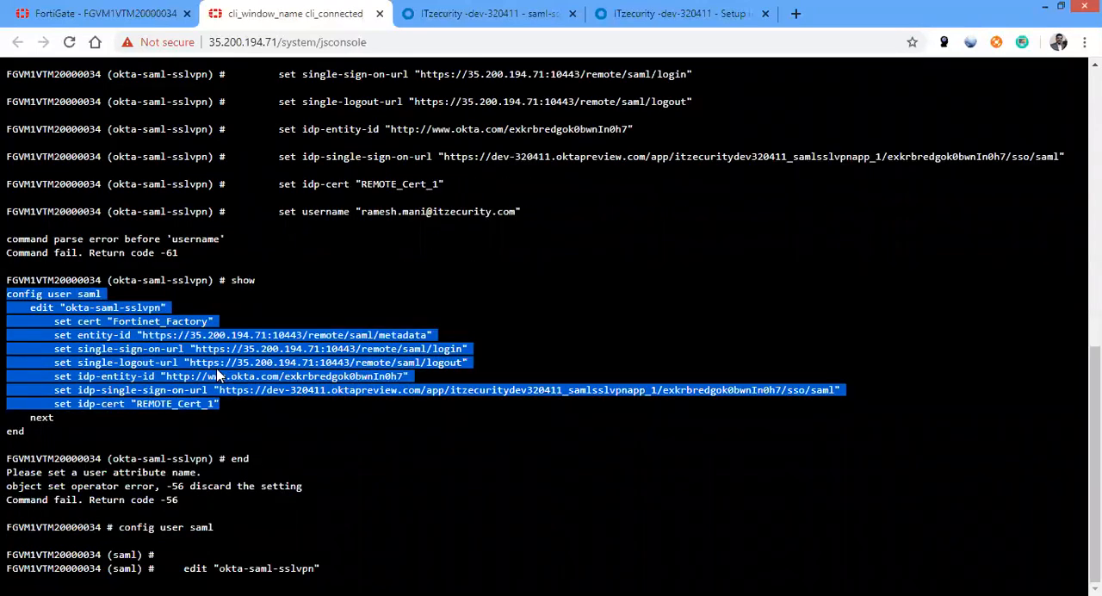
key(Return)
Set the user-name attribute of okta-saml-sslvpn to the assigned user's e-mail address and save the entry with next
text(set us)
key(Tab)
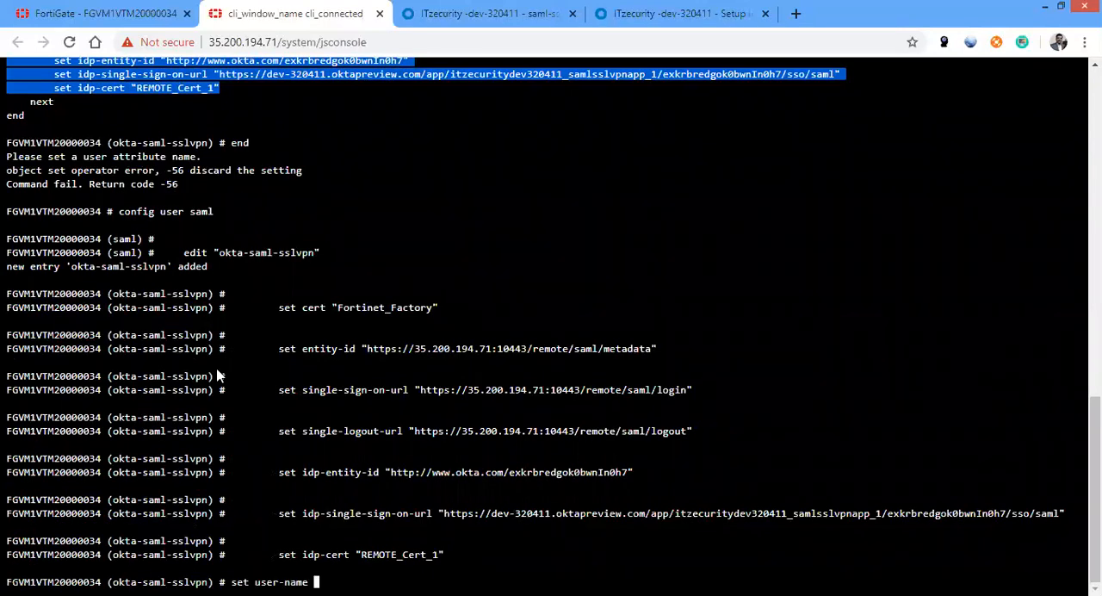
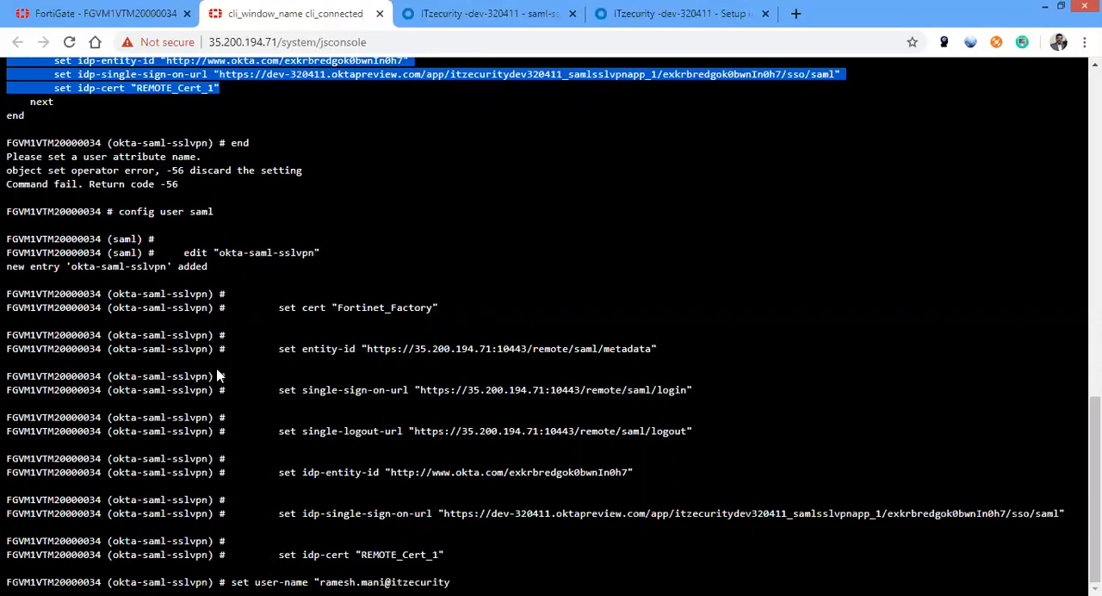
key(Return)
text(next)
key(Return)
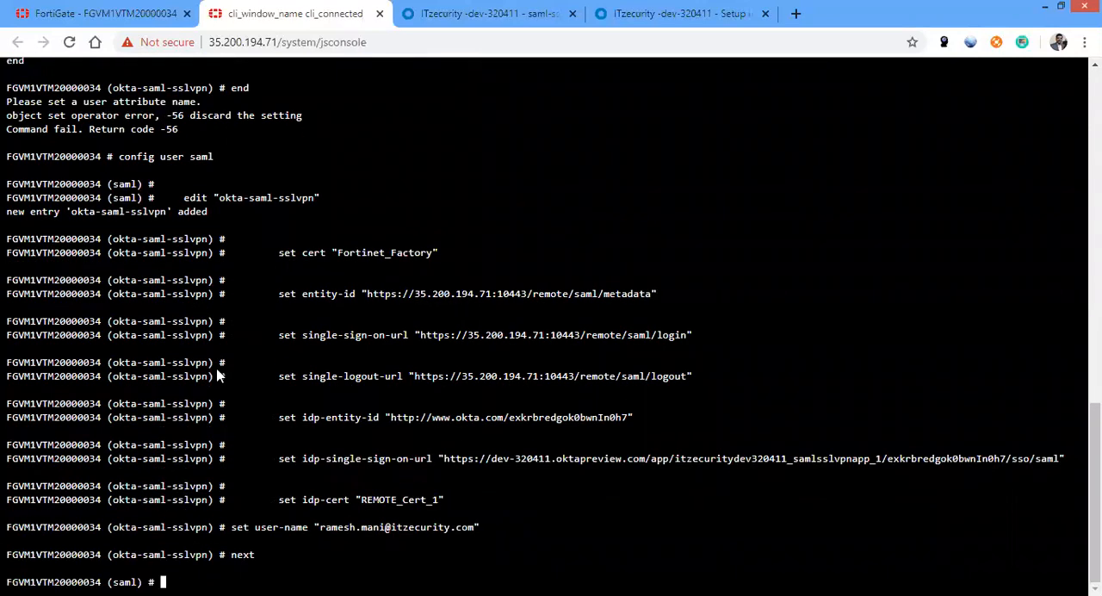
Show the SAML user configuration to check the okta-saml-sslvpn entry, and end the SAML configuration
text(show)
key(Return)
text(end)
key(Return)
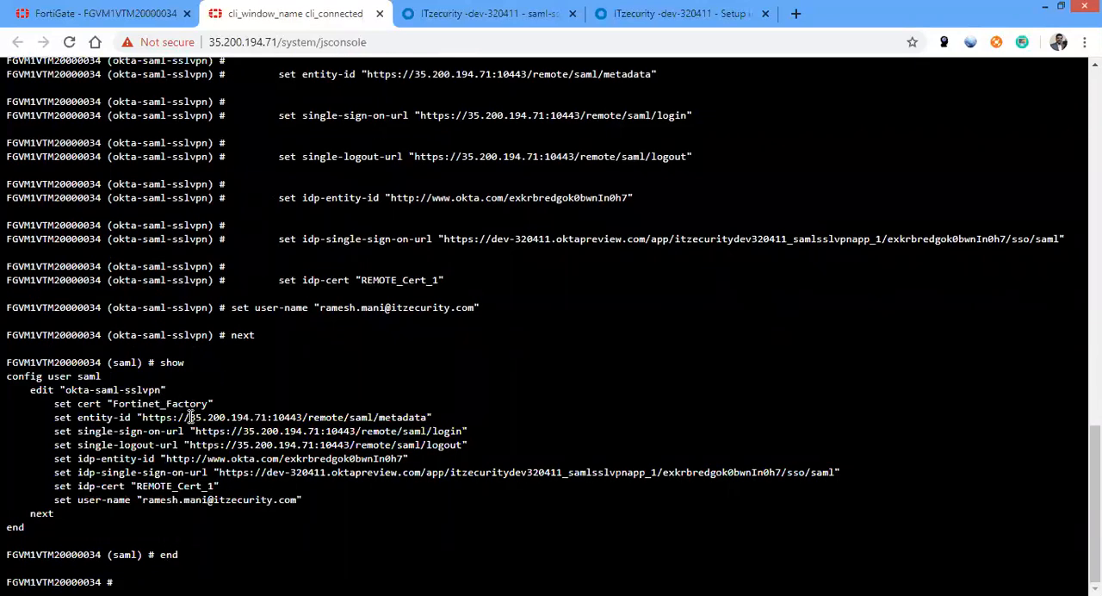
Enter the user group configuration and create a group named ssl-saml-grp
text(config user group)
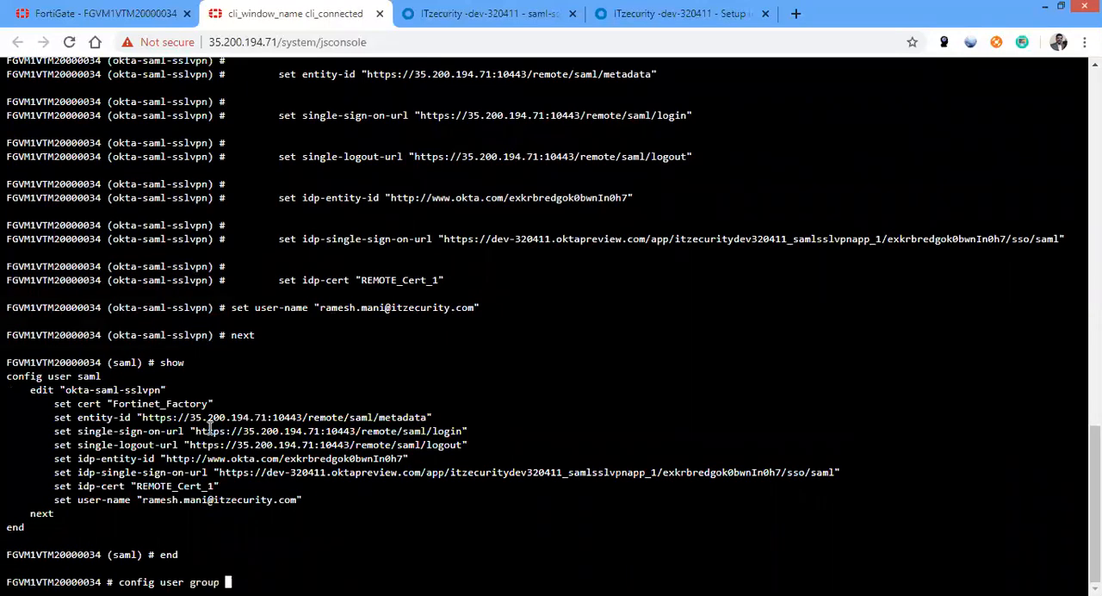
key(Return)
text(edit ss)
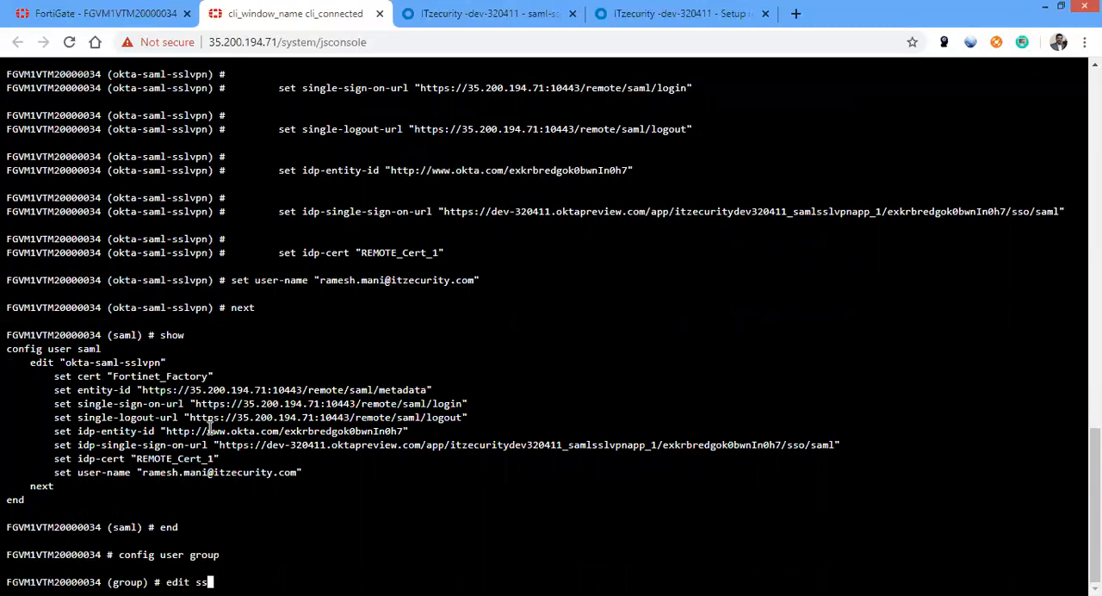
text(l-samlp)
key(BackSpace)
text(-grp)
key(Return)
Set okta-saml-sslvpn as the member of the ssl-saml-grp group, copying the name from the SAML entry shown
text(set member)
drag(161, 321, 67, 322)
key(ctrl+c)
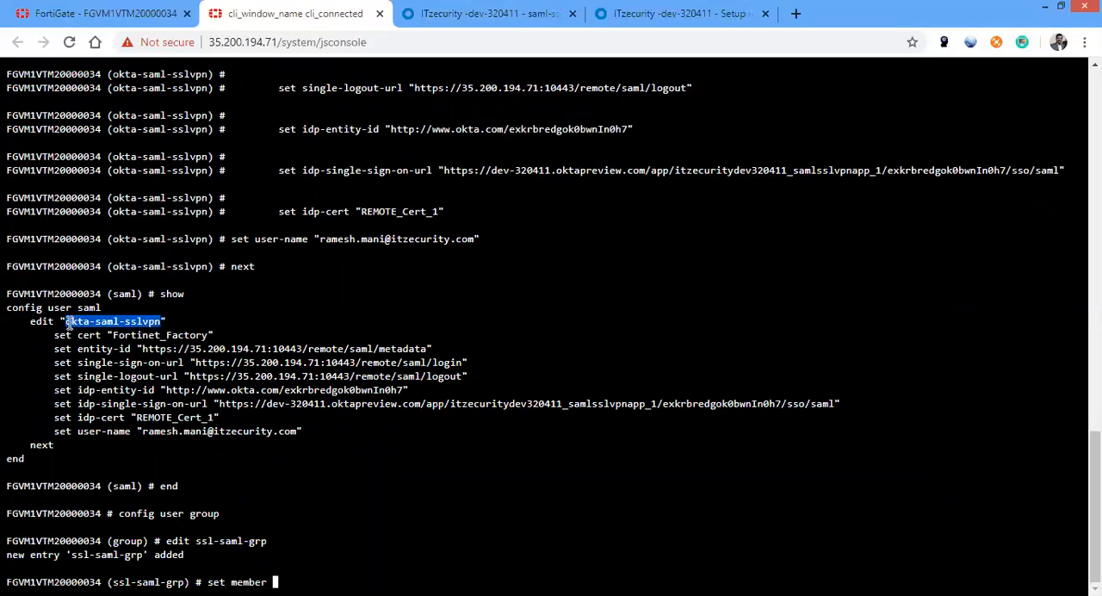
right_click(290, 445)
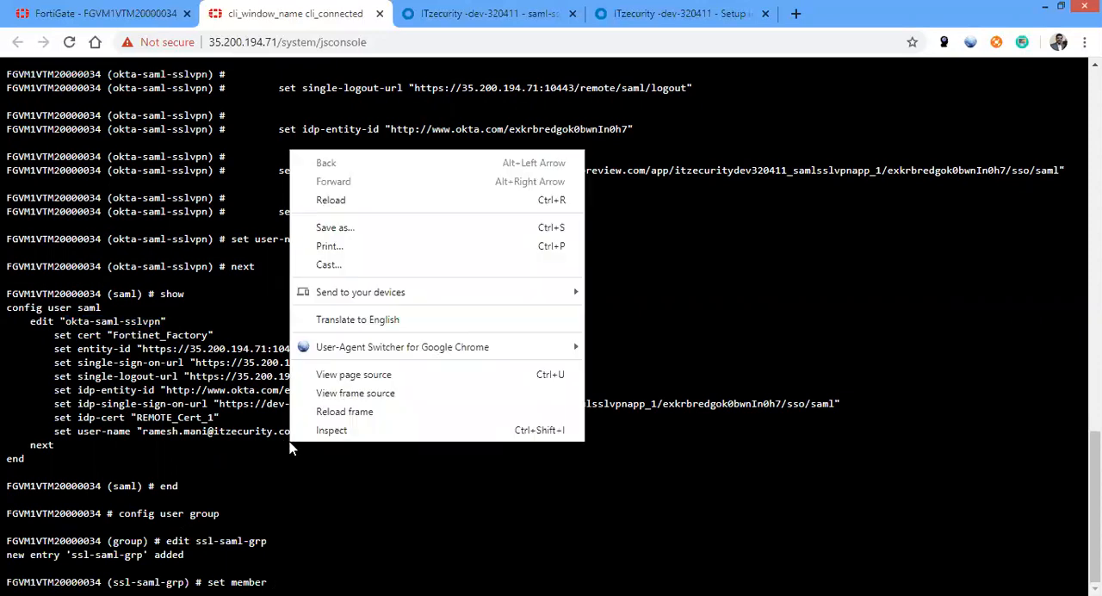
click(311, 516)
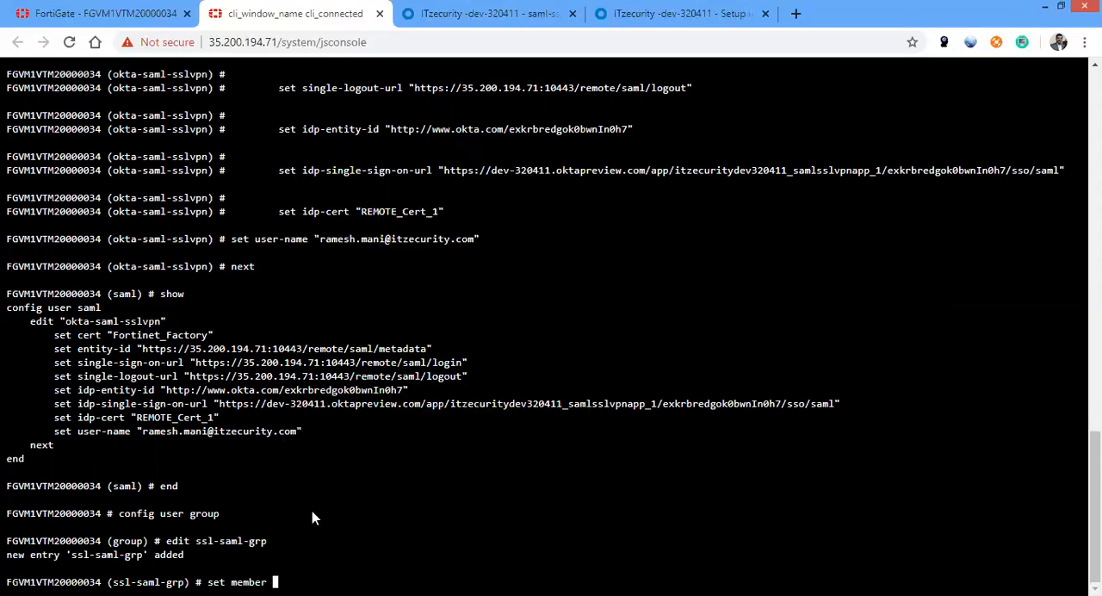
key(ctrl+v)
key(Return)
Show the ssl-saml-grp configuration, save the entry with next, and end the user group configuration
text(show)
key(Return)
text(next)
key(Return)
text(end)
key(Return)
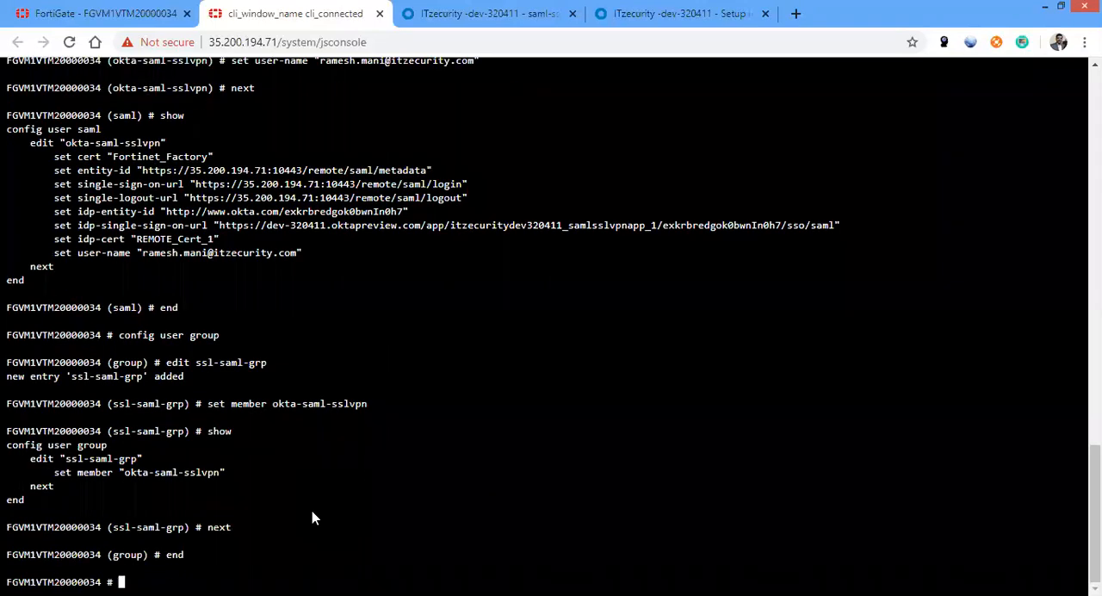
Switch to the FortiGate web interface and open the SSL-VPN settings at the authentication/portal mapping table
click(129, 13)
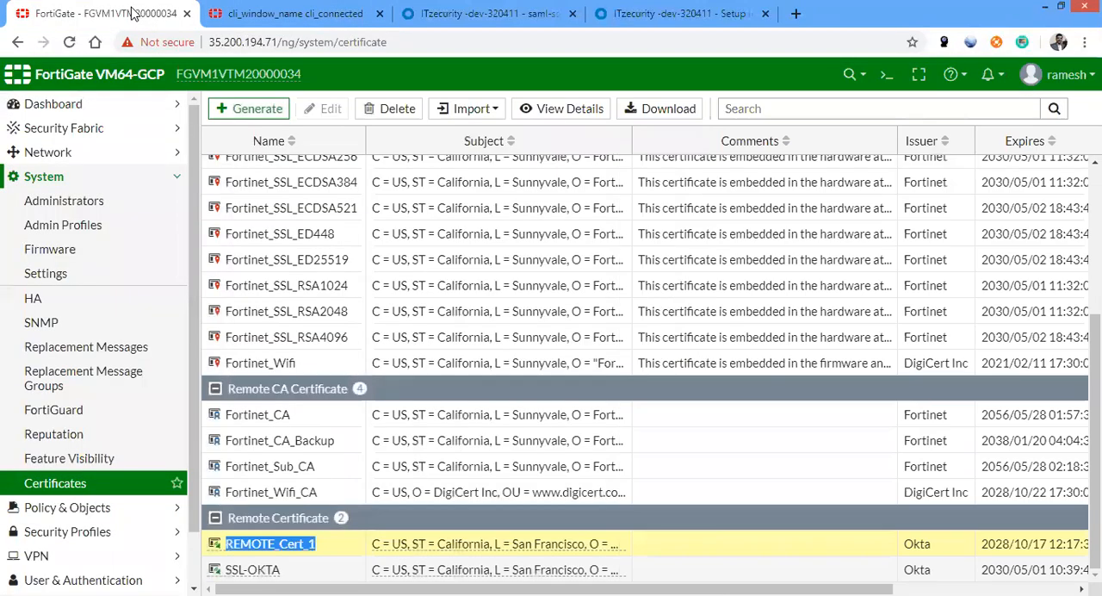
click(80, 185)
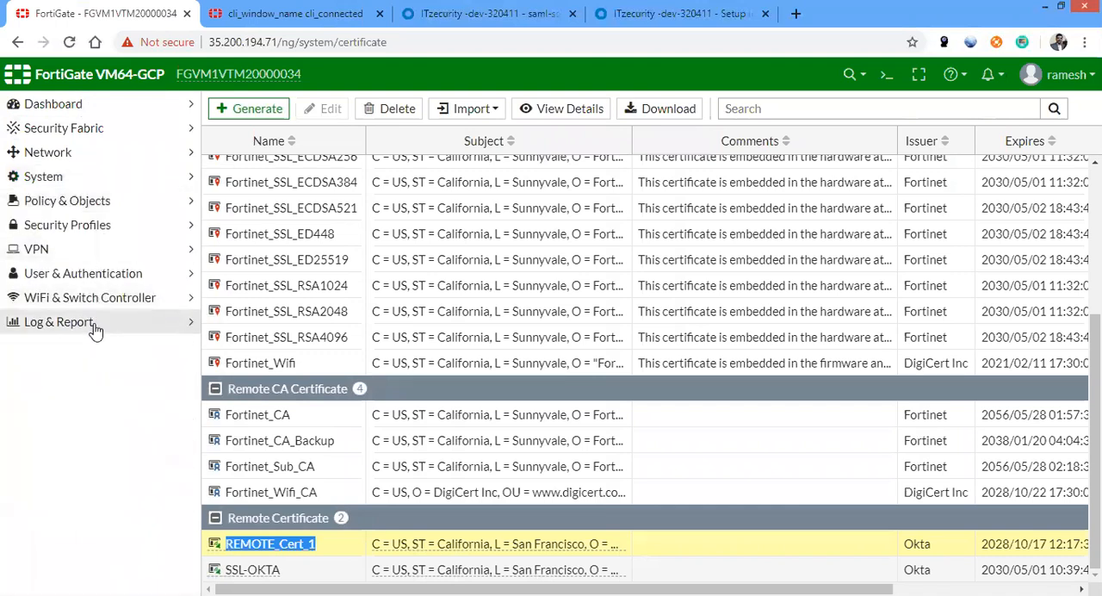
click(81, 251)
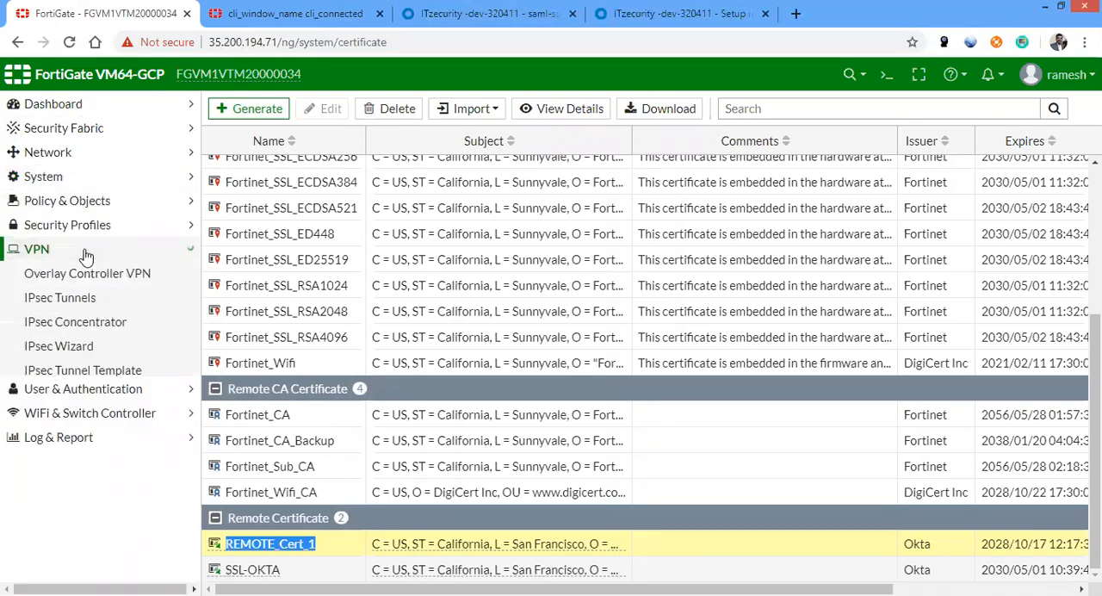
click(99, 420)
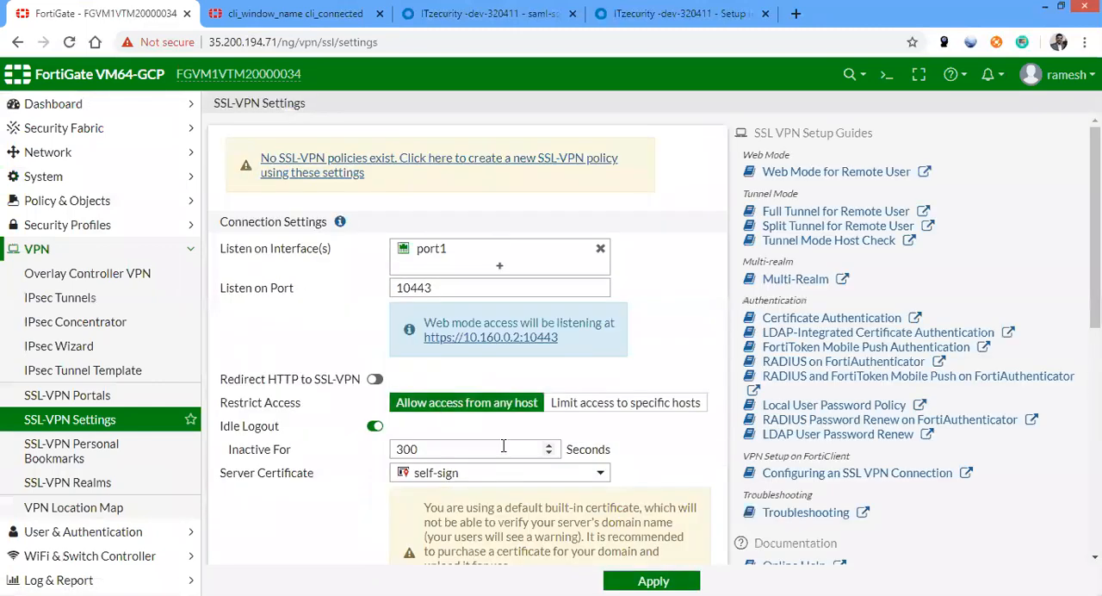
scroll(465, 344, down, 5)
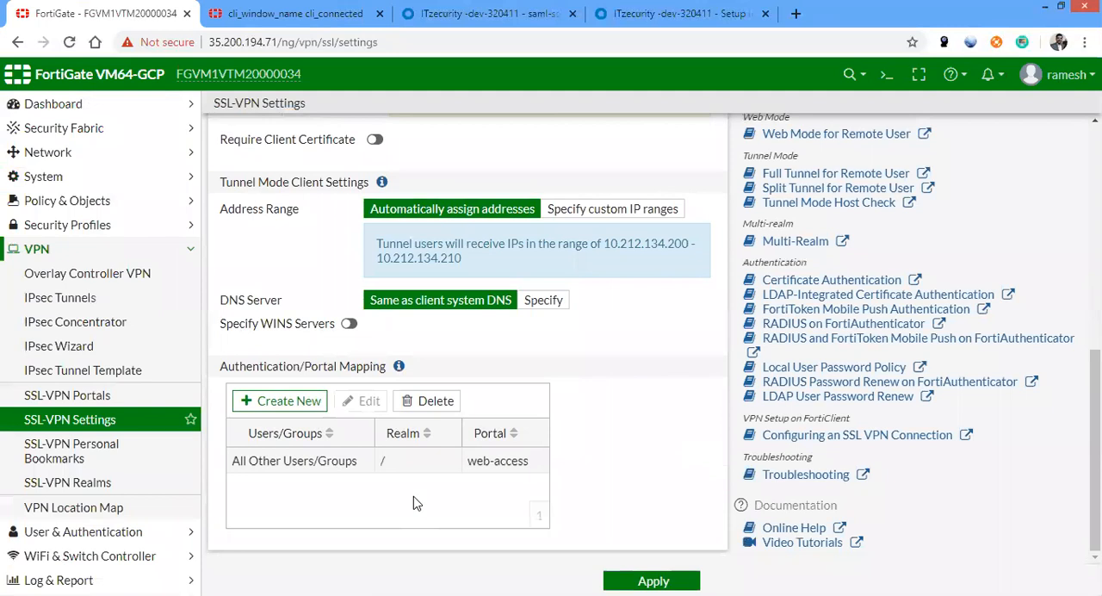
Create an authentication/portal mapping of group ssl-saml-grp to the full-access portal and apply the SSL-VPN settings
click(312, 404)
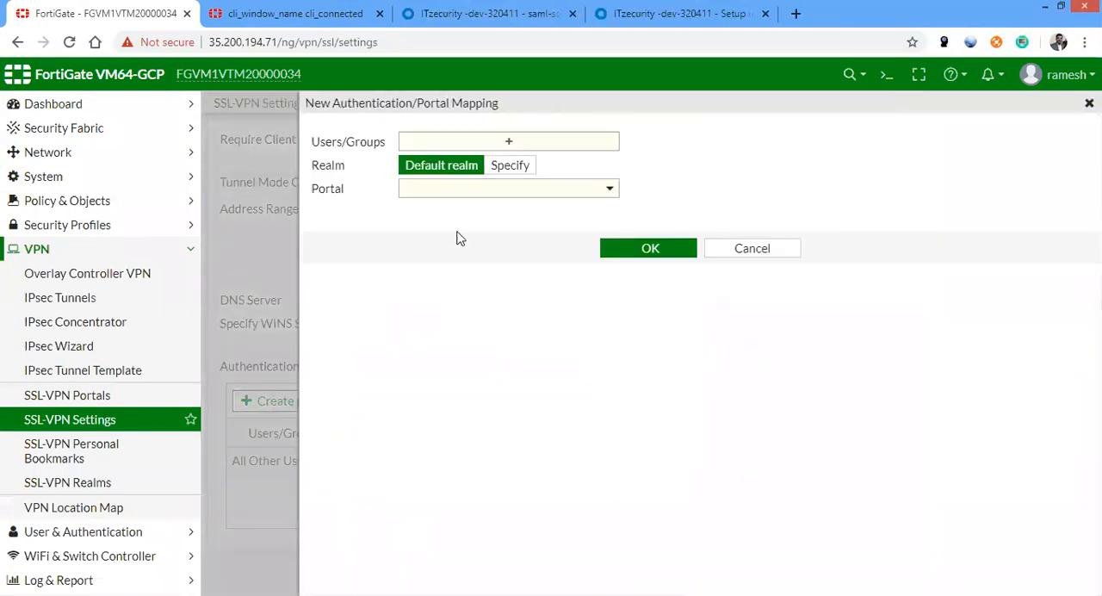
click(510, 141)
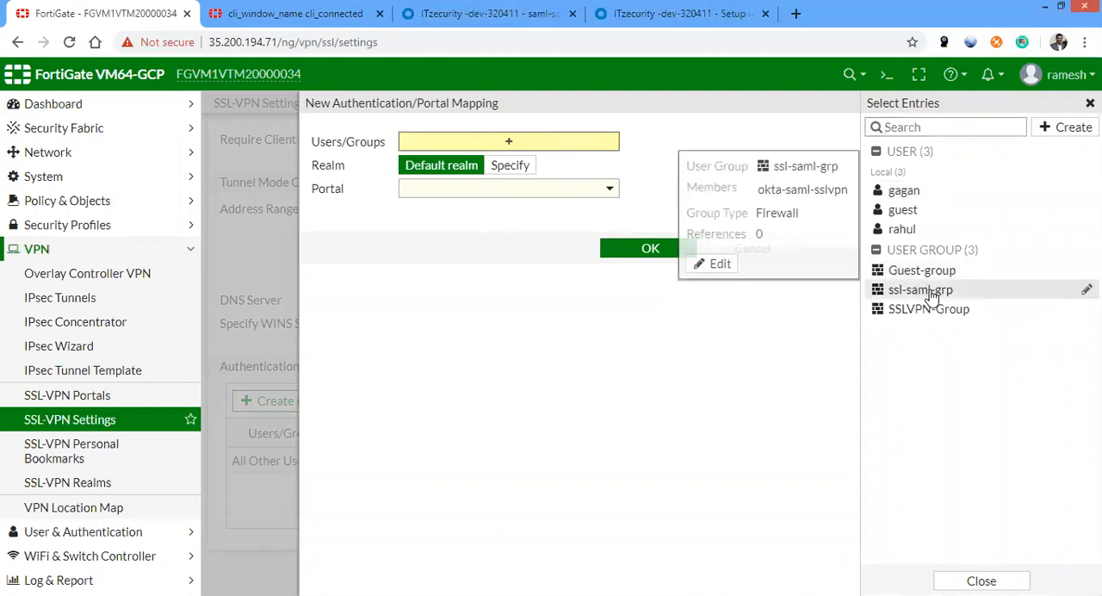
click(922, 290)
click(573, 206)
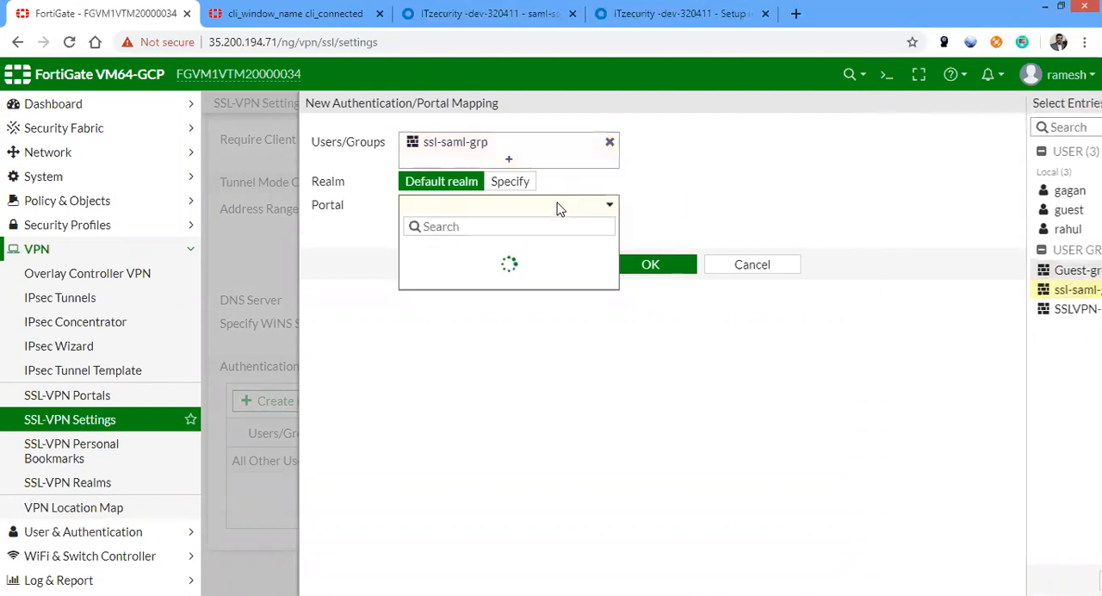
click(458, 251)
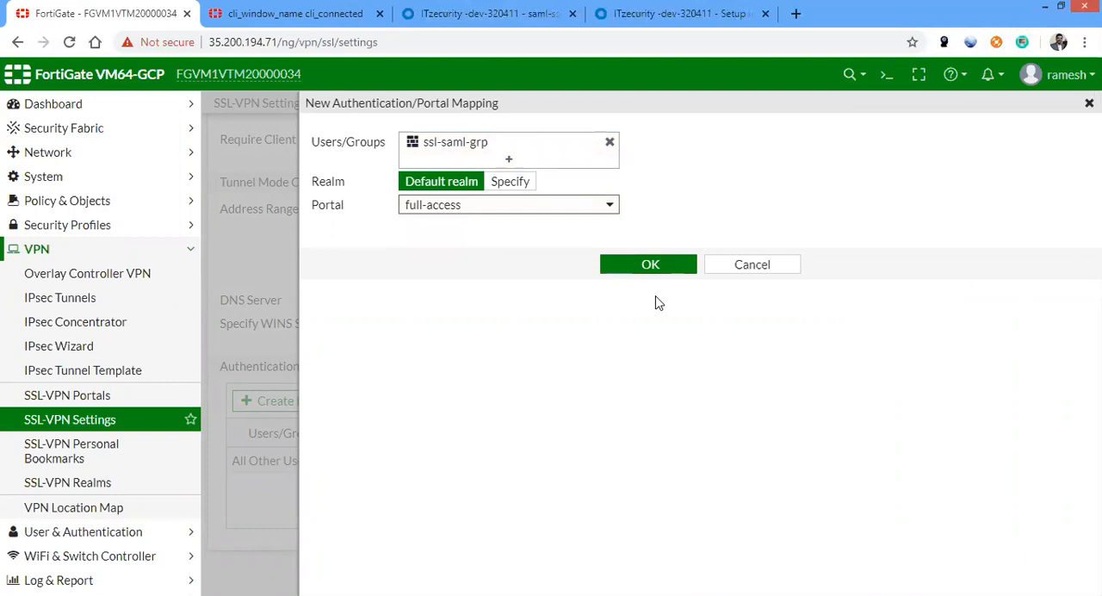
click(655, 271)
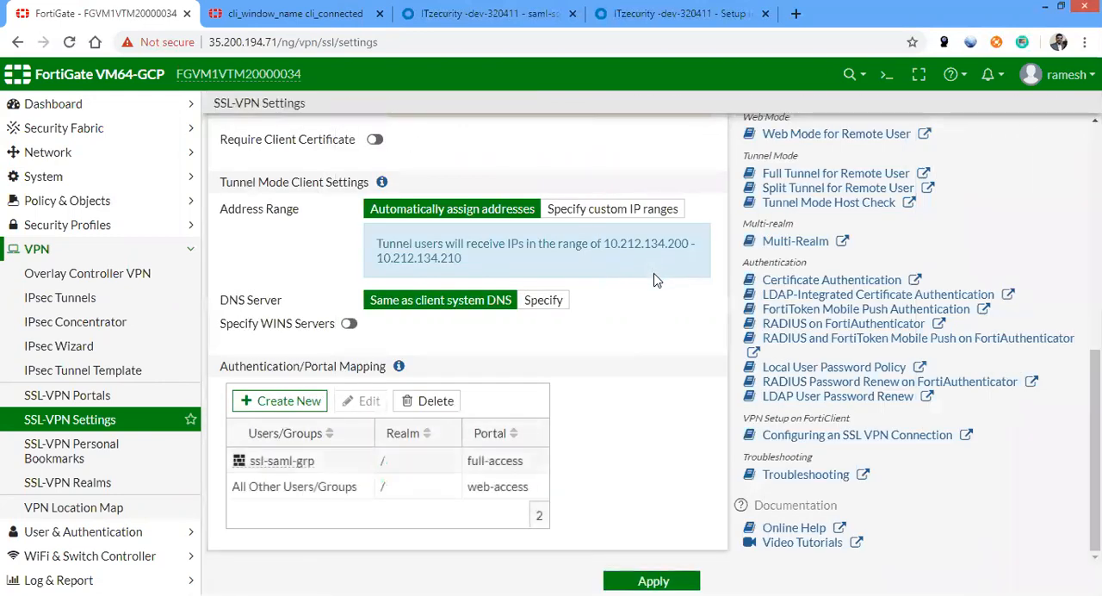
click(682, 578)
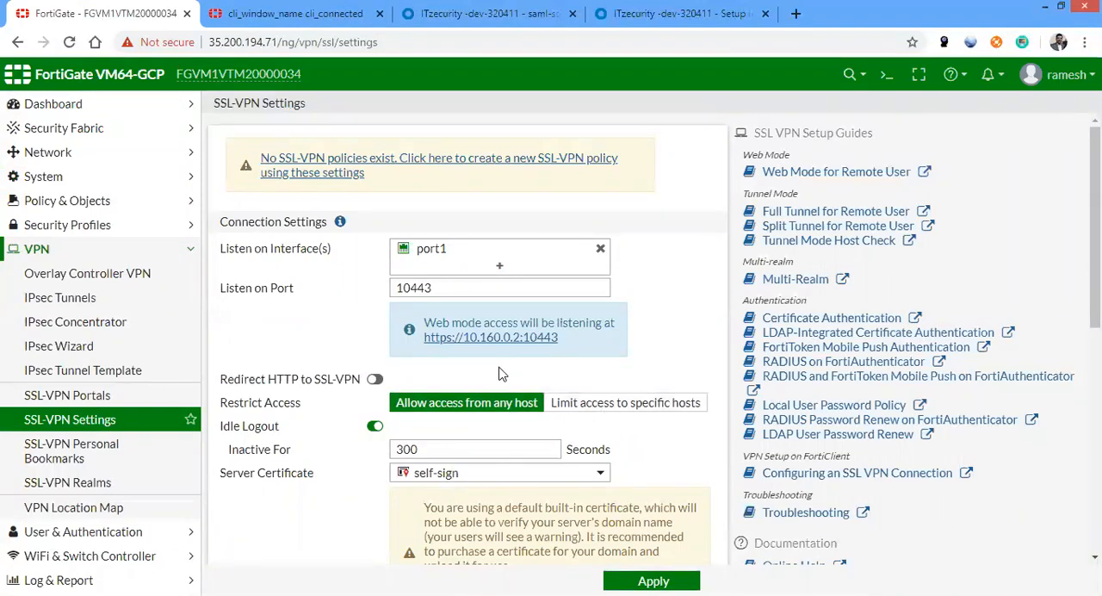
Start a new firewall policy and name it ssl-vpn-pol
click(85, 200)
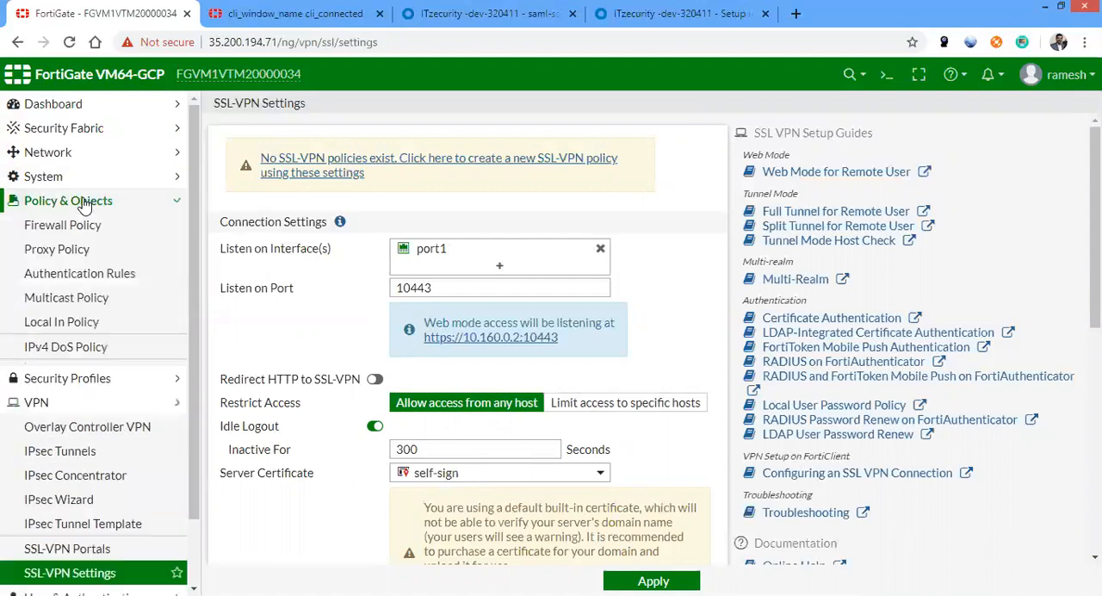
click(86, 224)
click(277, 111)
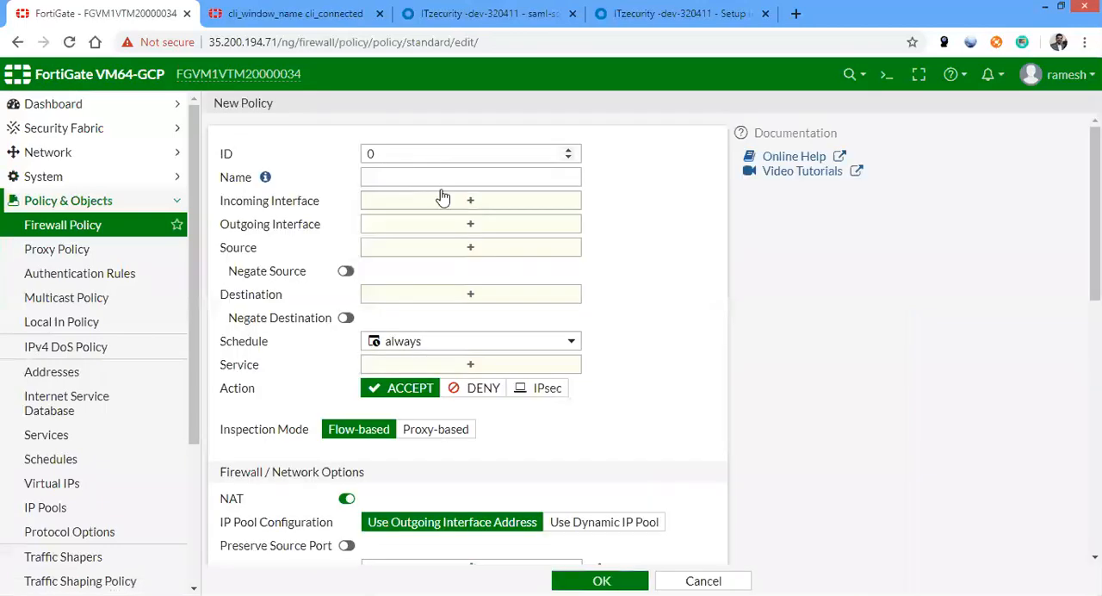
click(454, 177)
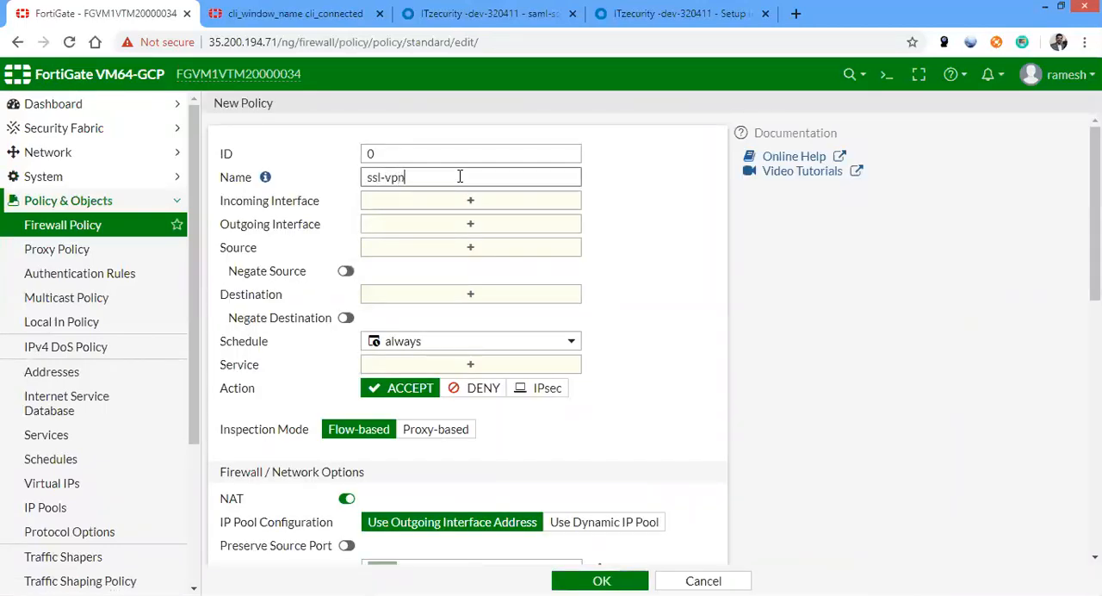
text(ssl-vpn-pol)
key(Tab)
Set the policy's incoming interface to SSL-VPN tunnel interface (ssl.root) and its outgoing interface to port1
click(463, 201)
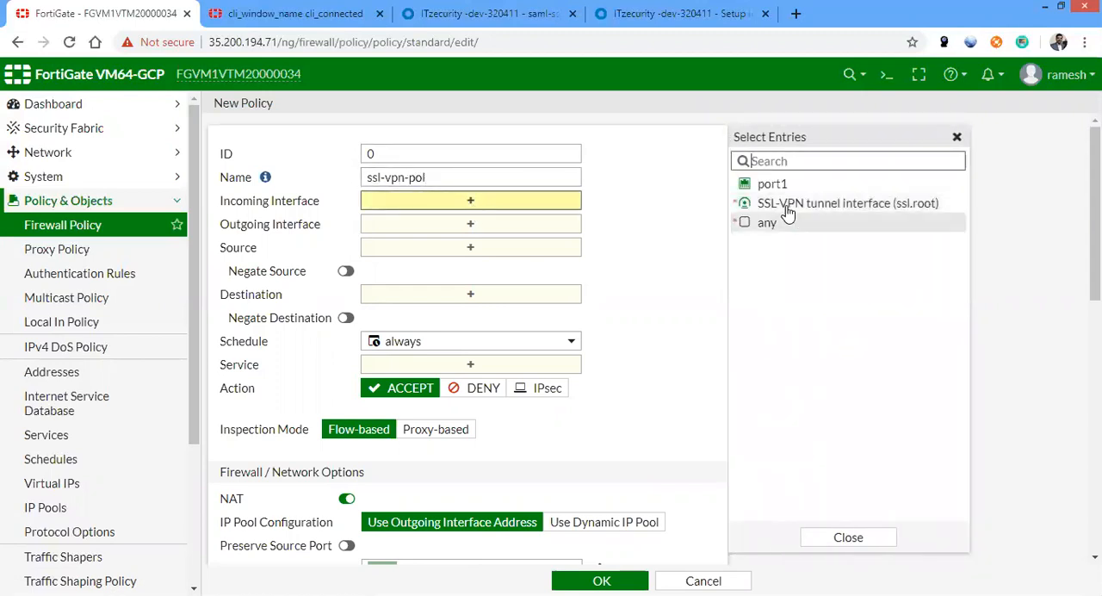
click(790, 207)
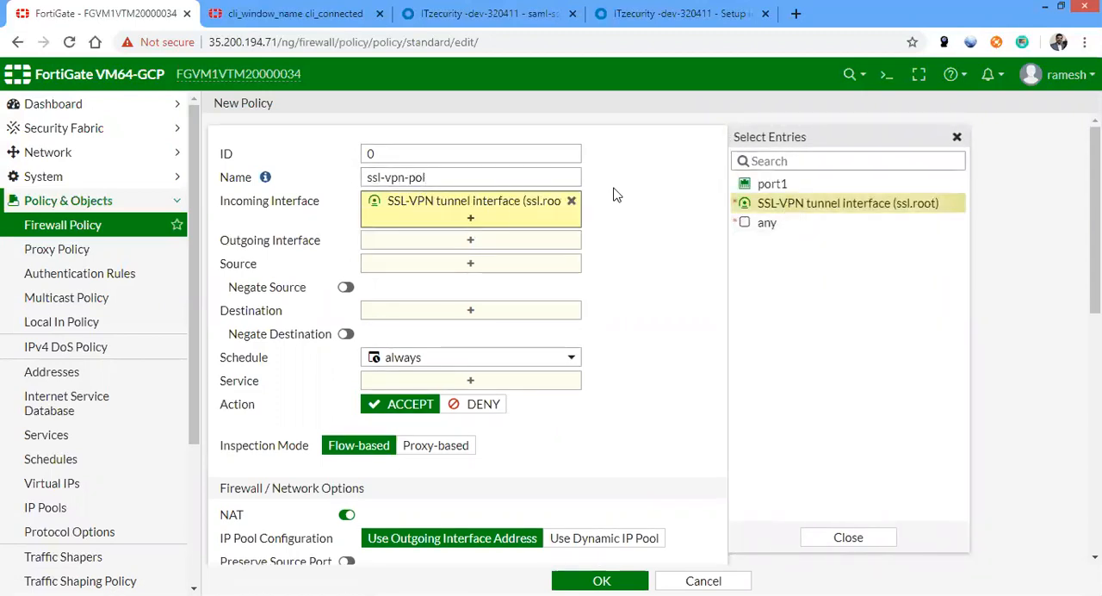
click(472, 240)
click(772, 184)
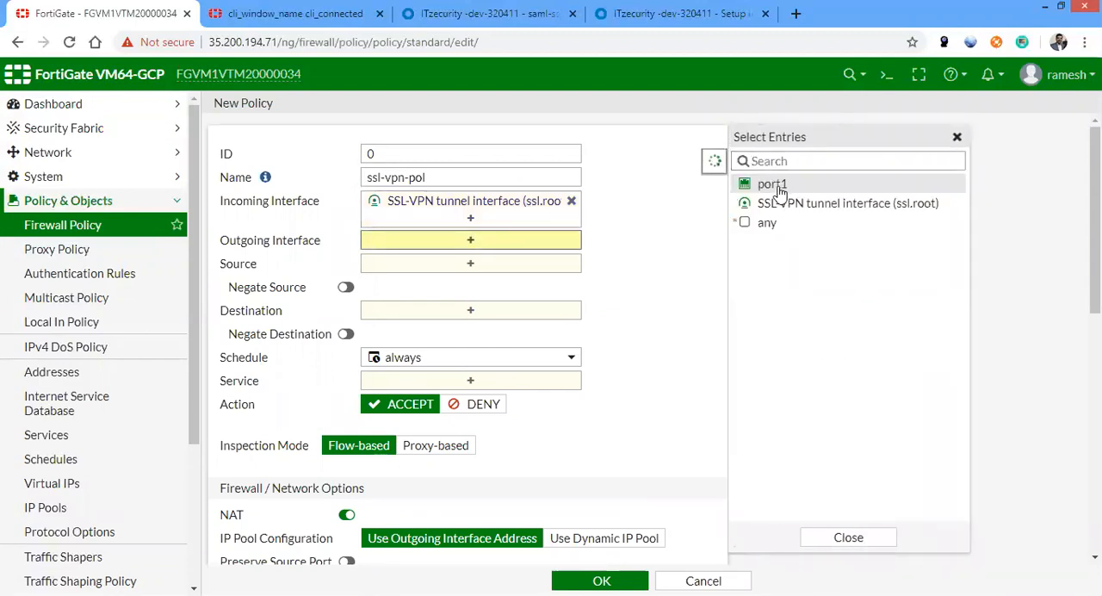
Add the user group ssl-saml-grp and the address SSLVPN_TUNNEL_ADDR1 as the policy's sources
click(470, 282)
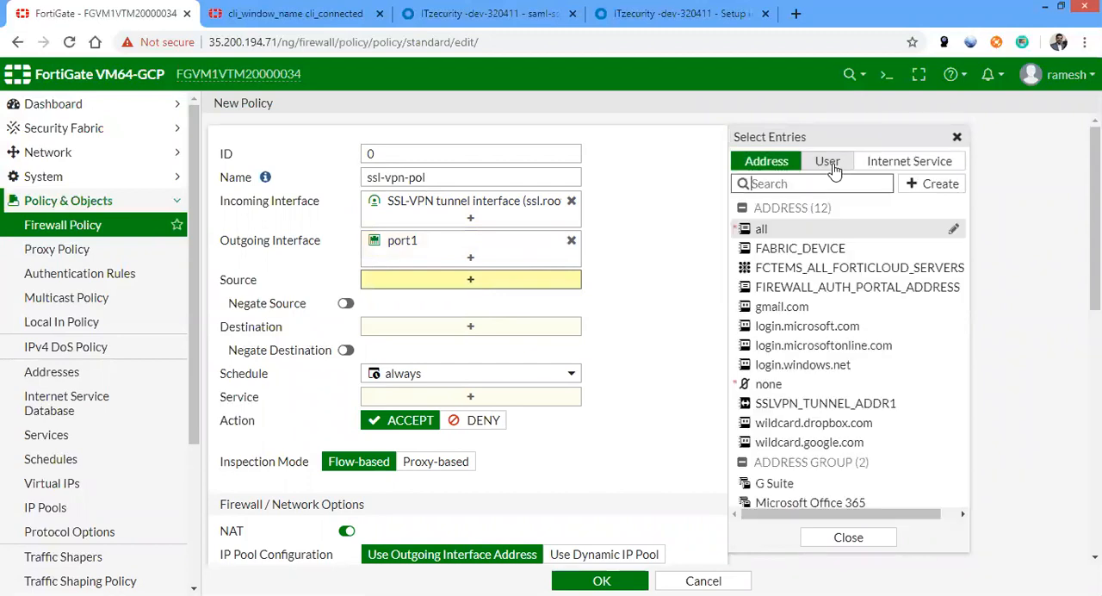
click(830, 165)
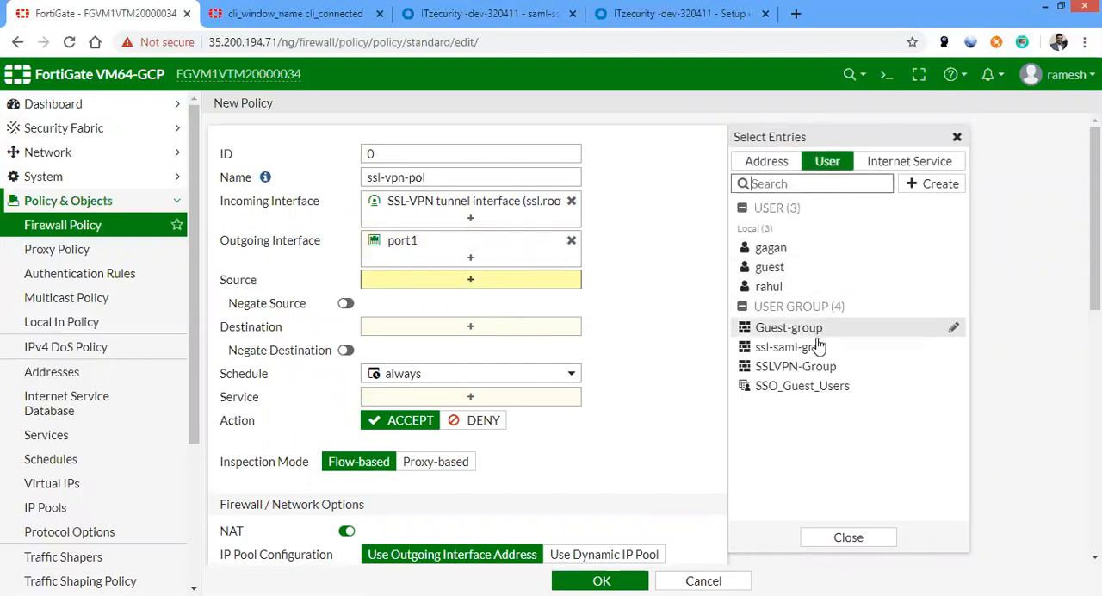
click(816, 348)
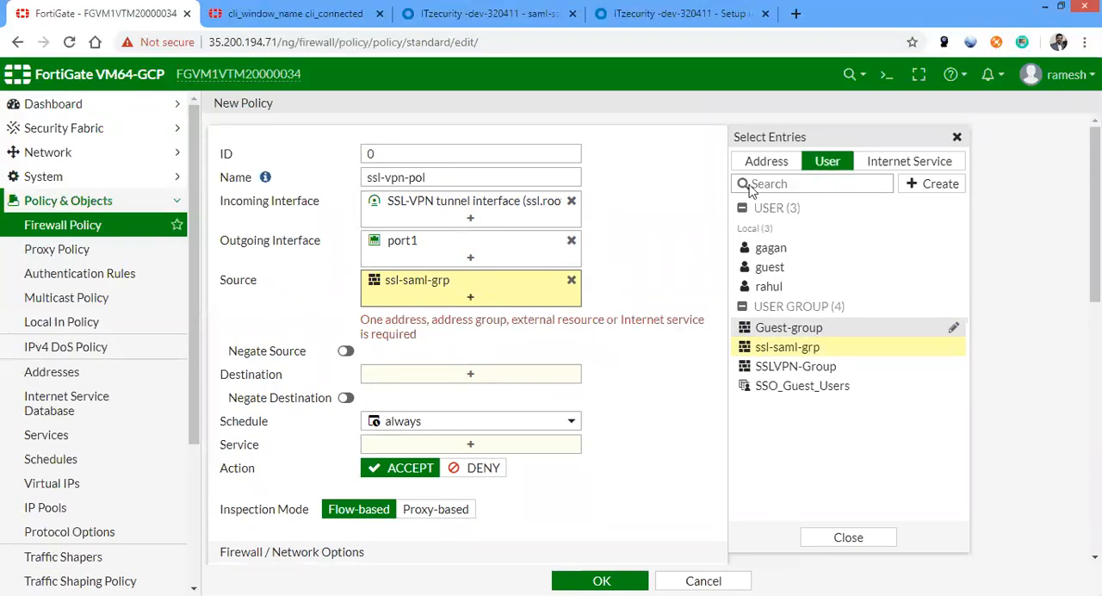
click(766, 161)
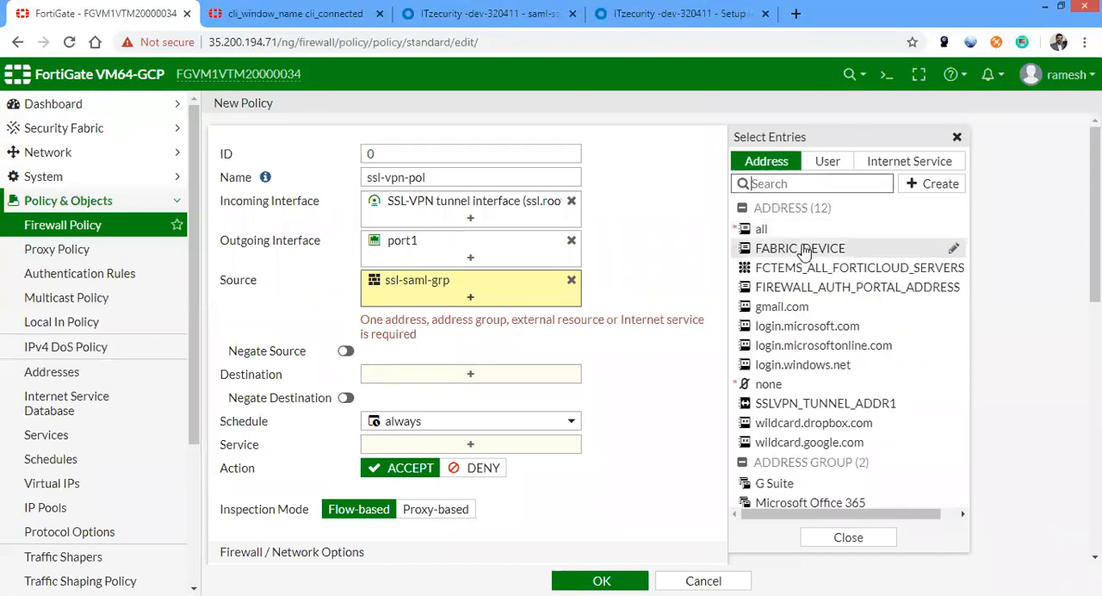
mouse_move(809, 237)
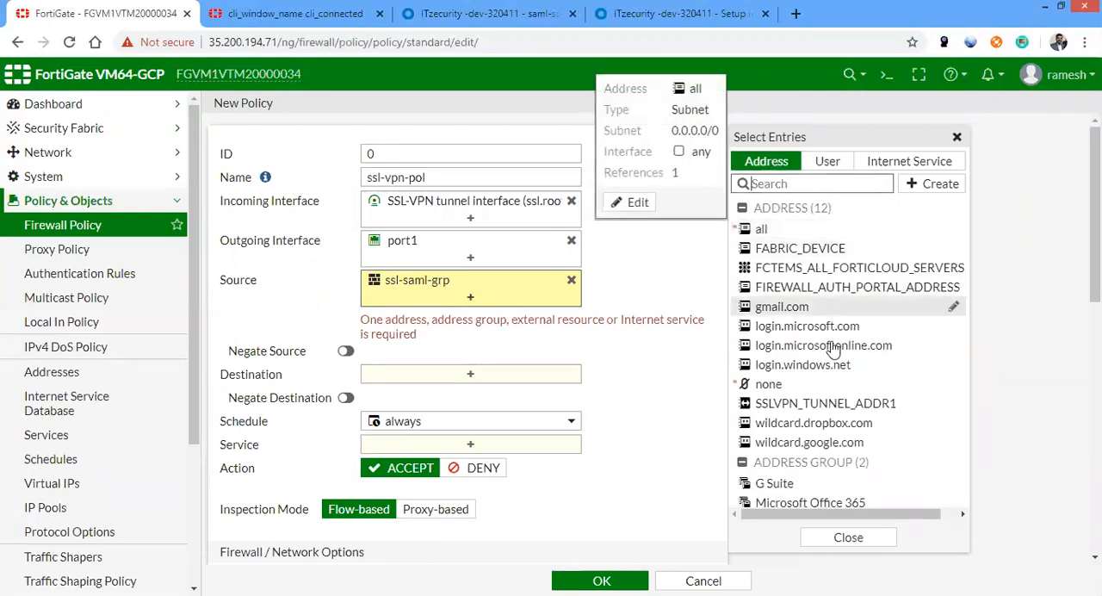
click(822, 405)
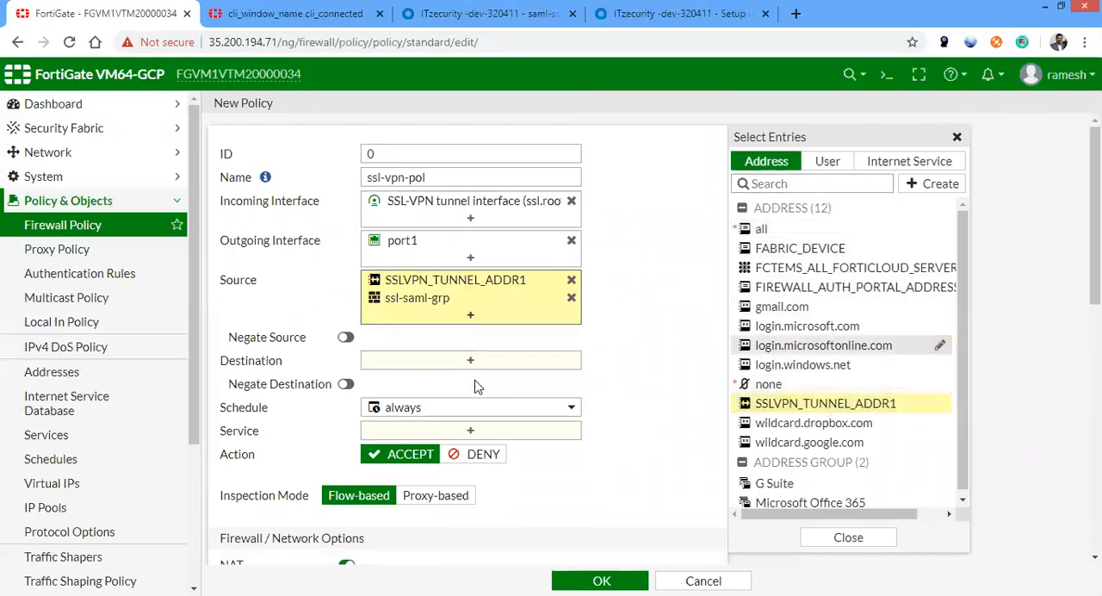
Set the policy's destination to LAN_Sunet and its service to ALL, and save the policy
click(469, 361)
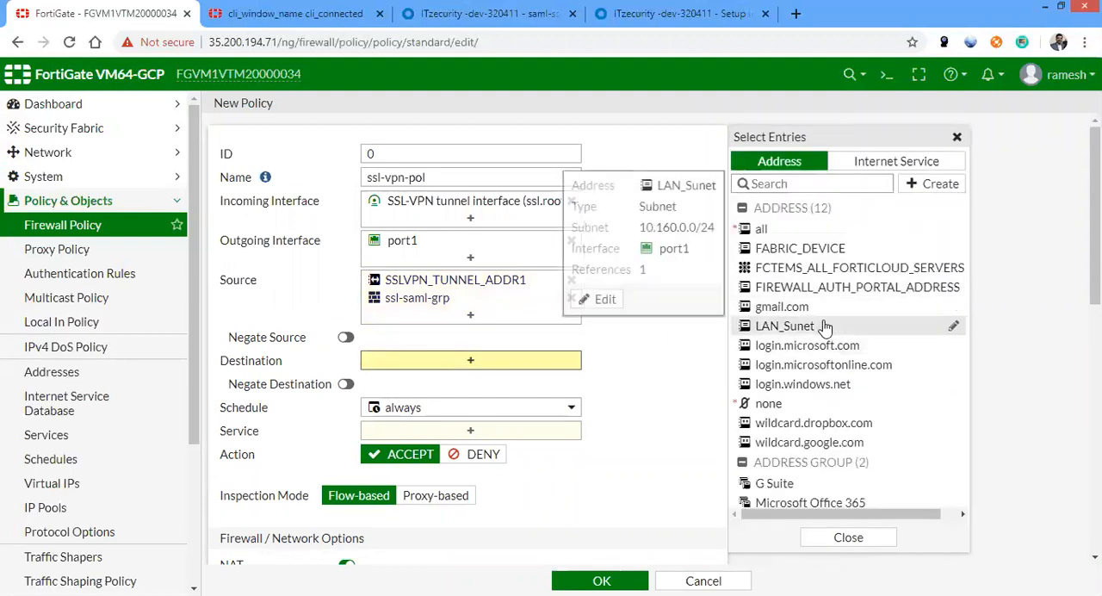
click(823, 326)
mouse_move(744, 330)
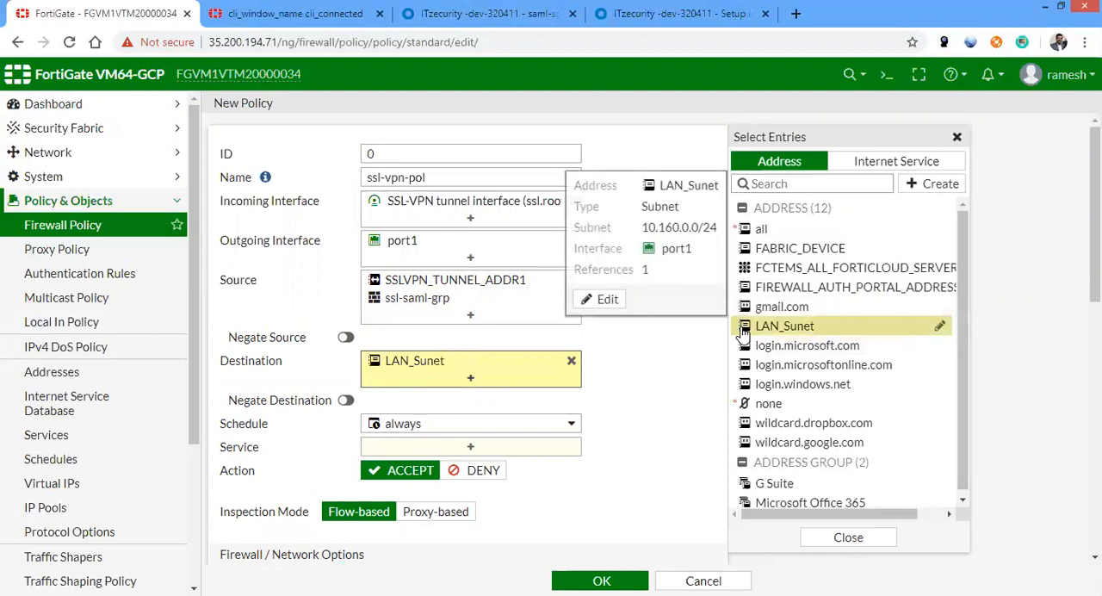
click(647, 363)
click(472, 448)
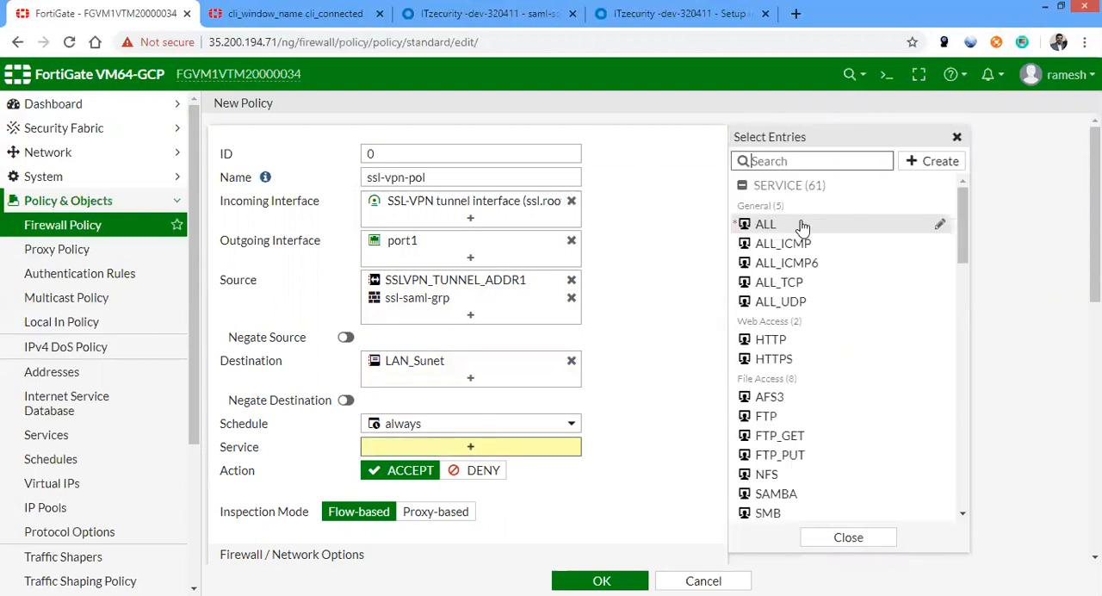
click(799, 222)
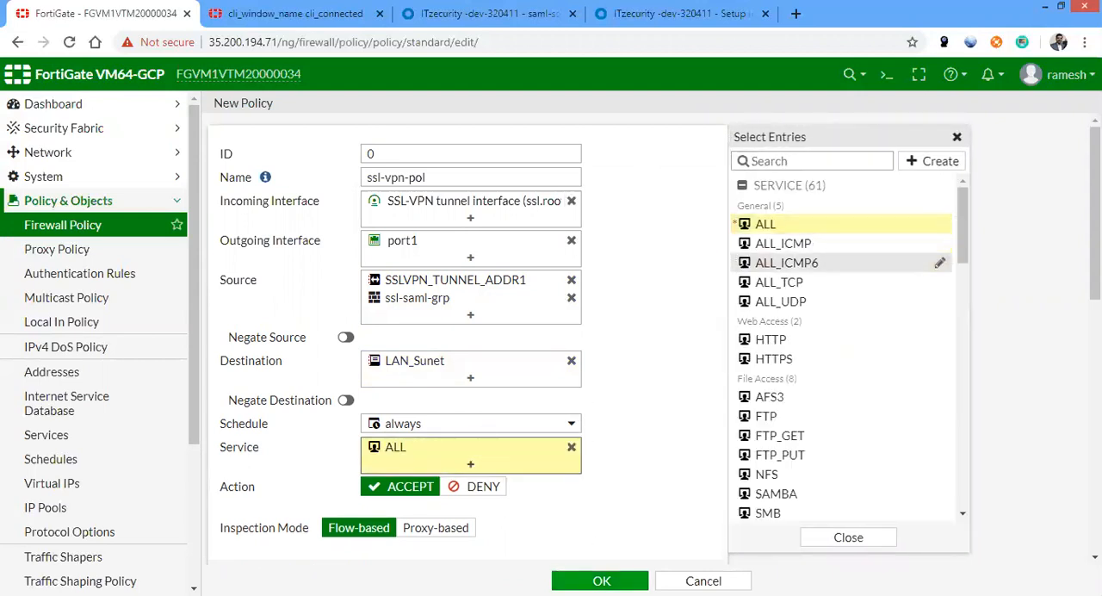
click(600, 580)
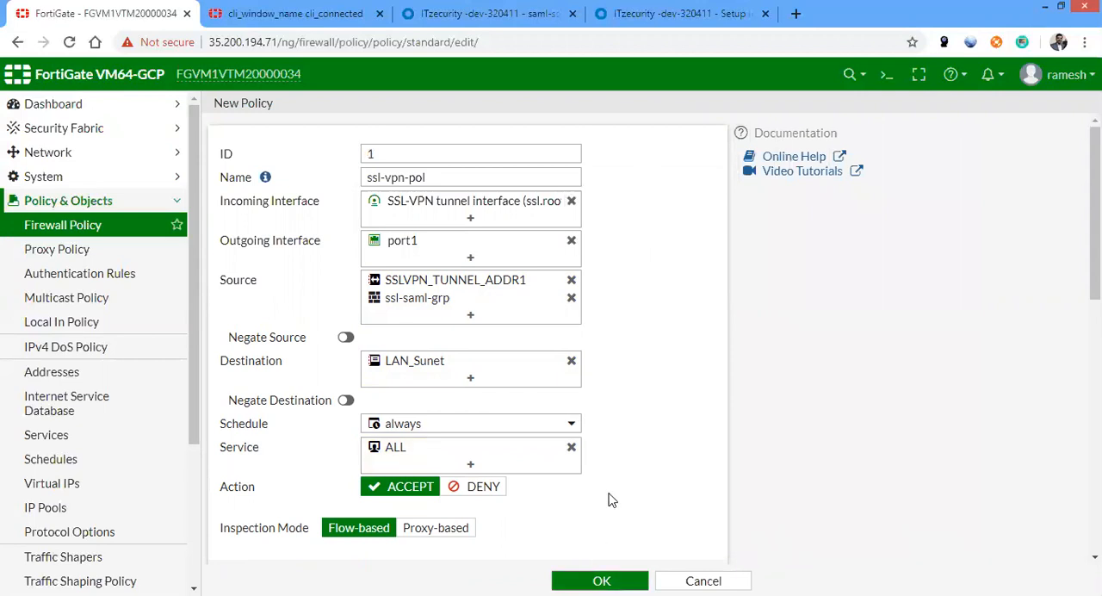
Save the new firewall policy and sign out of the Okta admin console
click(594, 580)
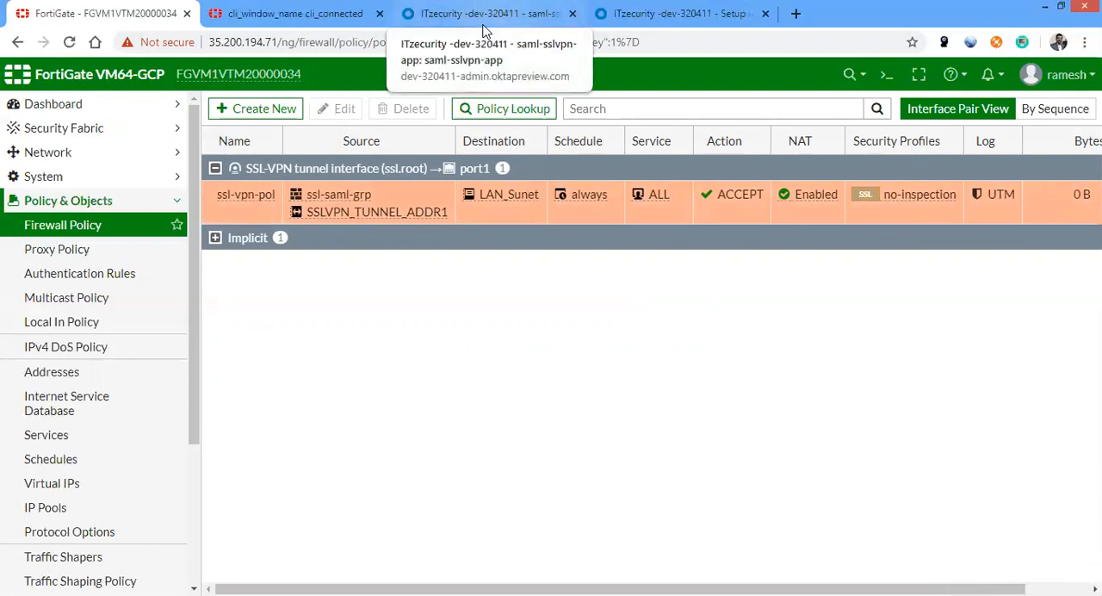
click(484, 15)
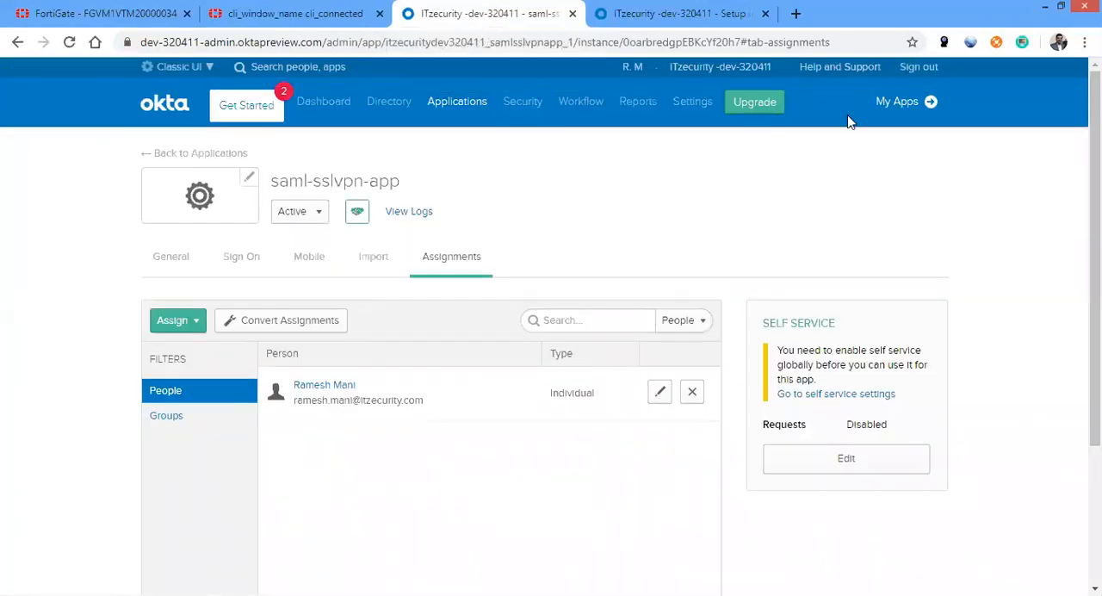
click(917, 68)
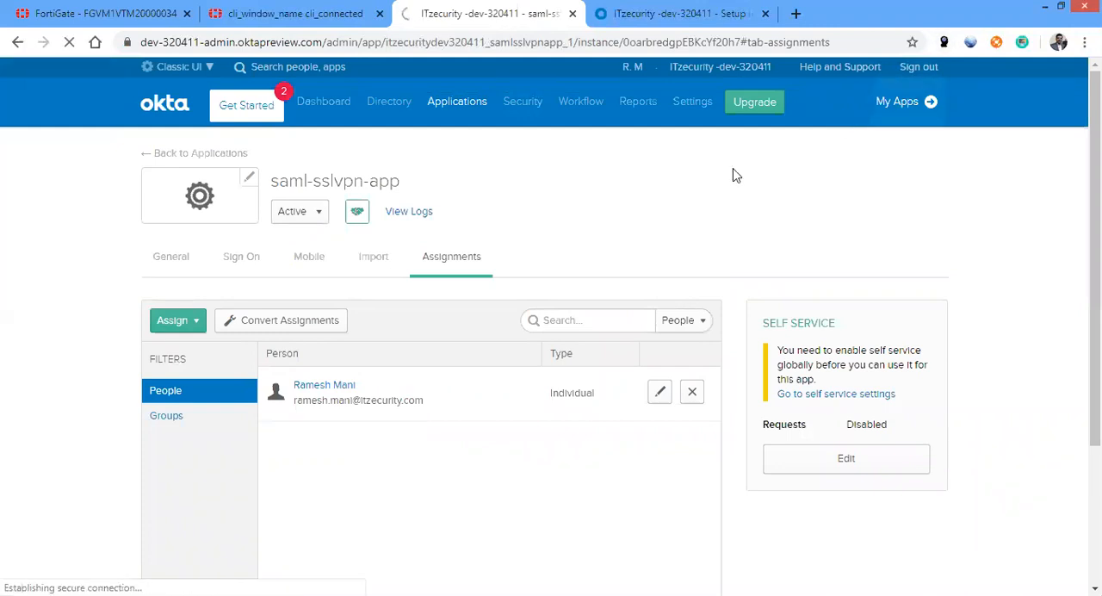
Run "diagnose debug application samld -1" in the FortiGate CLI console
click(386, 13)
click(108, 13)
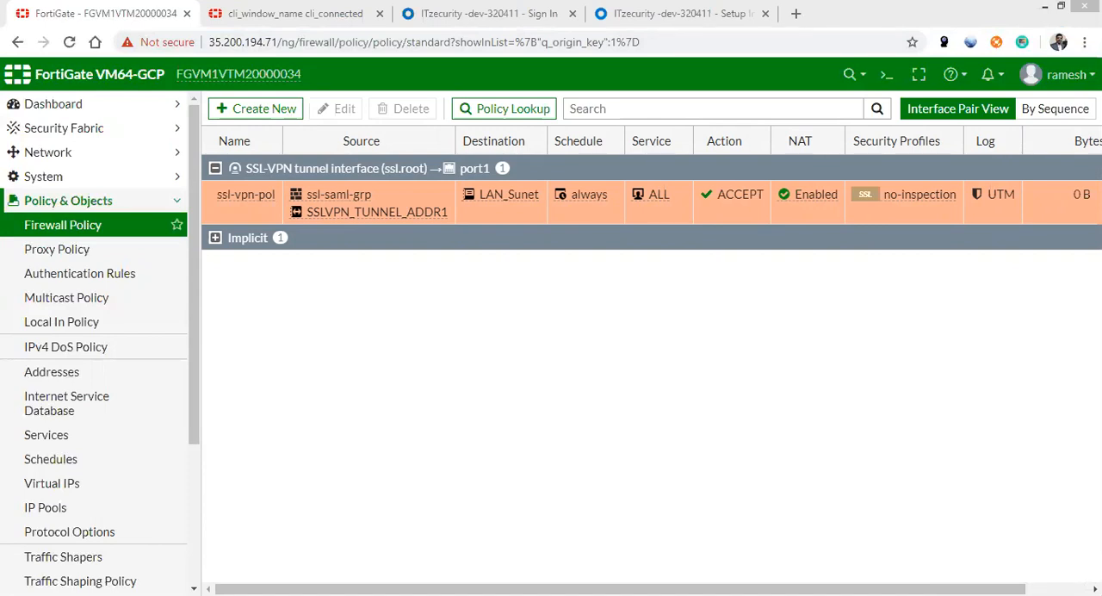
click(337, 15)
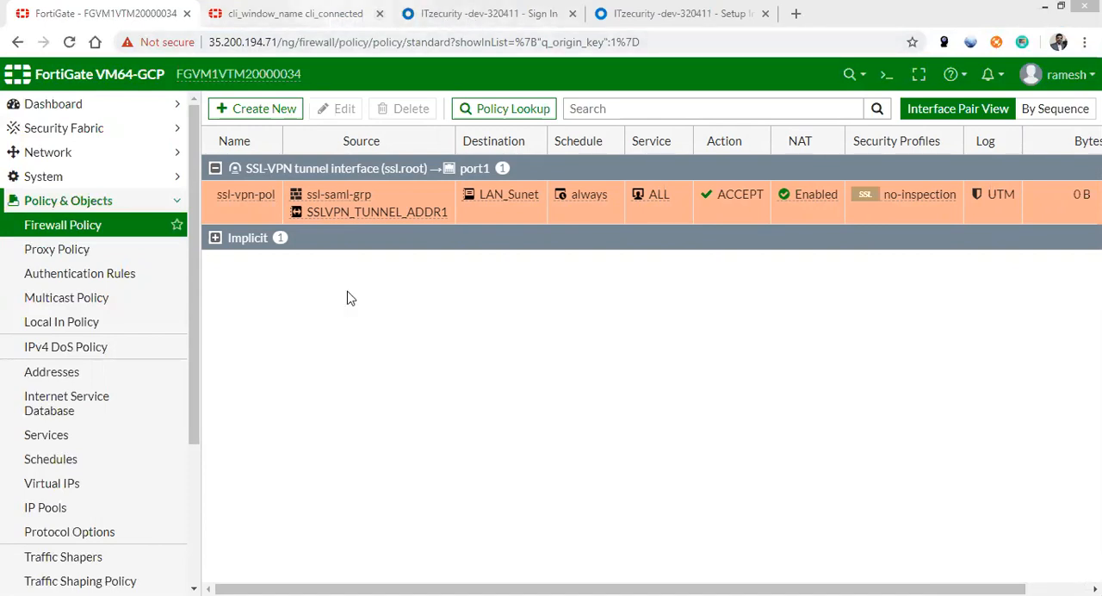
right_click(362, 392)
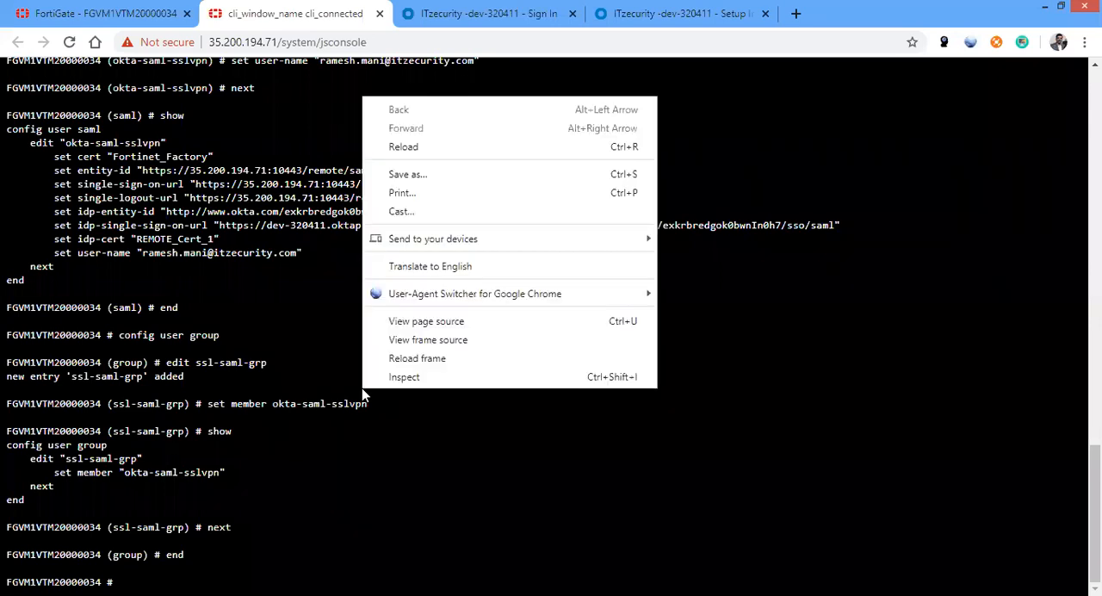
click(360, 464)
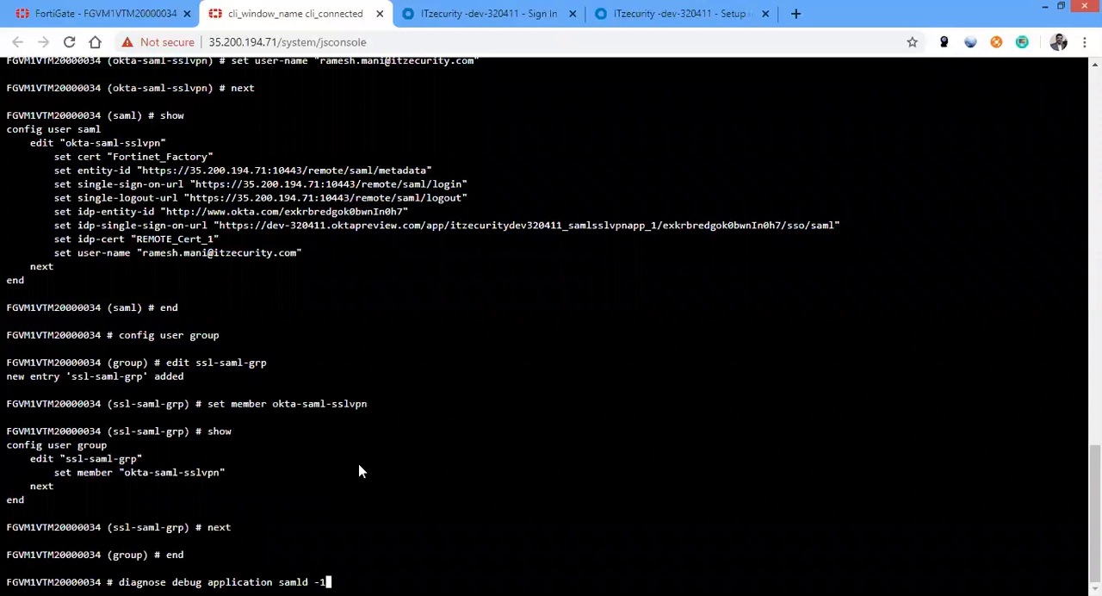
key(Return)
Run "diagnose debug application sslvpn -1" and turn on debug output with "diagnose debug enable"
key(Up)
key(BackSpace)
key(BackSpace)
key(BackSpace)
key(BackSpace)
key(BackSpace)
key(BackSpace)
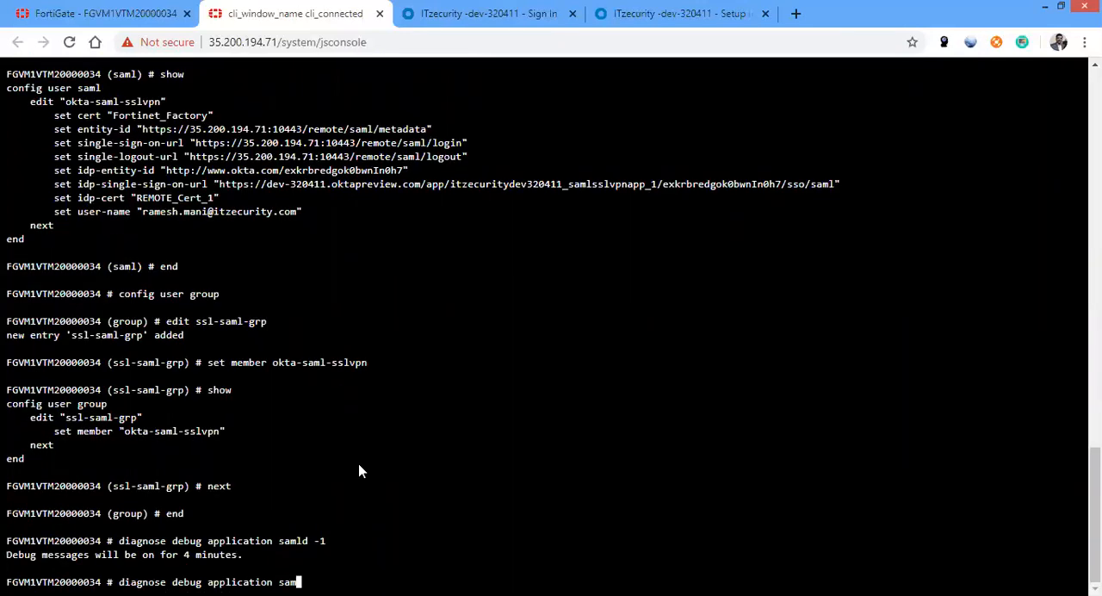
key(BackSpace)
key(BackSpace)
key(BackSpace)
key(BackSpace)
key(BackSpace)
text(on )
text(vpd)
key(BackSpace)
key(BackSpace)
key(BackSpace)
text(sslv)
key(BackSpace)
key(BackSpace)
key(BackSpace)
key(BackSpace)
text(sslvpn -1)
key(Return)
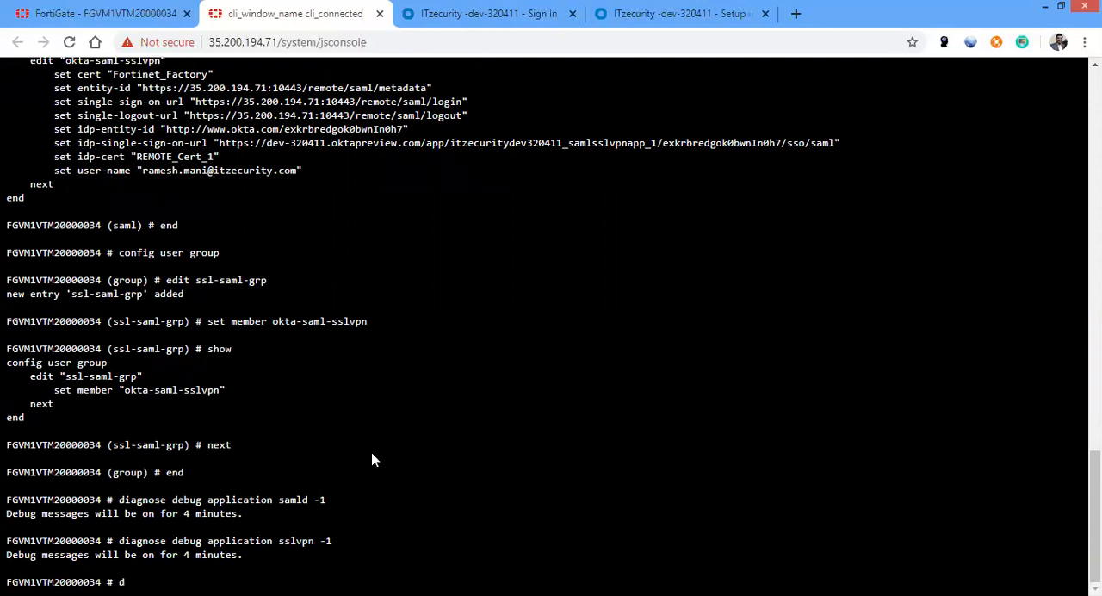
text(diagnose debug enable)
key(Return)
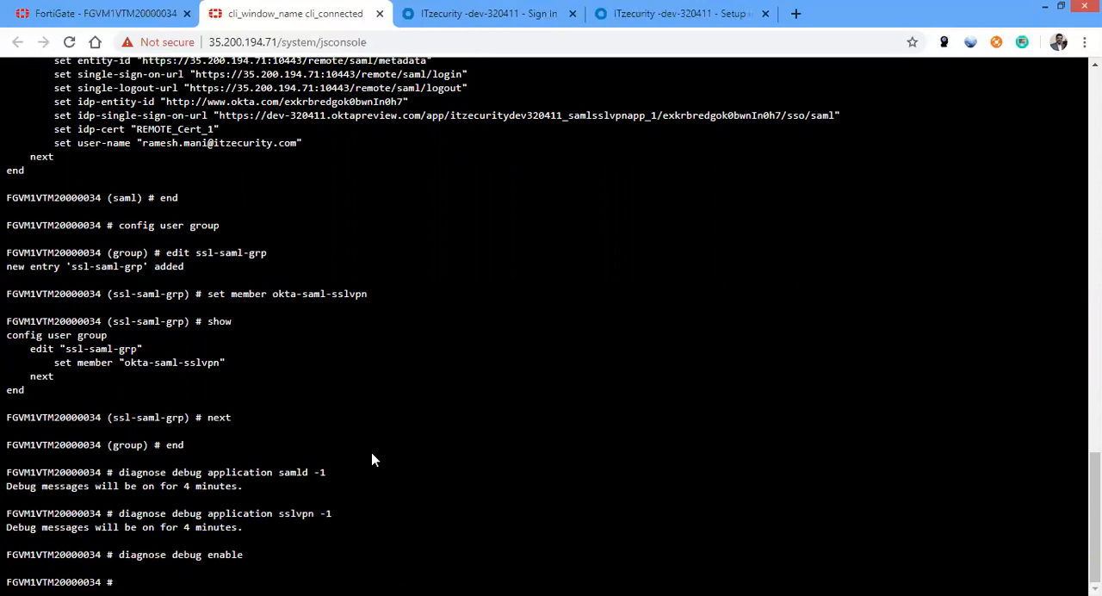
click(129, 12)
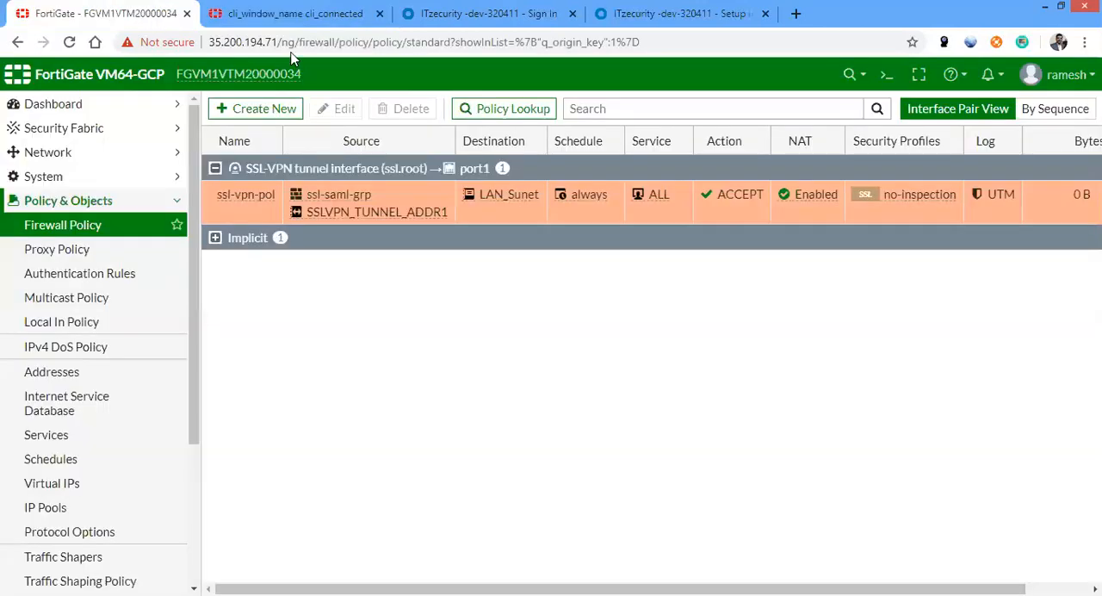
drag(279, 42, 166, 39)
key(ctrl+c)
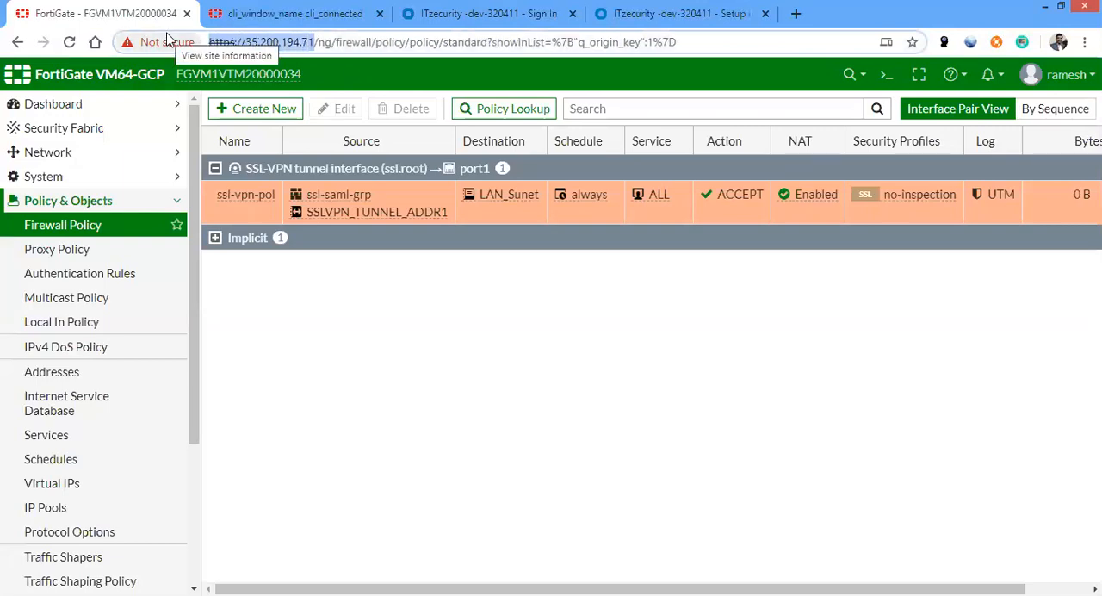
click(459, 13)
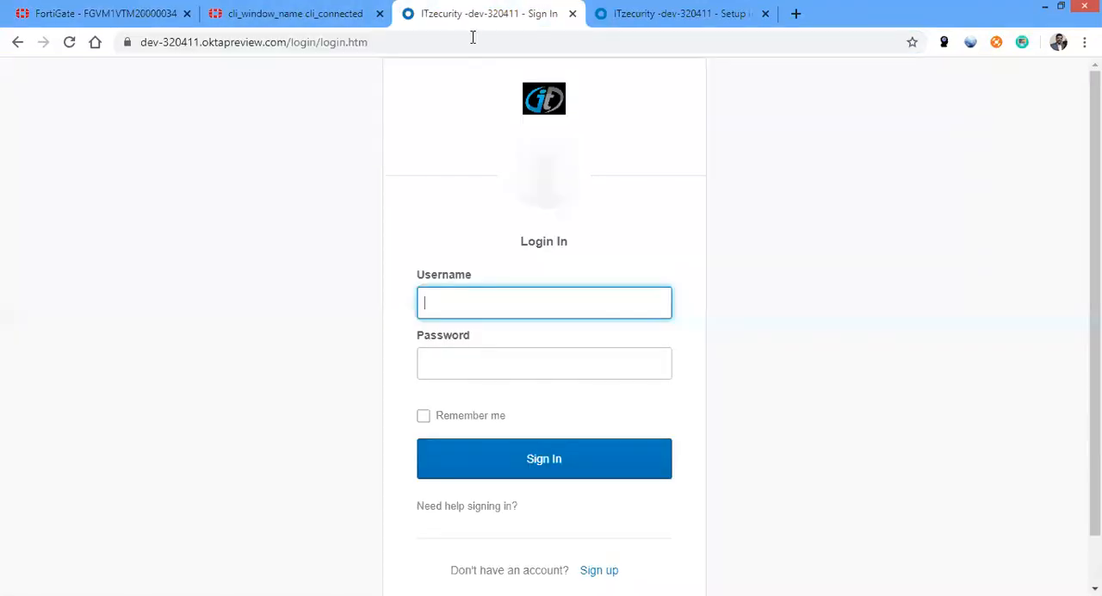
click(473, 39)
key(ctrl+v)
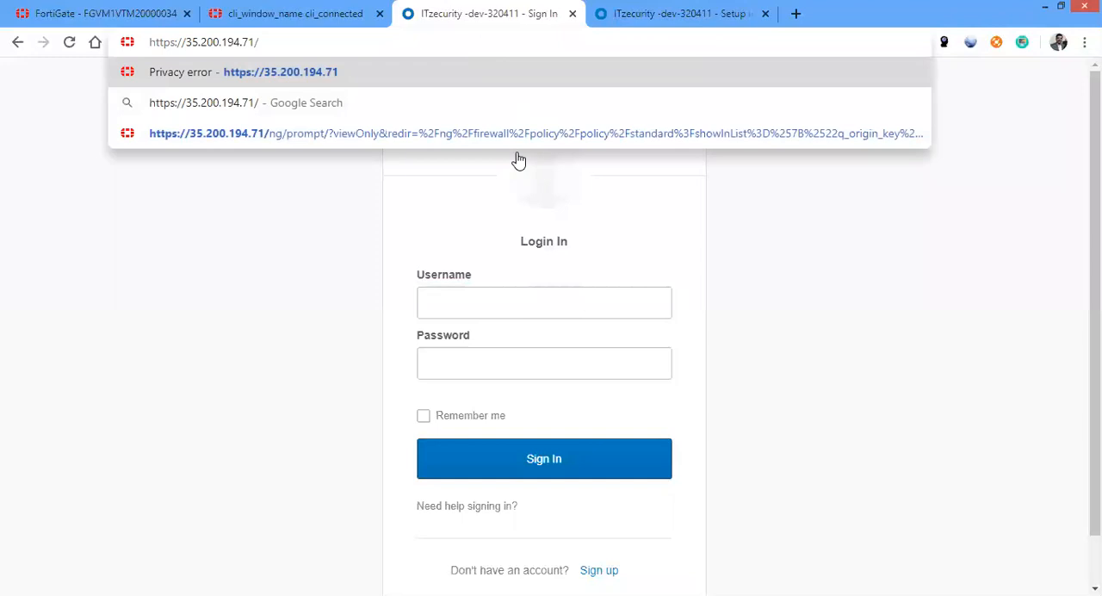
key(BackSpace)
text(:10443)
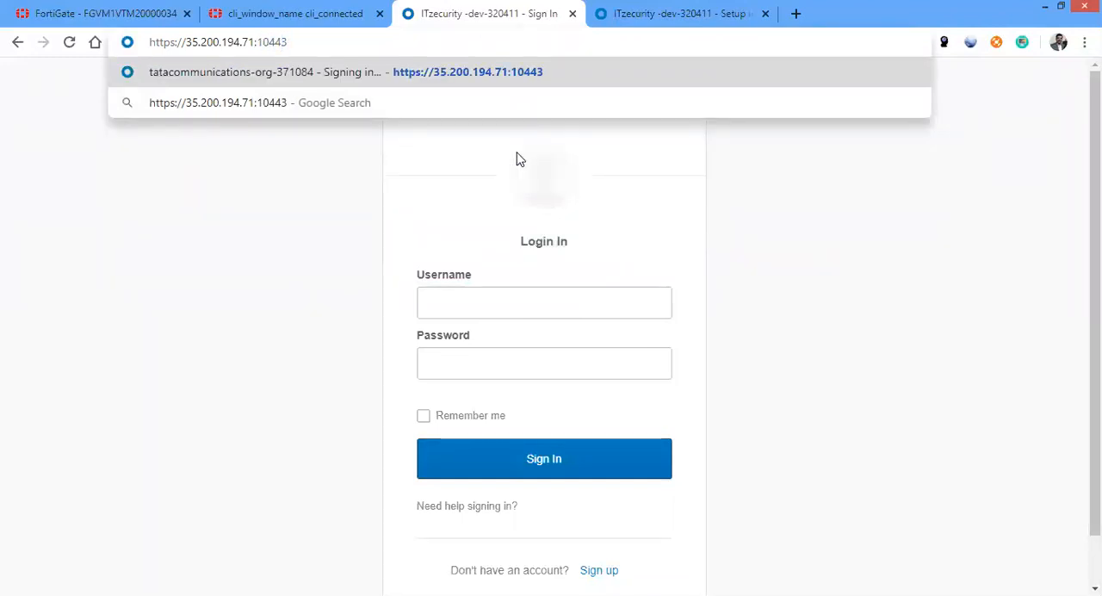
key(Return)
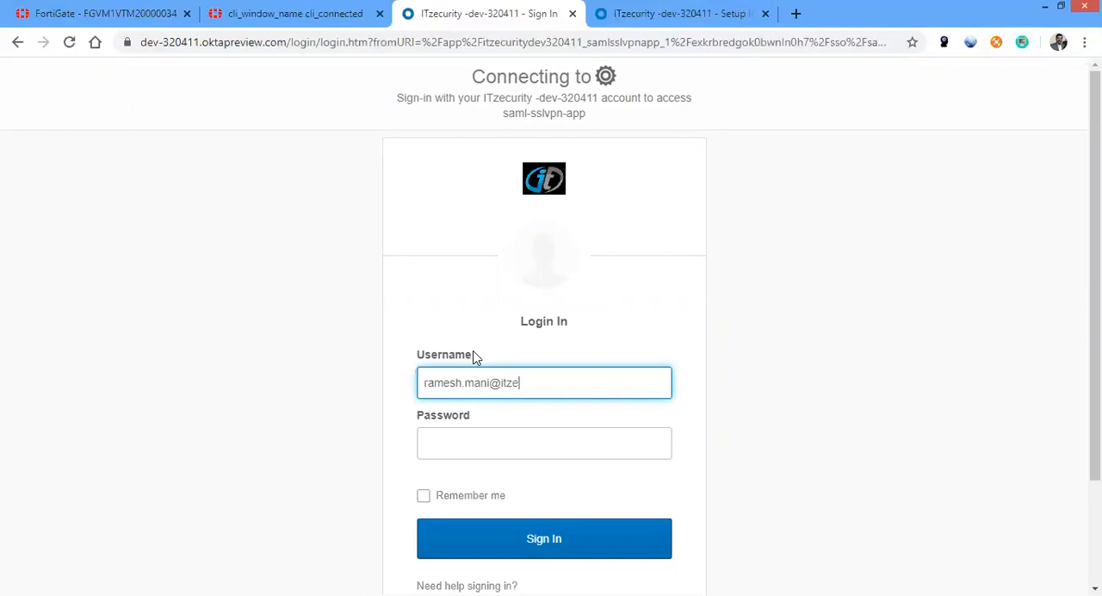
Sign in to Okta with the assigned user's e-mail and account password, and open Quick Connection in the SSL-VPN portal
key(Tab)
text(•••••)
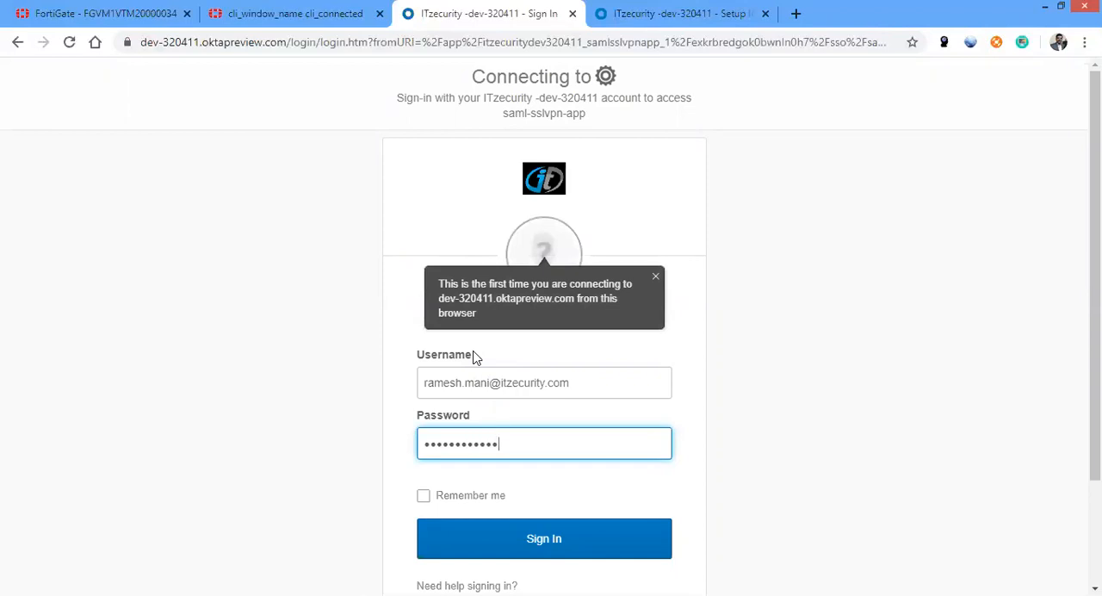
click(523, 536)
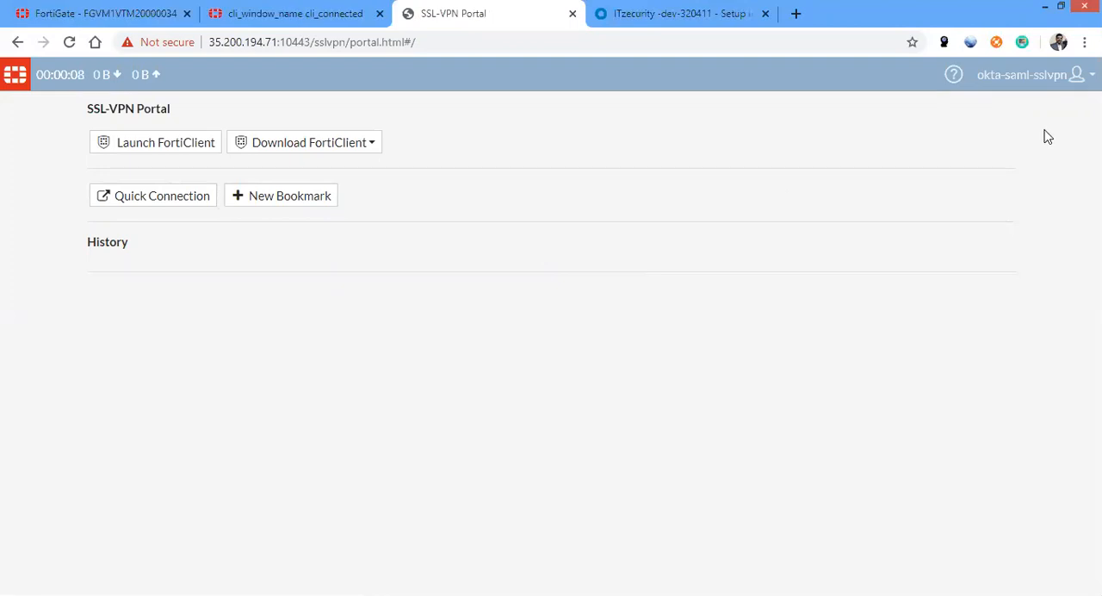
click(1074, 84)
click(192, 196)
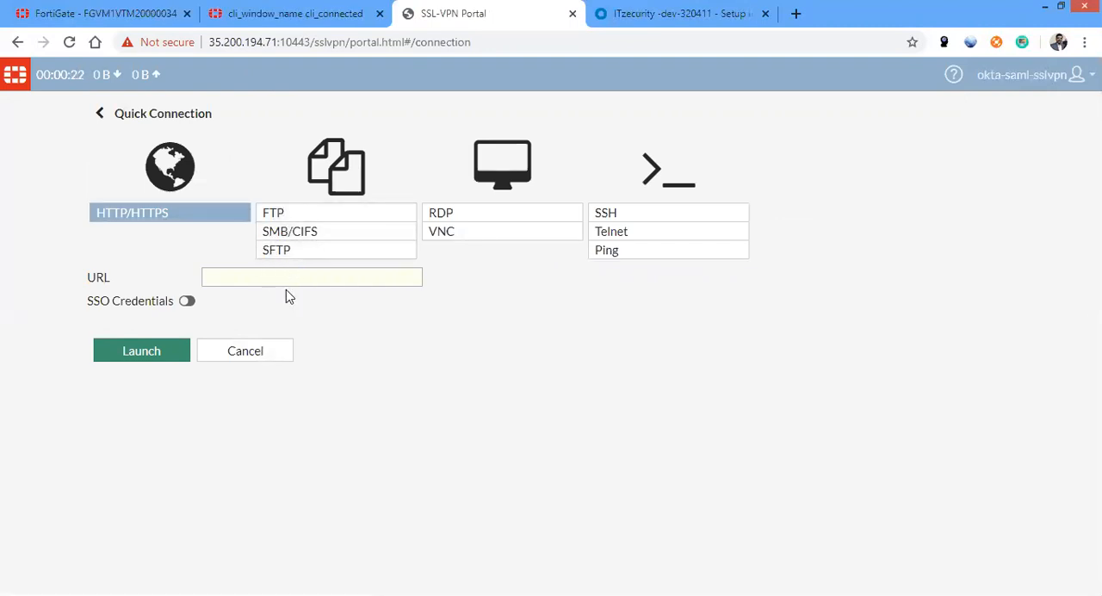
Examine the samld and sslvpn debug output in the CLI console for the login's SAML response, user group and portal matching
click(241, 13)
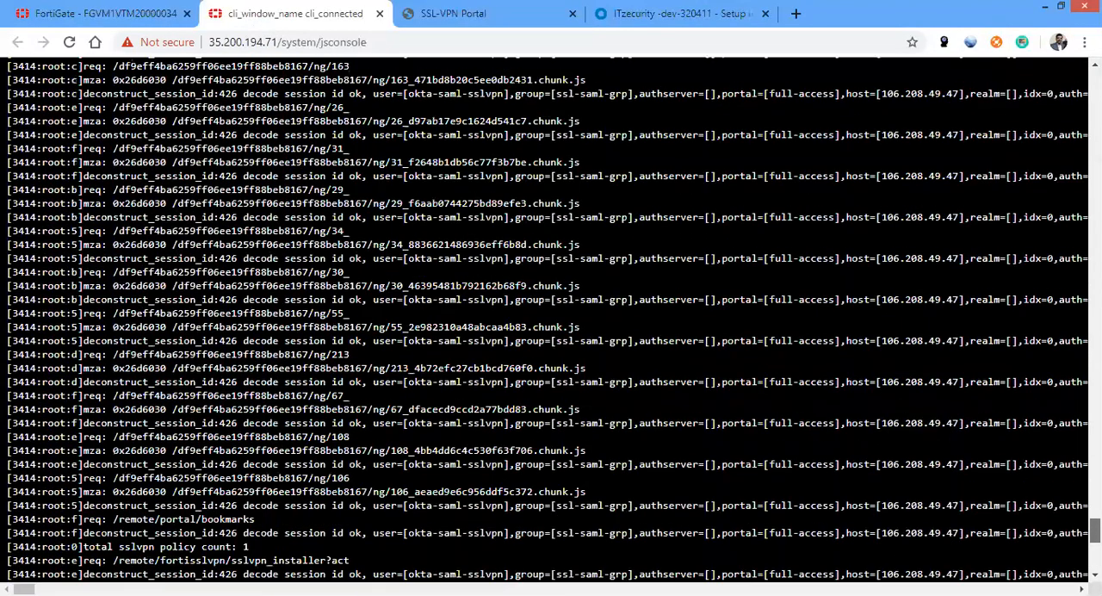
scroll(551, 319, up, 15)
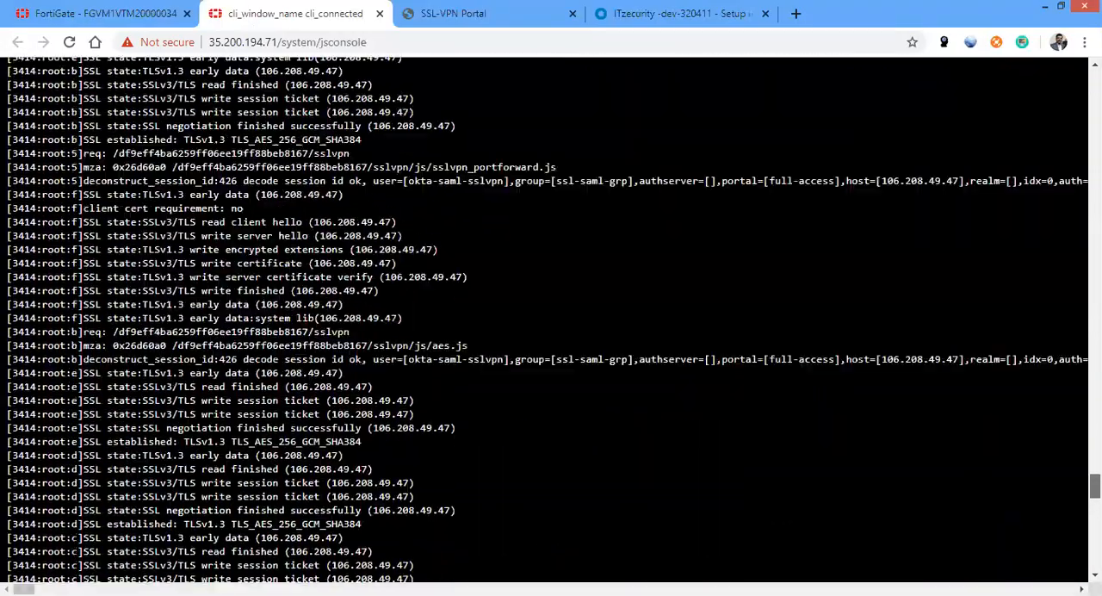
scroll(550, 318, up, 13)
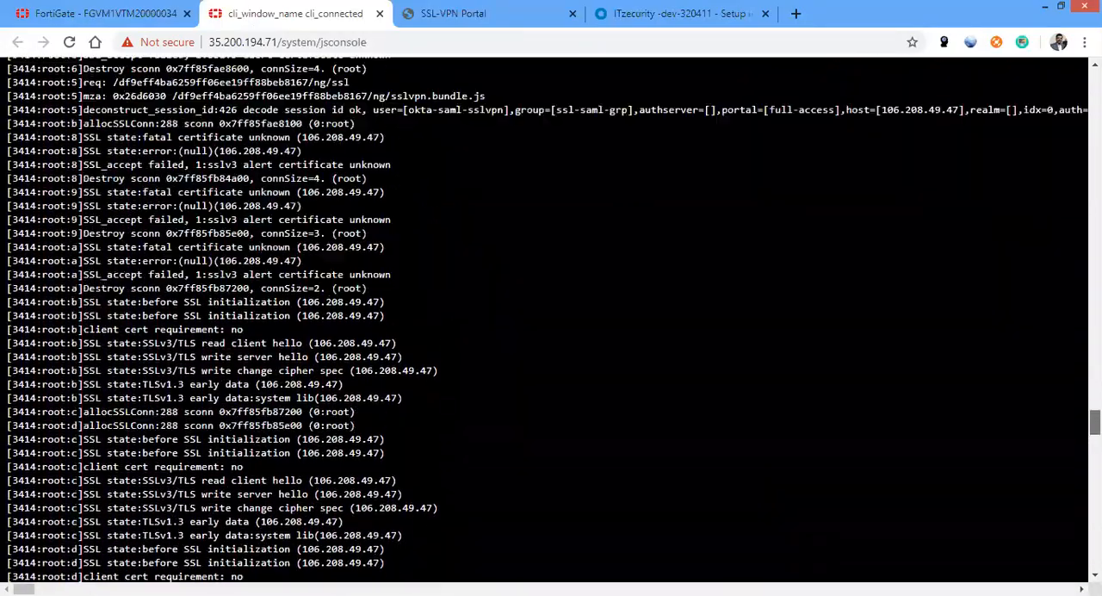
scroll(551, 319, up, 10)
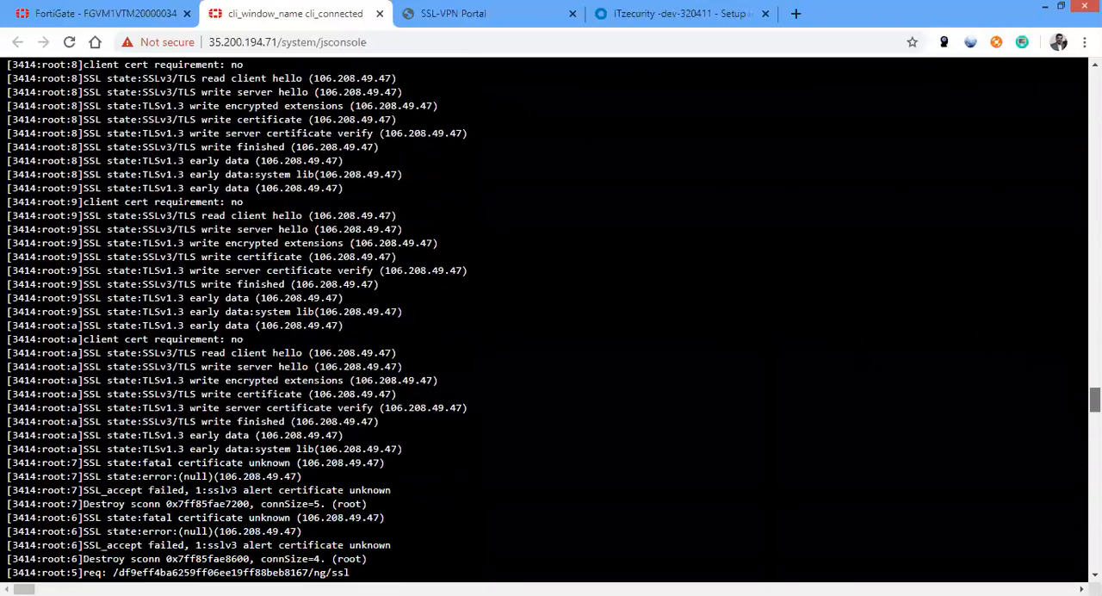
scroll(551, 319, up, 6)
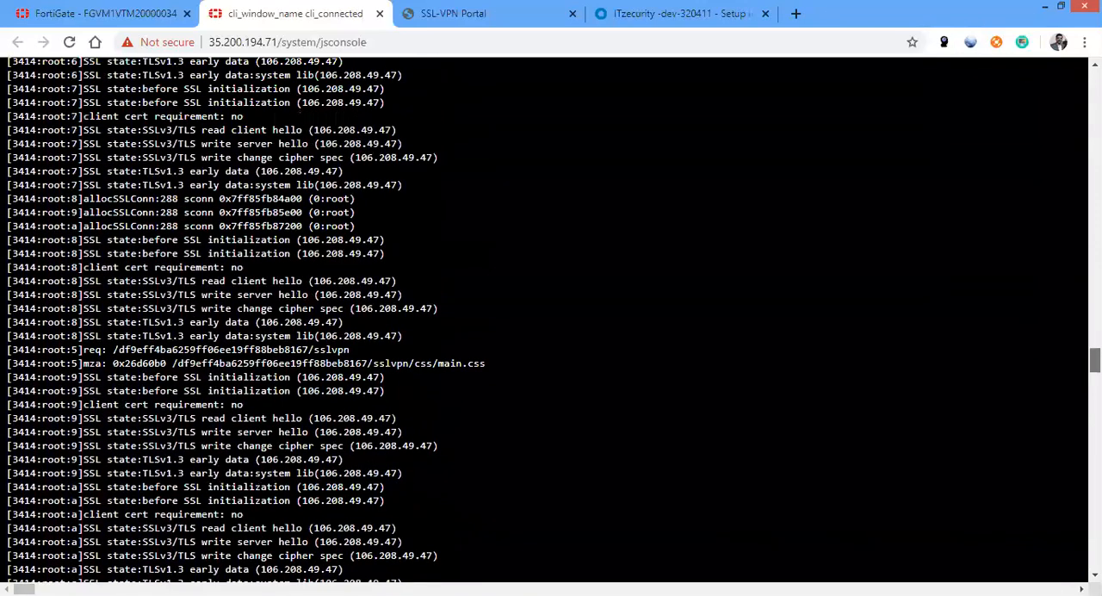
scroll(551, 319, up, 5)
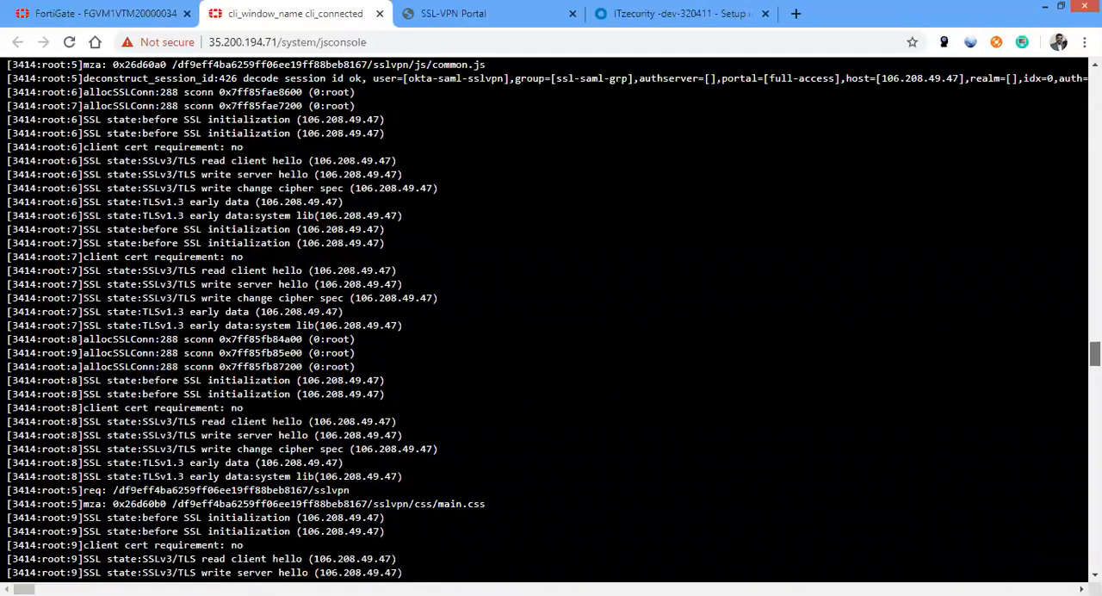
scroll(550, 318, up, 3)
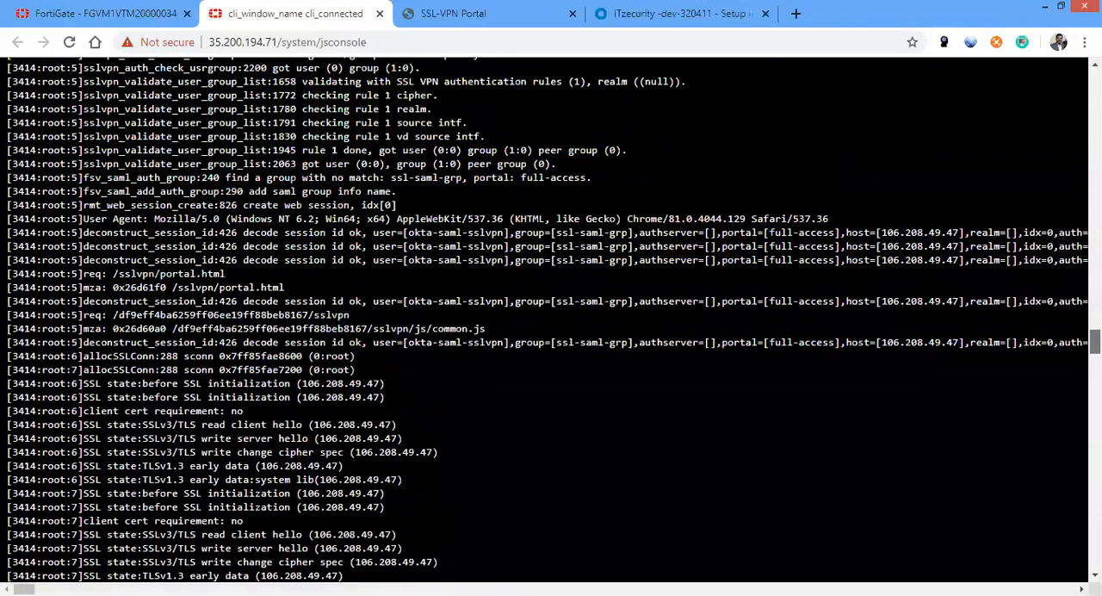
scroll(551, 319, up, 1)
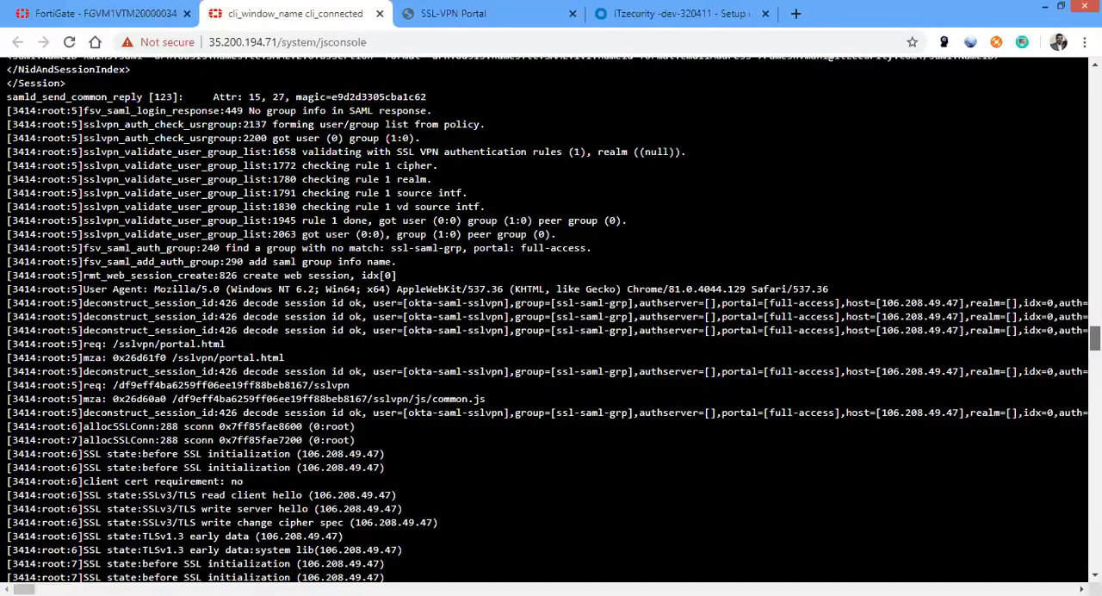
scroll(551, 318, up, 12)
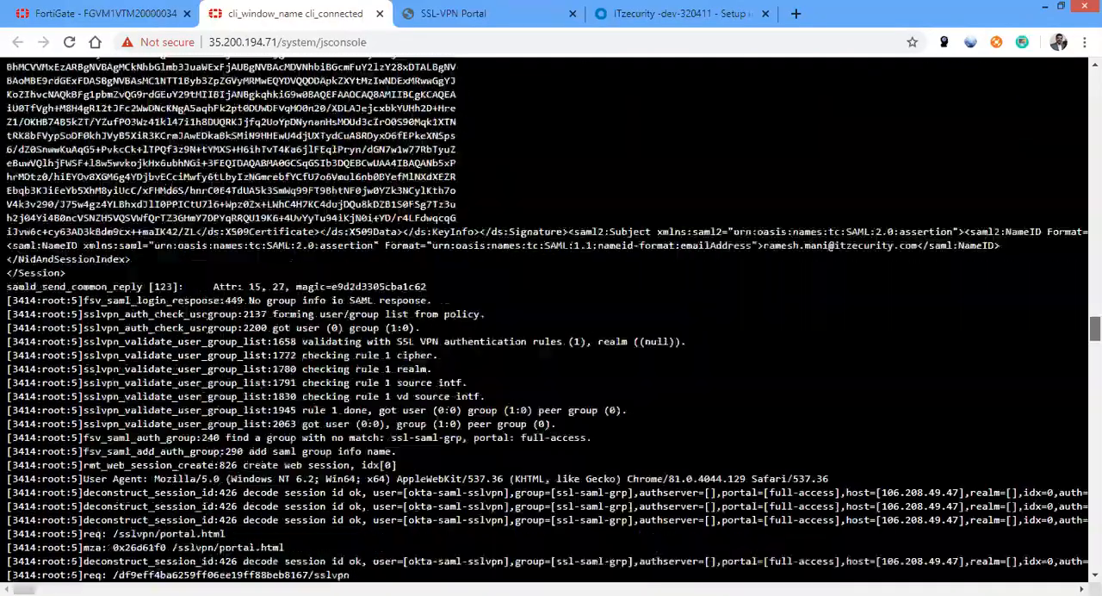
scroll(551, 318, up, 10)
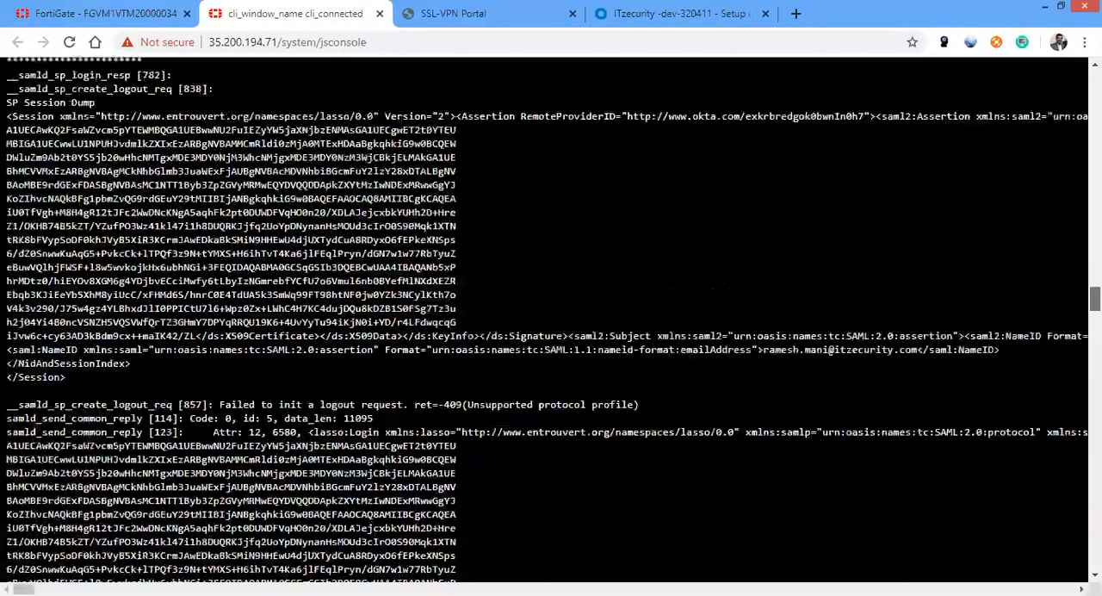
scroll(551, 318, down, 4)
scroll(551, 318, down, 14)
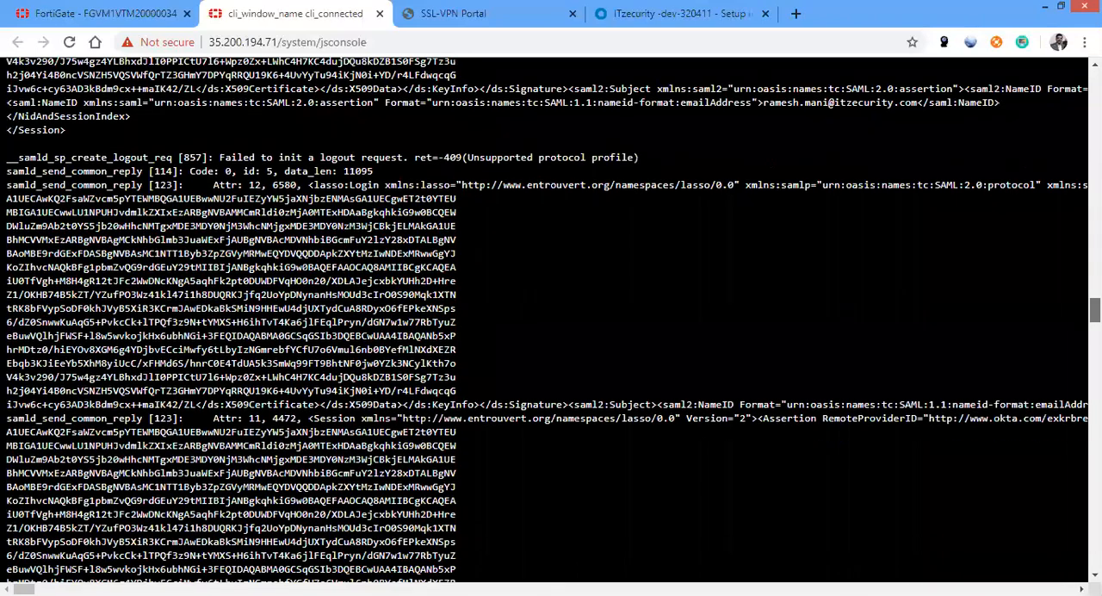
scroll(550, 319, down, 1)
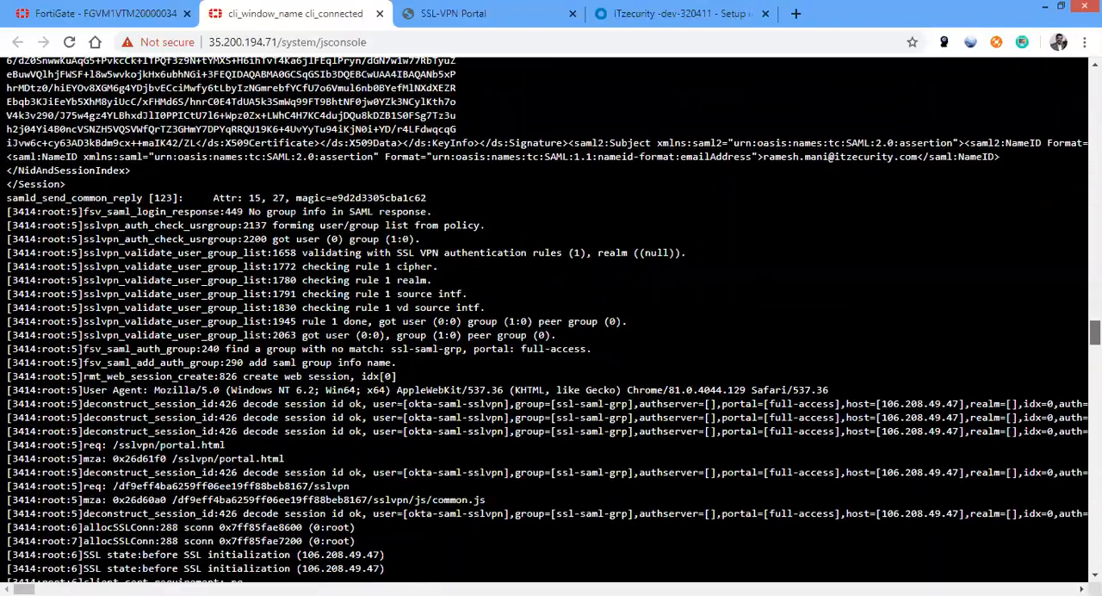
scroll(551, 319, down, 5)
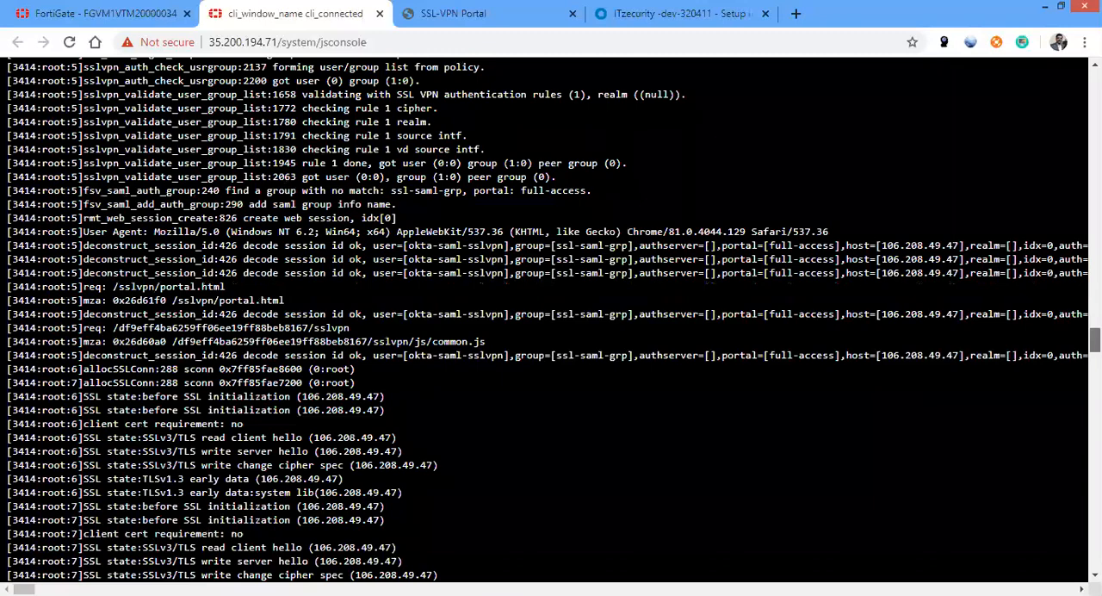
scroll(551, 318, down, 2)
scroll(551, 318, down, 10)
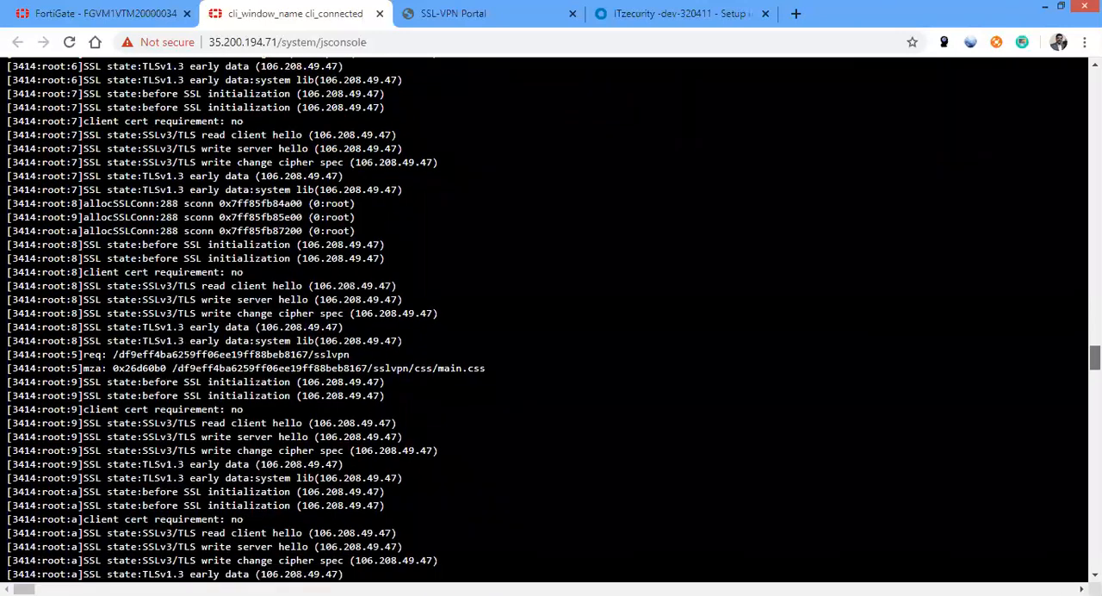
scroll(551, 319, down, 10)
scroll(551, 318, down, 11)
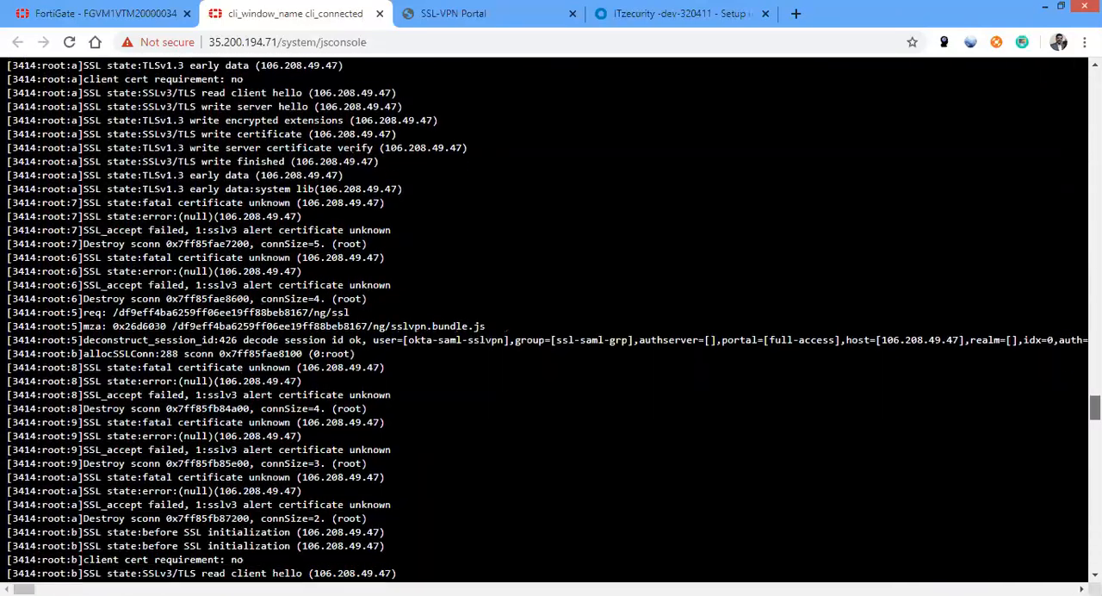
scroll(551, 318, down, 12)
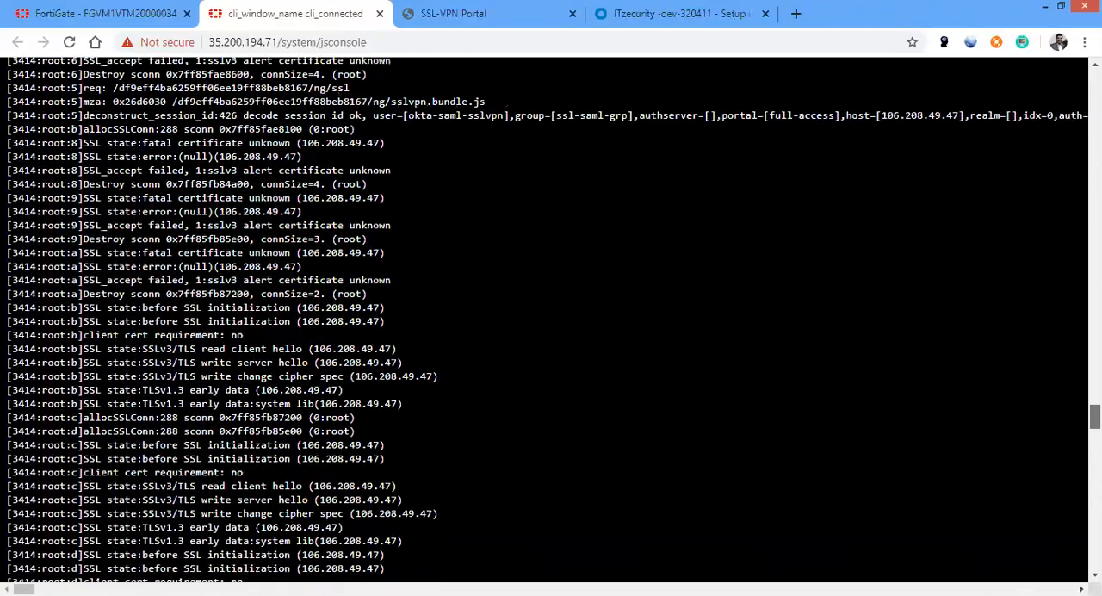
scroll(551, 319, down, 12)
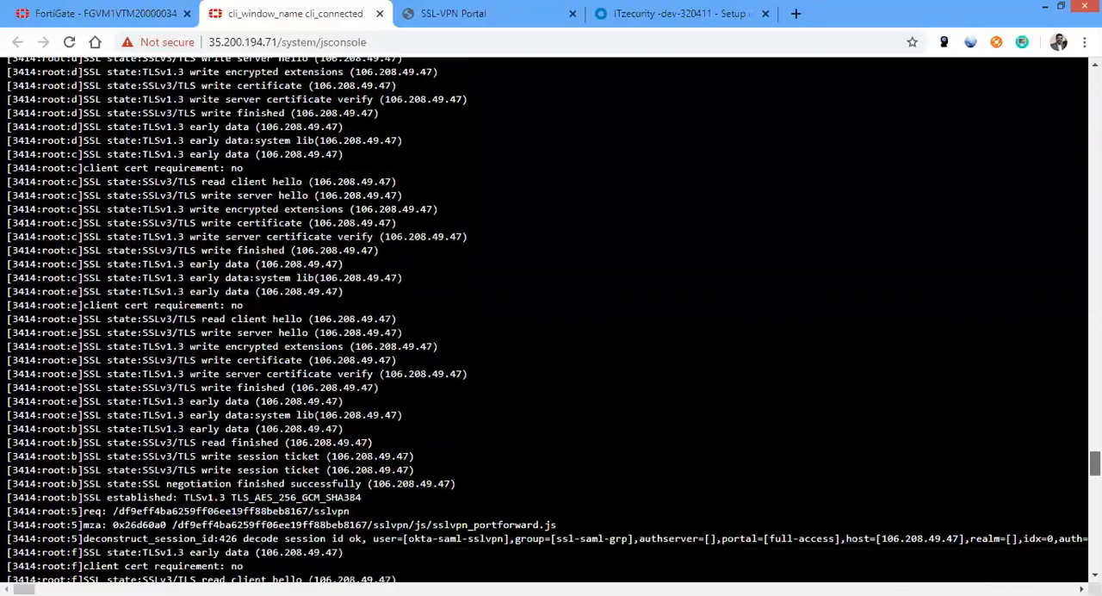
scroll(1067, 535, down, 12)
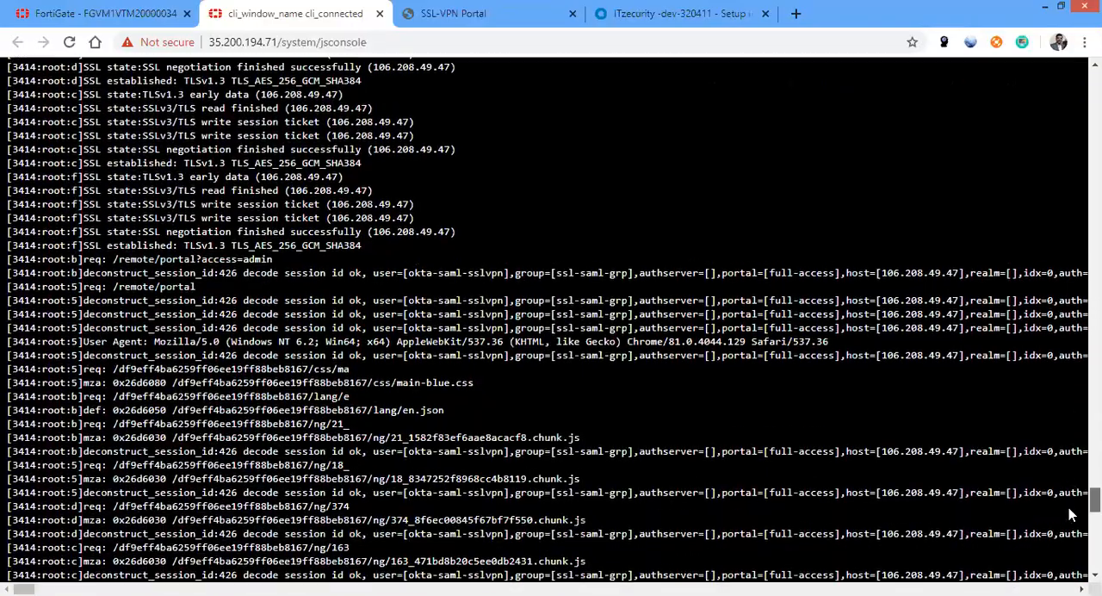
scroll(1067, 535, down, 10)
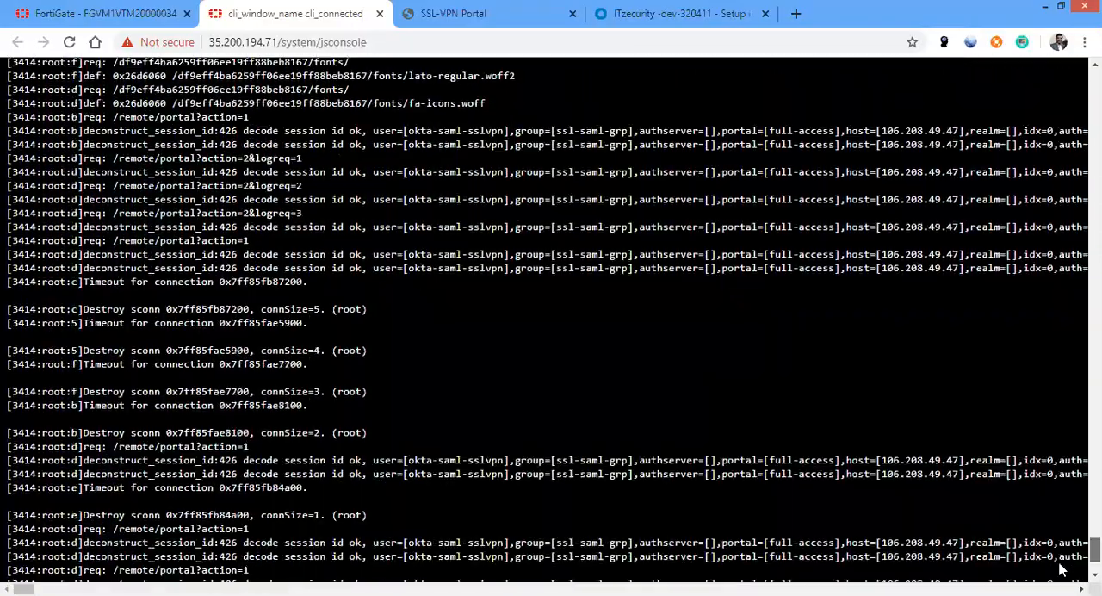